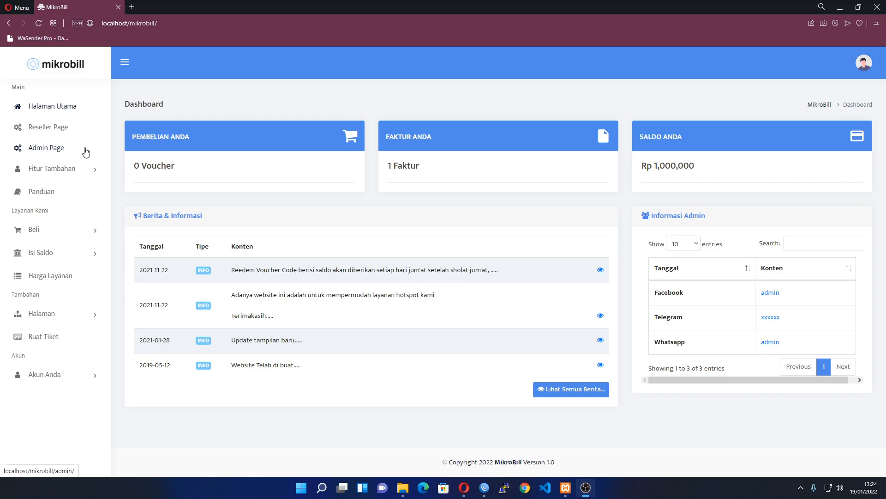
Open the admin area's Router management page, dismissing the Informasi notice on the way
left_click(85, 149)
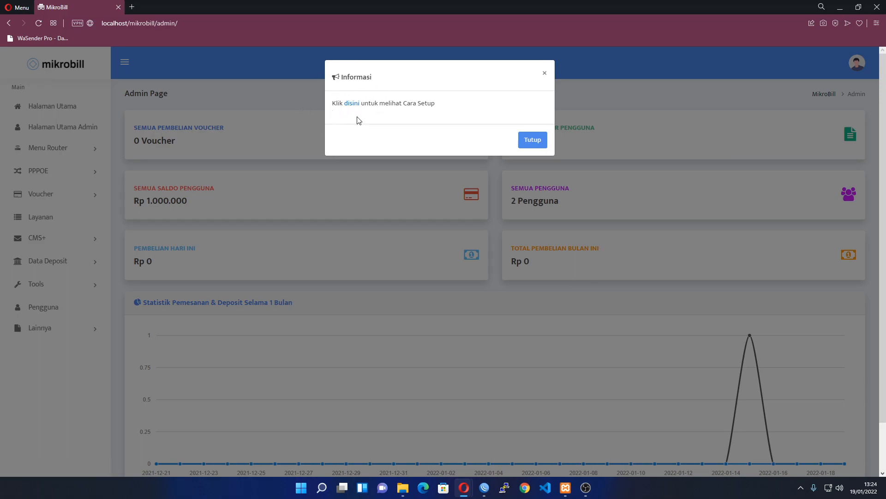
left_click(534, 141)
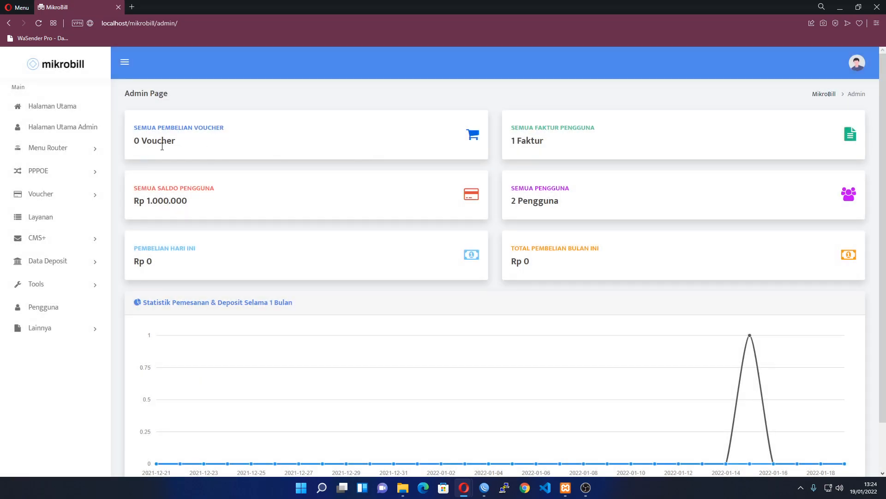
left_click(77, 154)
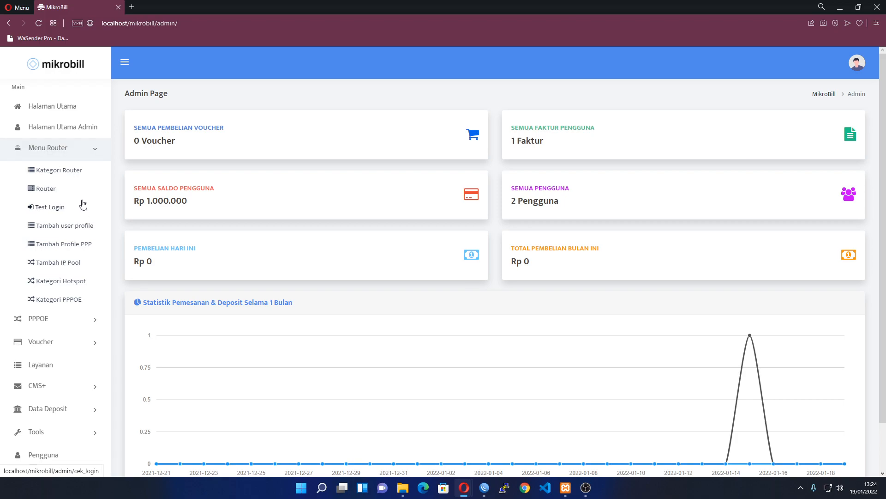
left_click(61, 189)
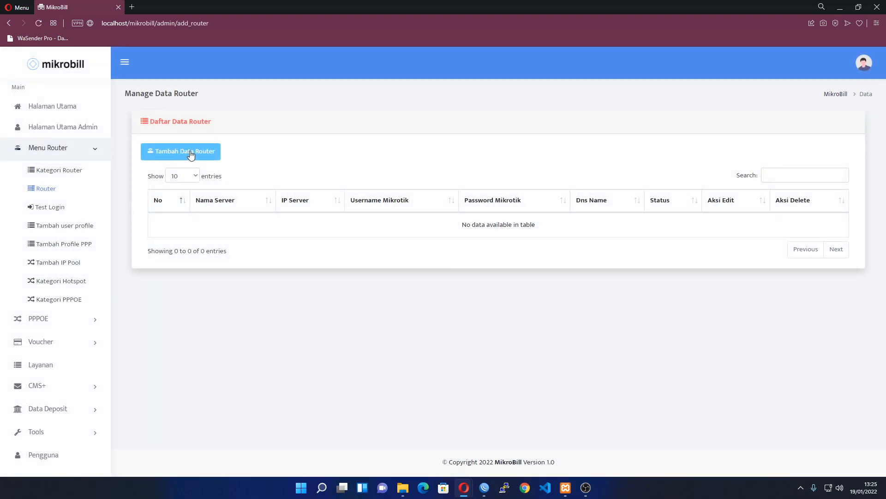
Start a new router entry in category Mikrotik Rumah with server name 'Mikrotik Rumah'
left_click(191, 154)
left_click(376, 122)
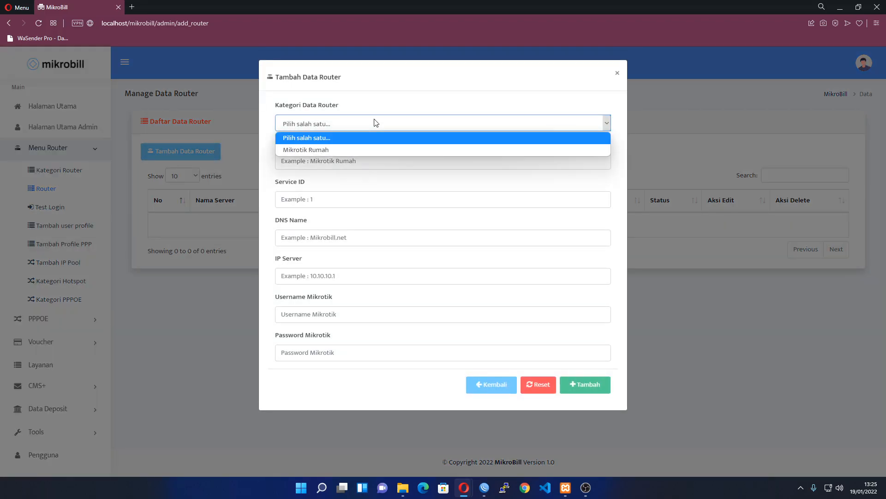
left_click(325, 149)
left_click(381, 160)
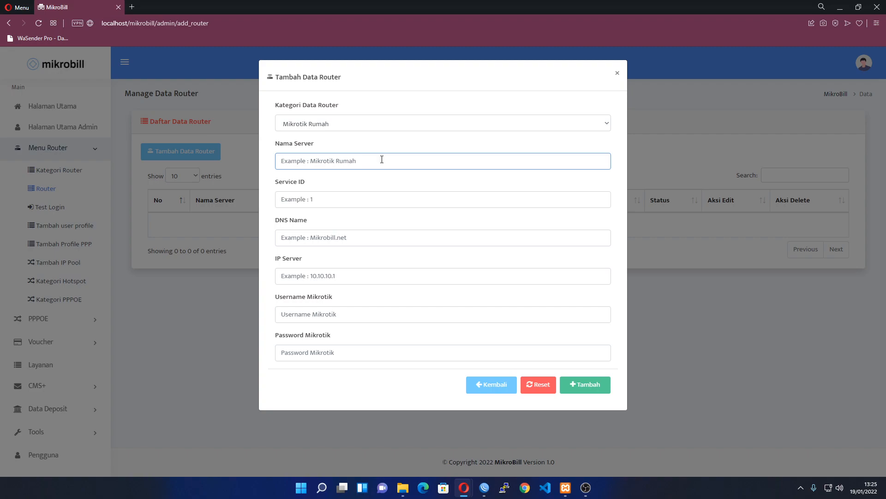
type("Mikrotik Rumah")
key("Tab")
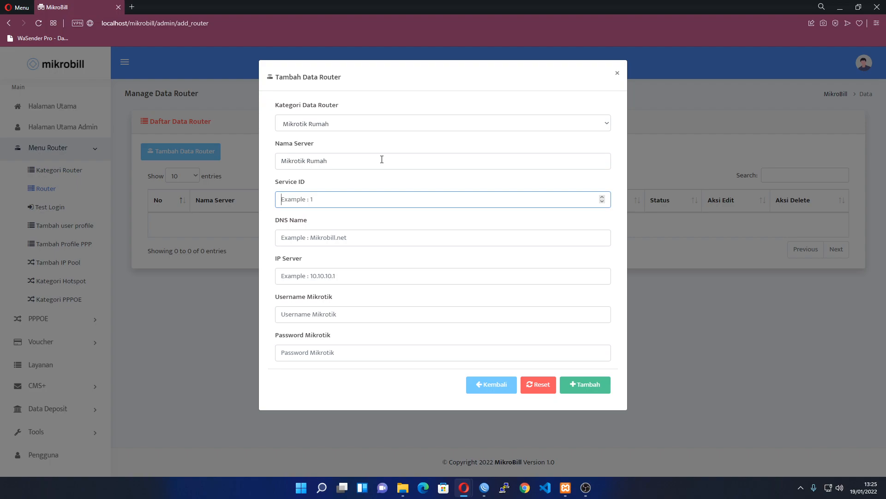
Fill in service ID 1, DNS name mikrobill.net and IP server 10.10.10.1
type("1")
key("Tab")
type("mikro")
key("BackSpace")
key("BackSpace")
key("BackSpace")
type("krobill.net")
key("Tab")
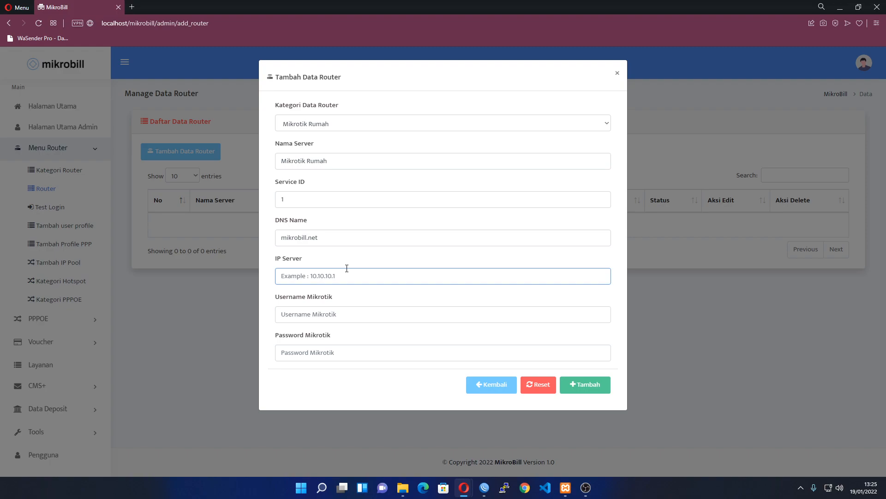
type("10.10.10.1")
Enter the router username and password, then save the new router
left_click(343, 316)
key("Tab")
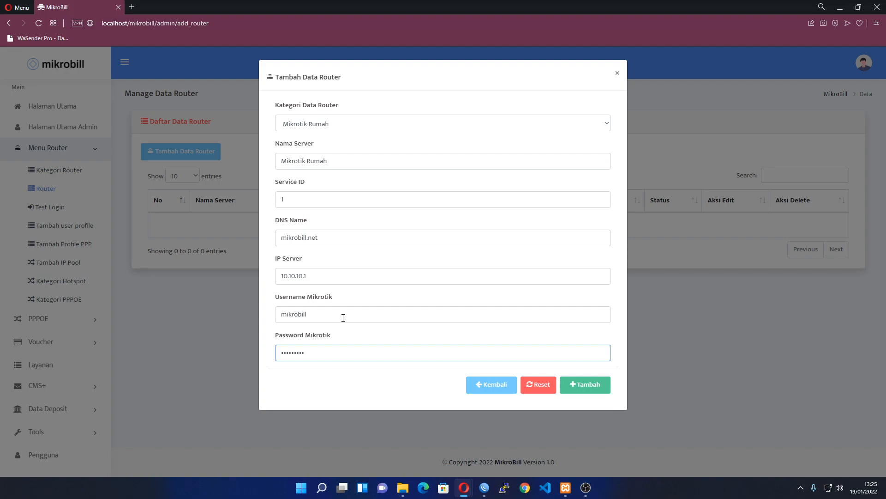
key("ctrl+a")
double_click(343, 317)
key("Tab")
left_click(584, 387)
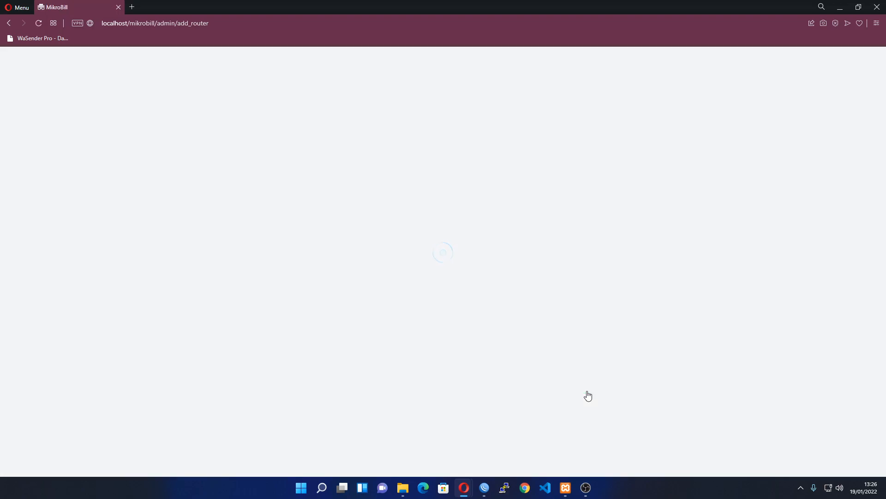
left_click(482, 485)
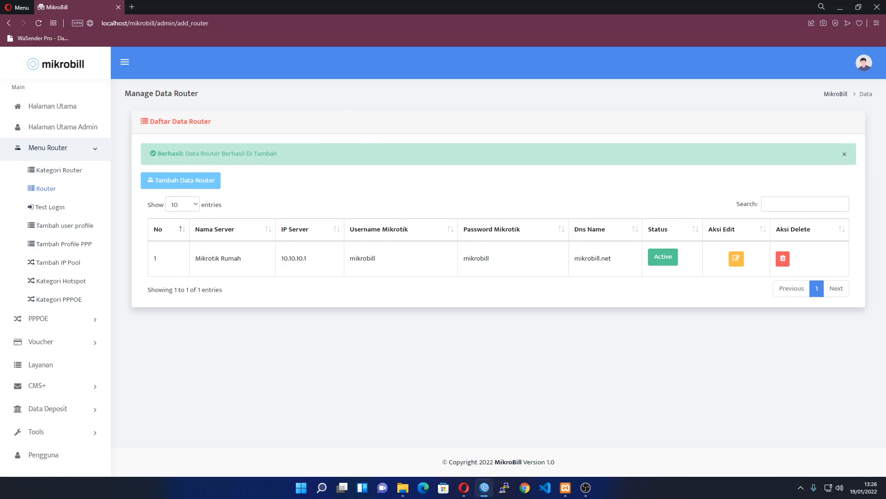
left_click_drag(885, 93, 92, 49)
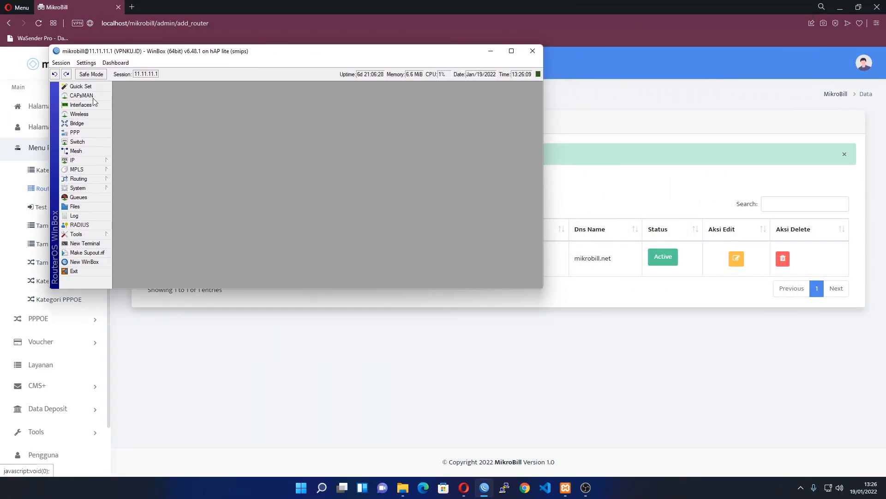
double_click(143, 52)
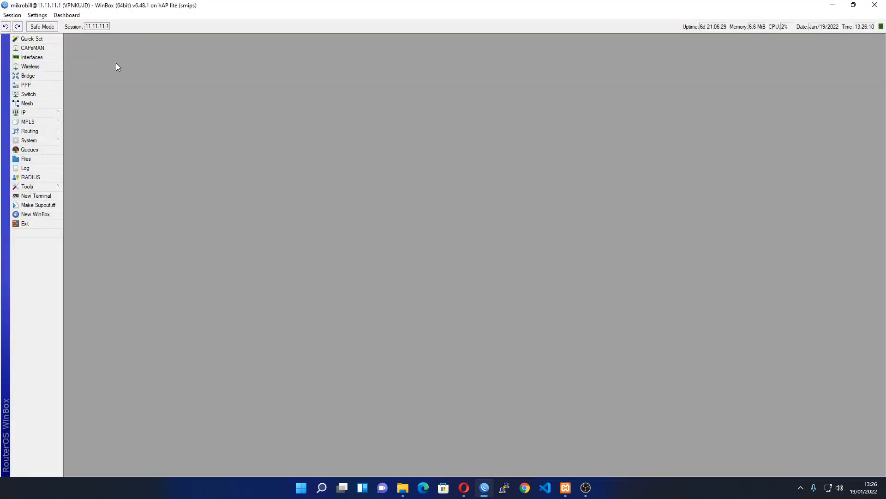
left_click(33, 113)
left_click(93, 265)
key("Escape")
left_click(33, 113)
left_click(107, 265)
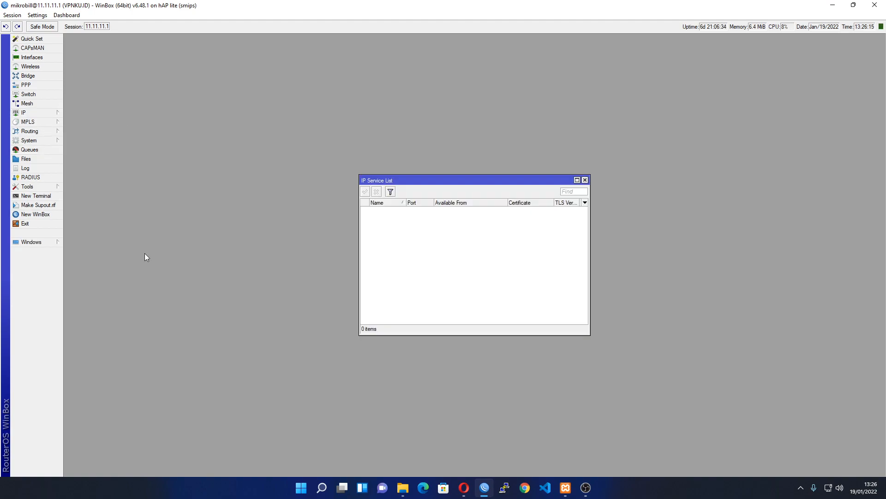
double_click(381, 209)
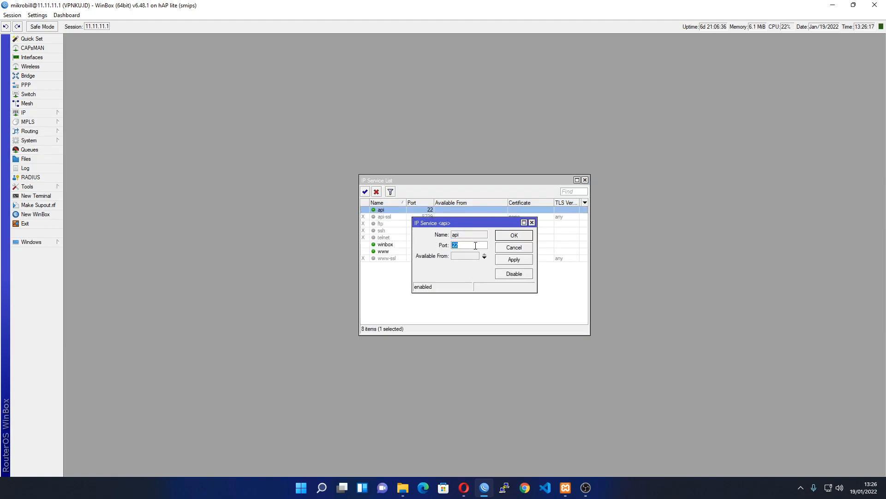
key("Escape")
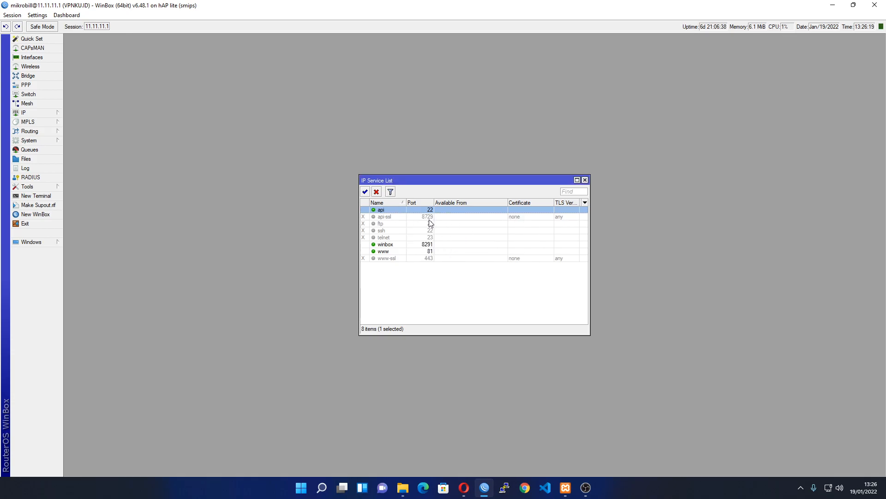
Change the Mikrotik Rumah router's IP server to 10.10.10.1:22 and save it
left_click(832, 6)
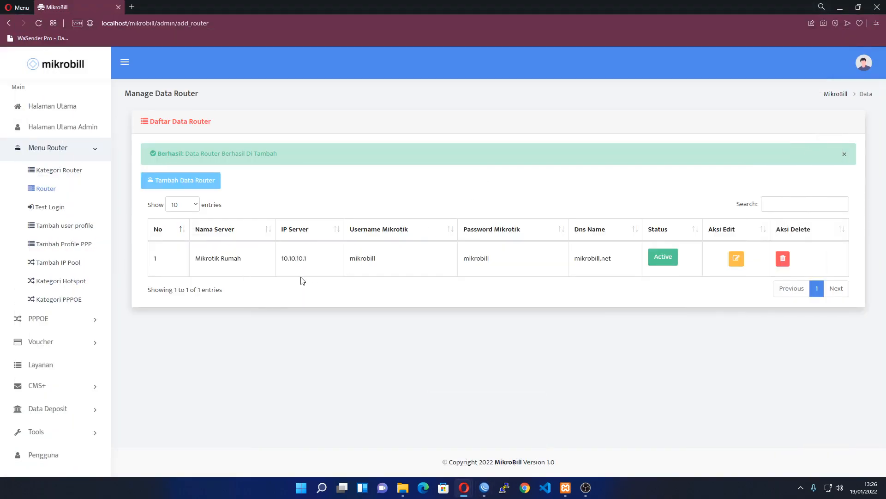
left_click(737, 258)
left_click(518, 150)
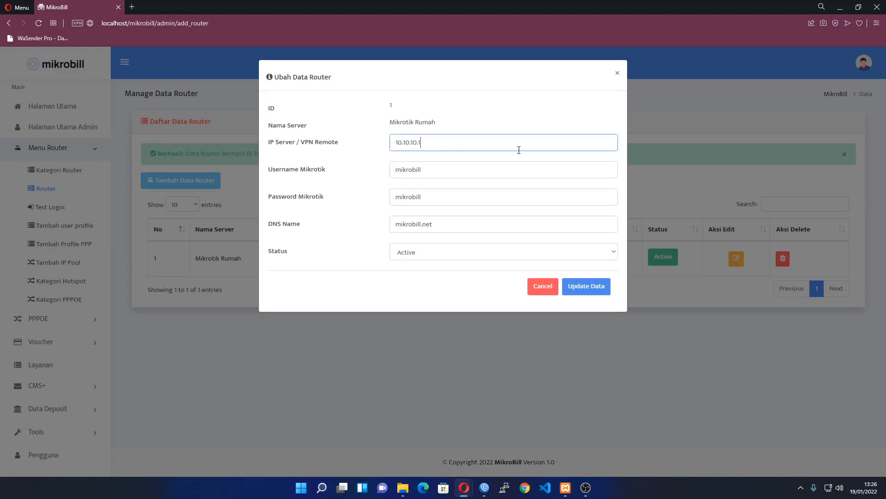
type(":22")
left_click(585, 287)
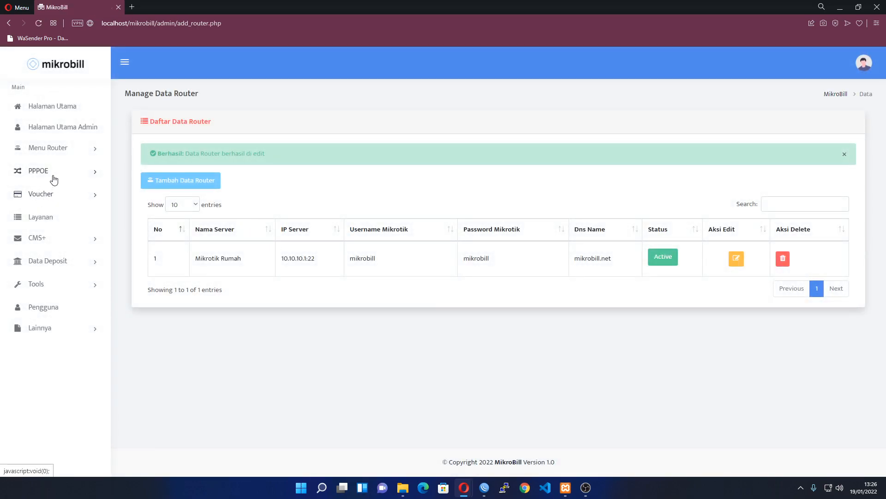
Run Test Login on the Mikrotik Rumah router and get the 'Router Berhasil Konek' message
left_click(56, 148)
left_click(53, 206)
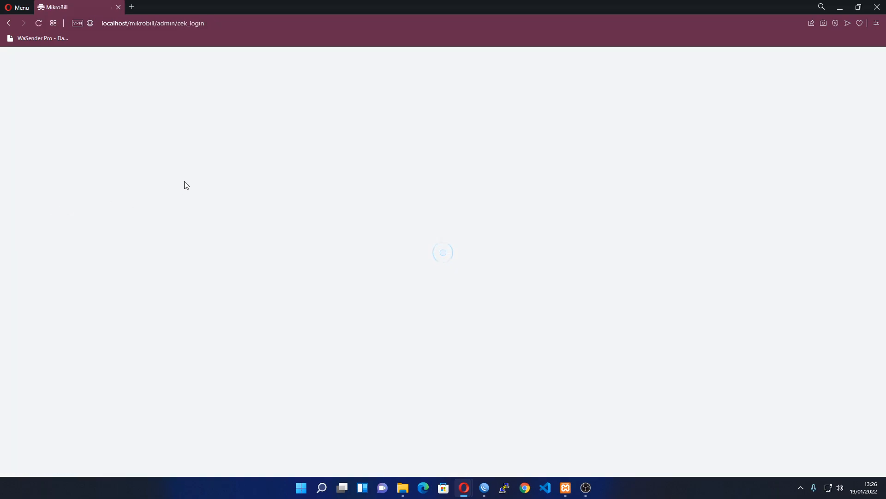
left_click(203, 167)
left_click(199, 190)
left_click(203, 197)
left_click(193, 223)
left_click(173, 227)
left_click_drag(160, 155, 245, 159)
left_click(190, 159)
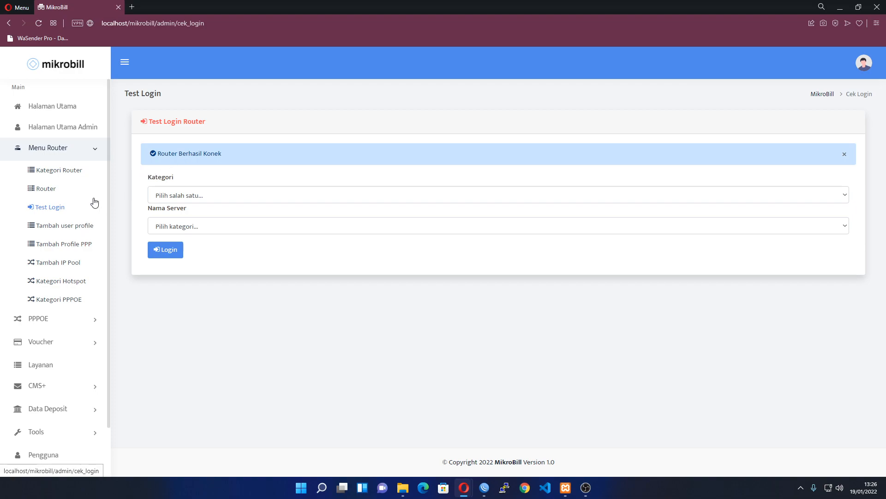
Open the Tambah user profile form and look over its Validity / Masa Aktif fields
left_click(60, 230)
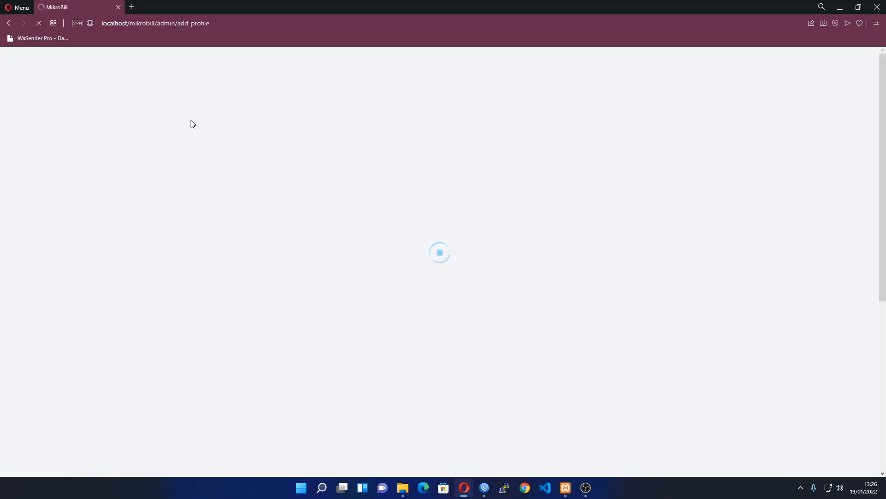
scroll(189, 175, "down", 3)
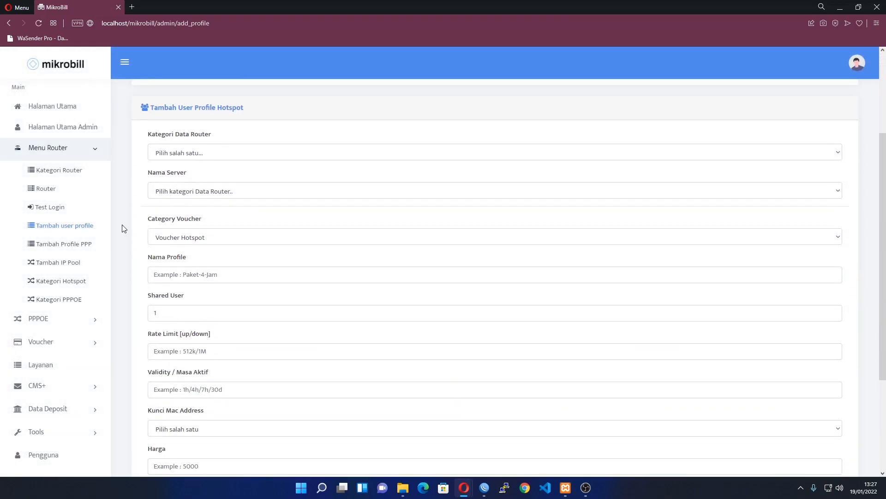
scroll(194, 194, "up", 3)
left_click_drag(137, 125, 177, 149)
left_click(163, 172)
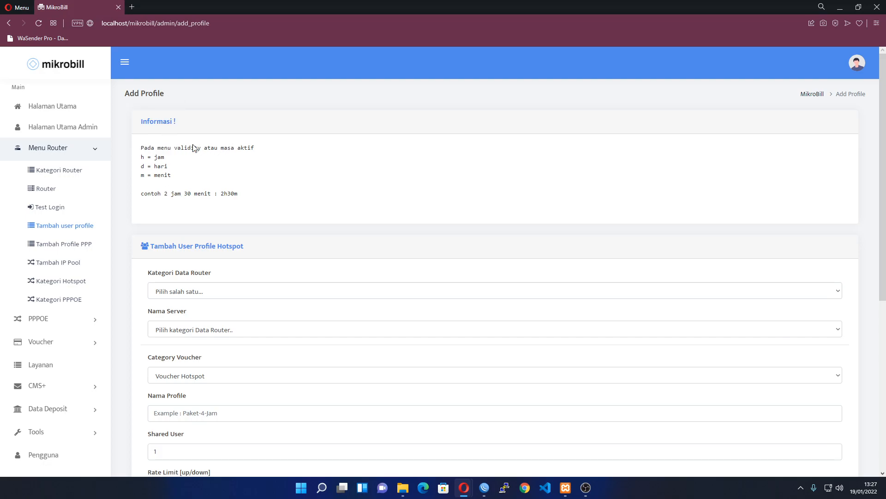
scroll(199, 146, "down", 4)
left_click_drag(154, 329, 238, 327)
Scroll through the rest of the form, then browse the voucher and router sidebar menus
scroll(237, 326, "up", 4)
scroll(250, 200, "down", 1)
scroll(213, 211, "up", 1)
scroll(243, 210, "down", 3)
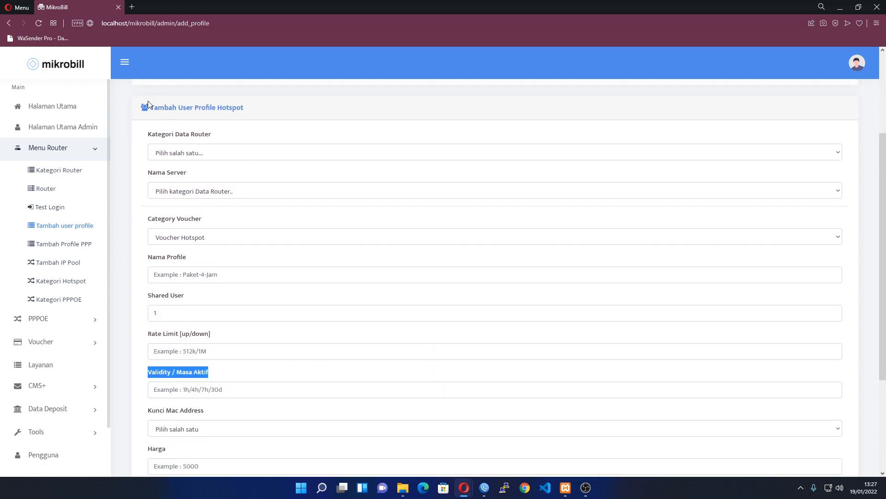
scroll(180, 167, "up", 2)
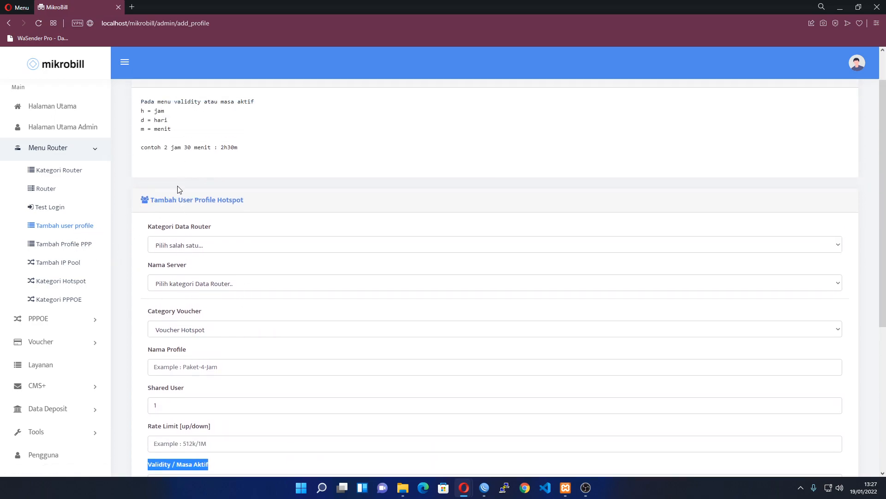
scroll(178, 192, "down", 2)
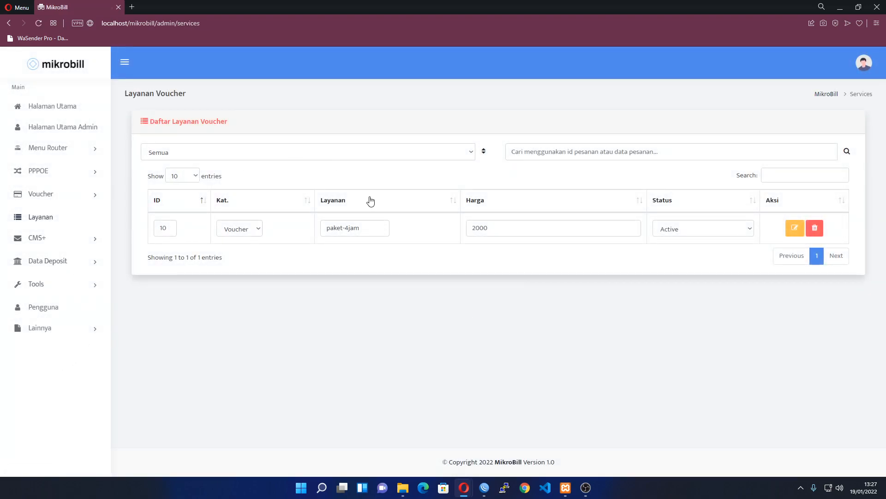
left_click(54, 194)
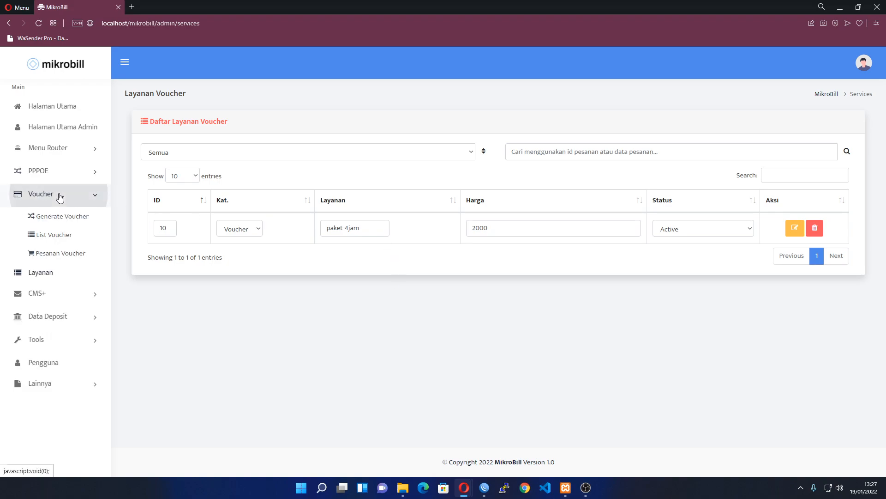
left_click(61, 194)
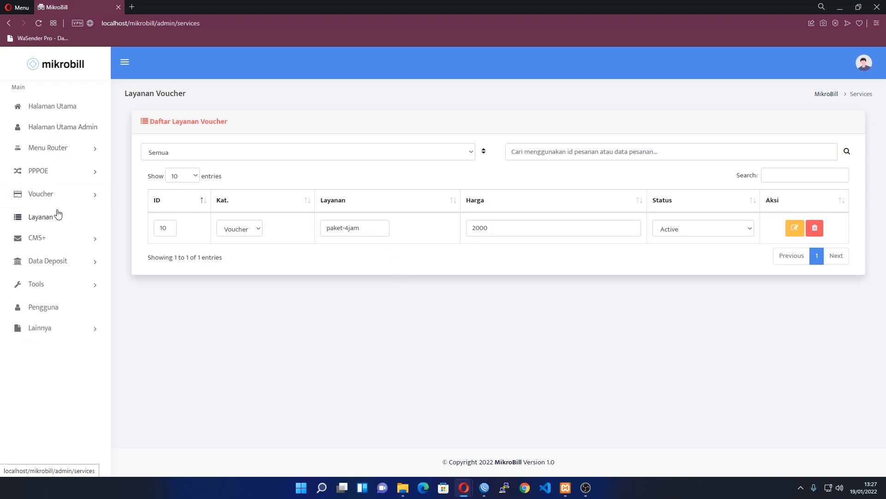
left_click(54, 149)
On a new user profile, choose category MR, server Mikrotik Rumah and Voucher Hotspot
left_click(79, 233)
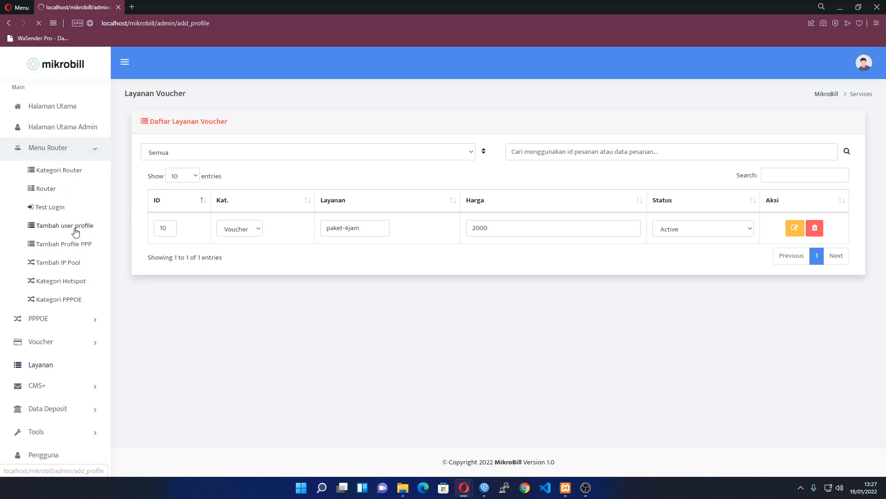
scroll(208, 213, "down", 3)
left_click(187, 152)
left_click(185, 179)
left_click(194, 190)
left_click(204, 217)
left_click(203, 238)
left_click(204, 250)
Enter the profile name, rate limit 512k/1M and validity 2
left_click(206, 275)
type("paket-2-jam")
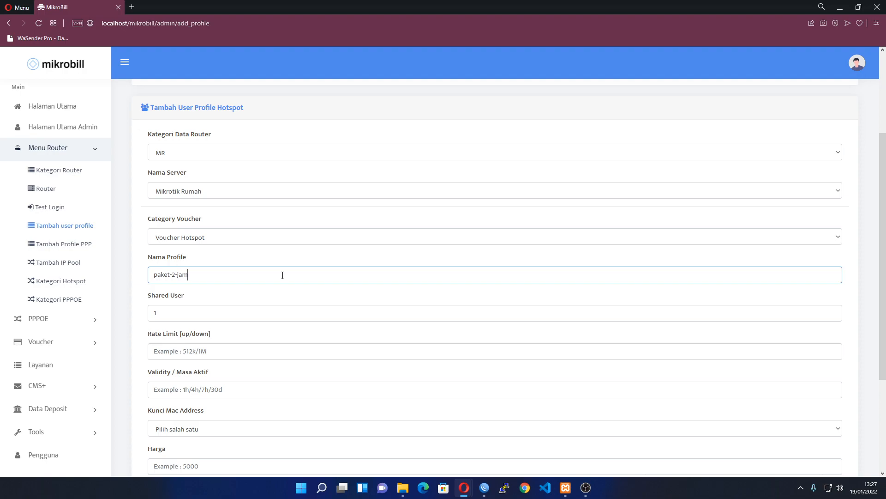
left_click(199, 318)
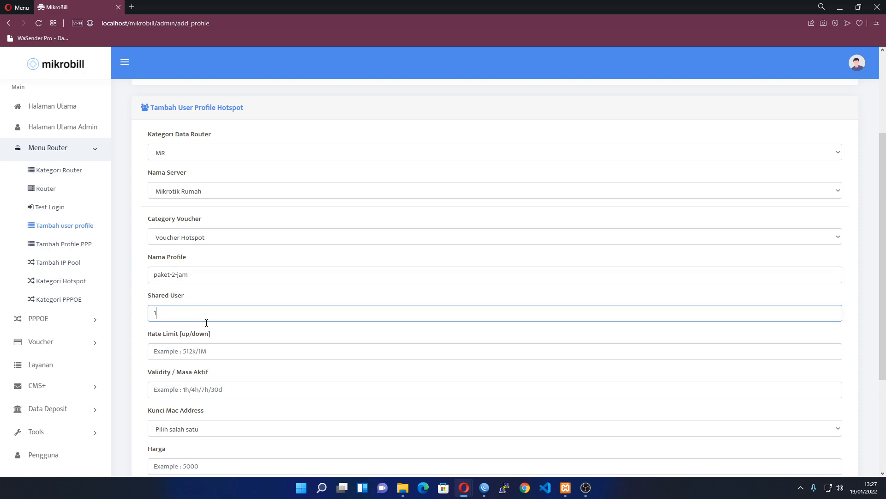
scroll(199, 319, "down", 3)
left_click(209, 197)
type("512k")
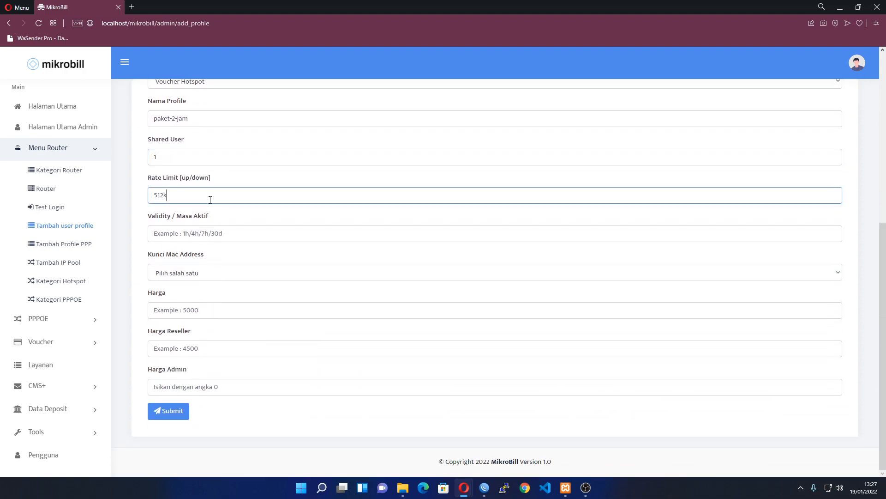
type("/1M")
left_click(197, 235)
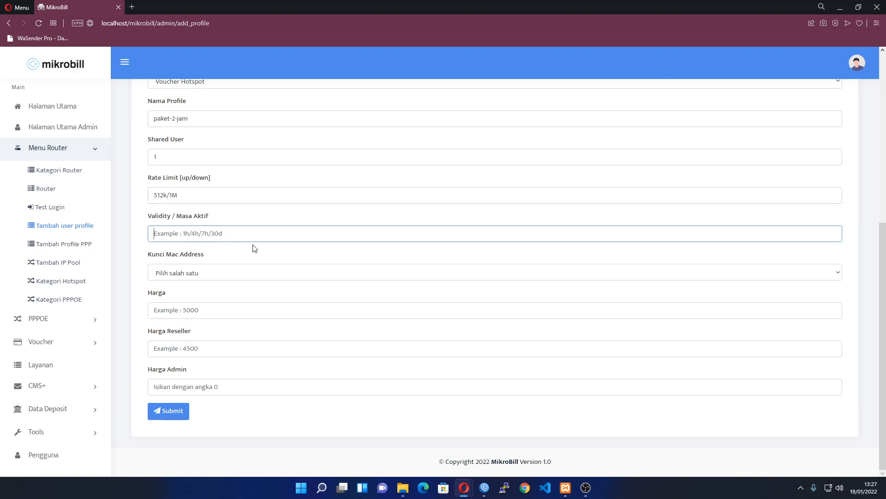
type("2")
Set Kunci Mac (MAC address lock) to Ya
left_click(178, 275)
left_click(200, 273)
left_click(170, 275)
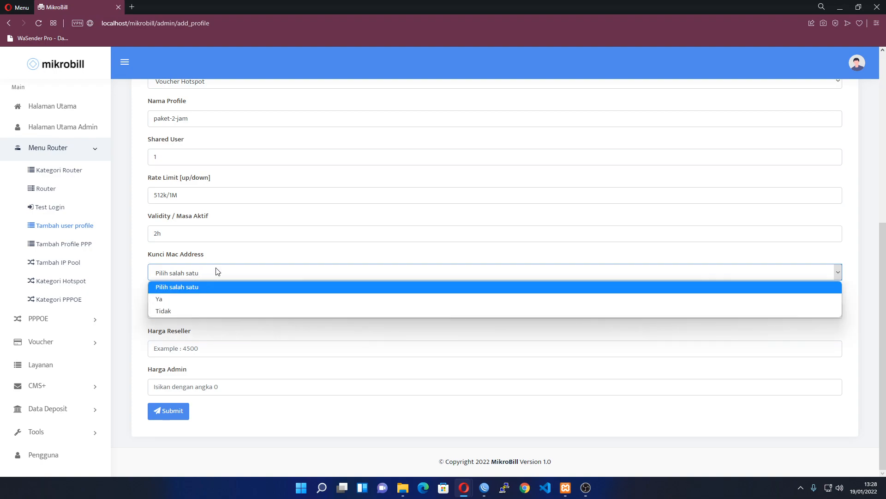
left_click(200, 276)
left_click(184, 273)
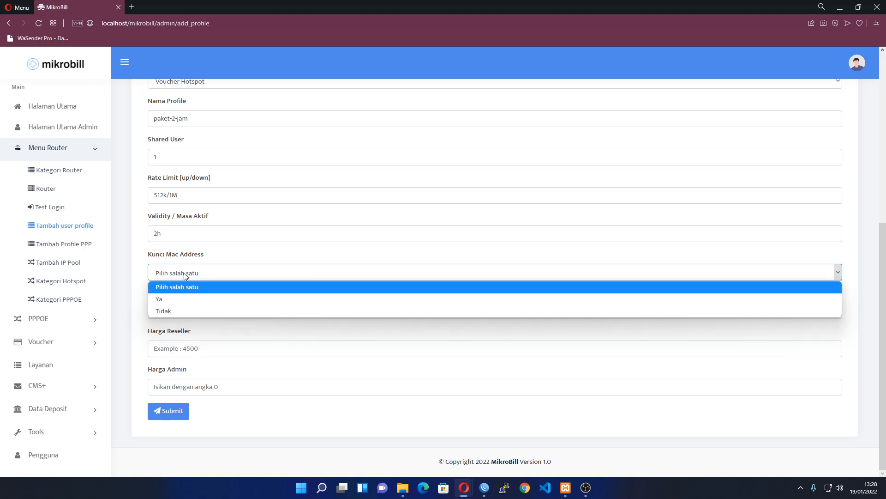
left_click(176, 299)
Point out the Harga, Harga Reseller and Harga Admin price fields
left_click(291, 310)
scroll(215, 311, "up", 1)
scroll(214, 312, "down", 1)
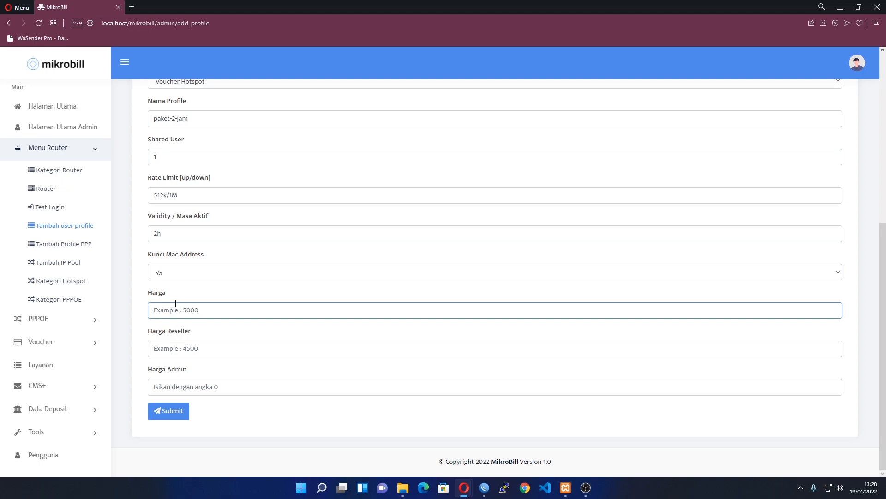
left_click_drag(148, 293, 171, 297)
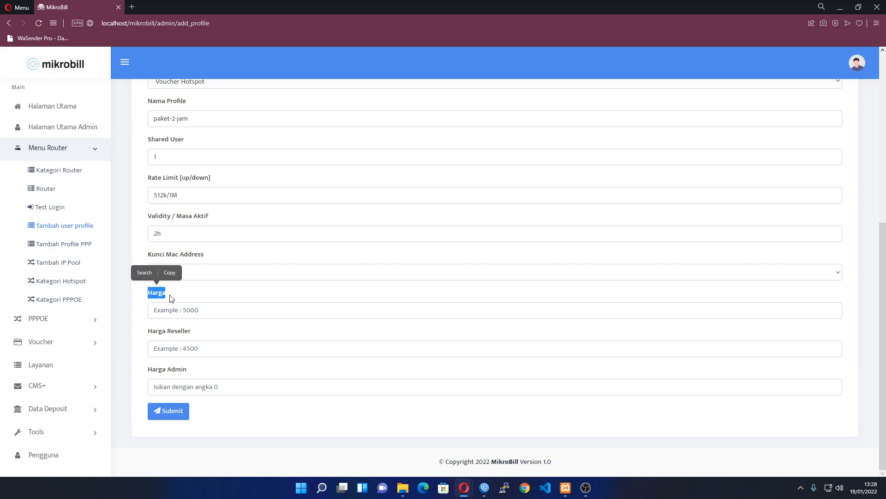
left_click_drag(149, 331, 221, 337)
left_click_drag(148, 369, 203, 371)
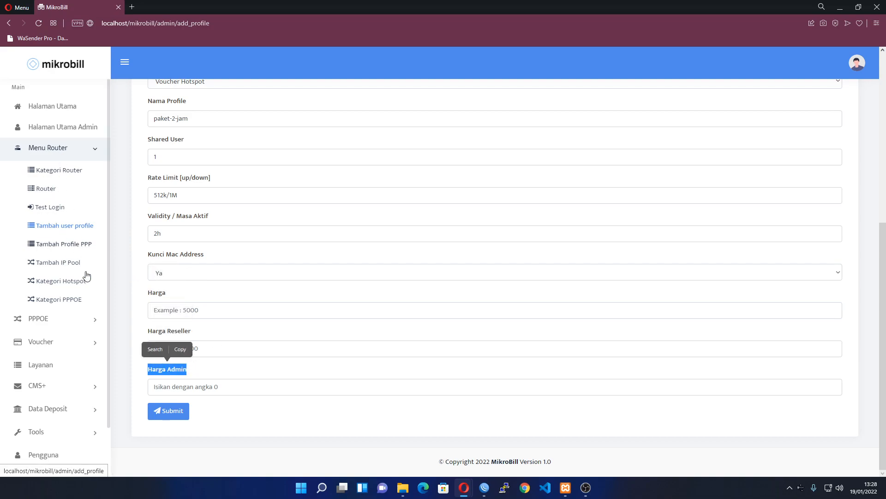
left_click(70, 342)
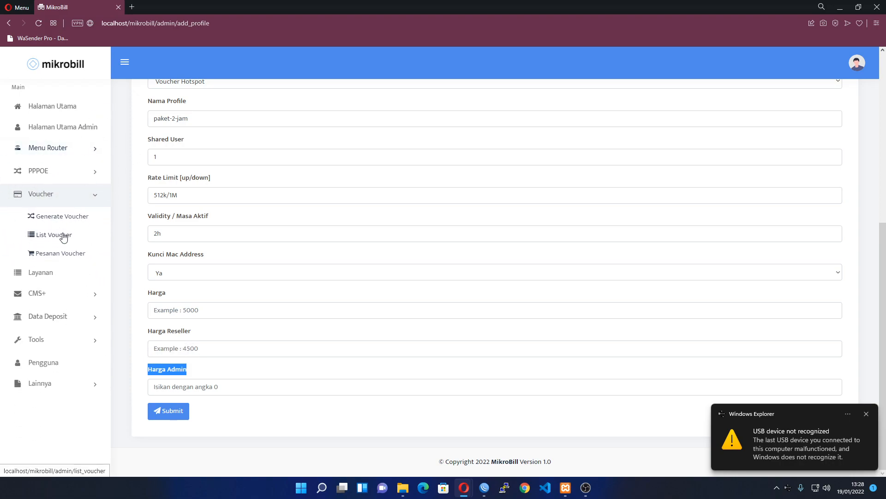
Enter price 2000, reseller price 1500 and admin price 0, then submit the paket-2-jam profile
left_click(199, 305)
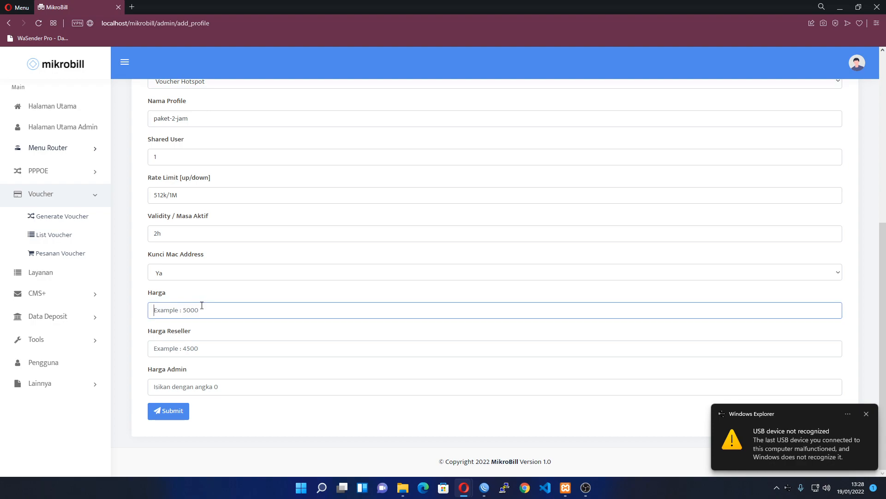
type("2000")
key("Tab")
type("150")
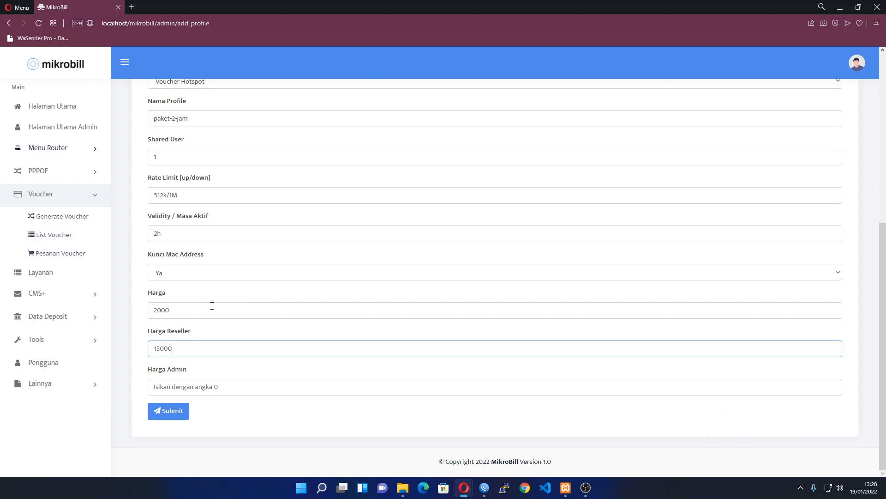
type("00")
key("BackSpace")
key("Tab")
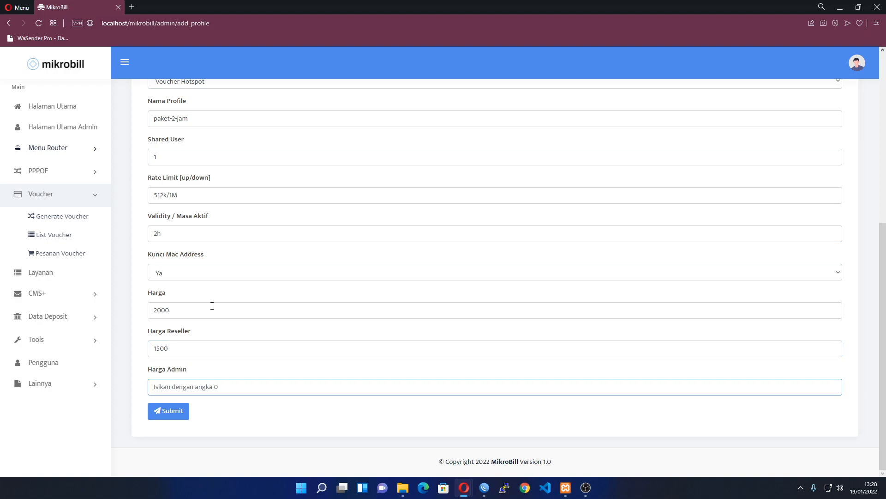
type("0")
left_click(166, 414)
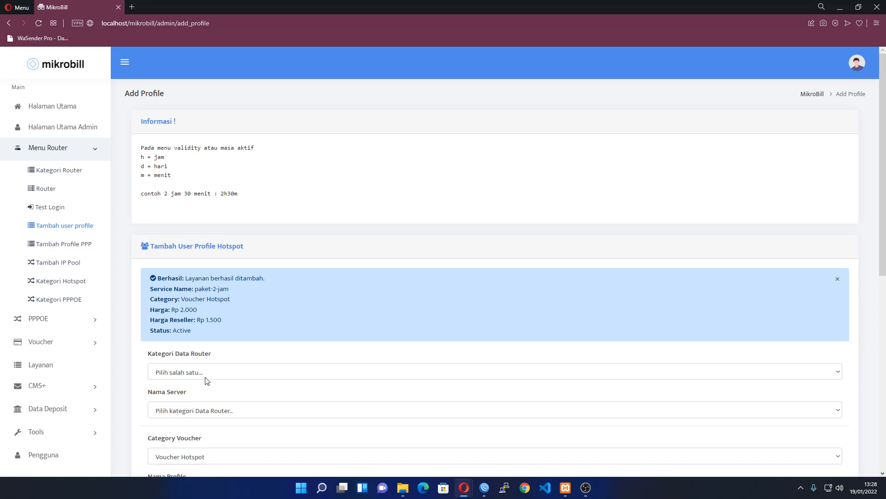
left_click_drag(199, 290, 228, 289)
In WinBox, open the paket-2-jam hotspot user profile, check its tabs, and glance at the log
left_click(484, 487)
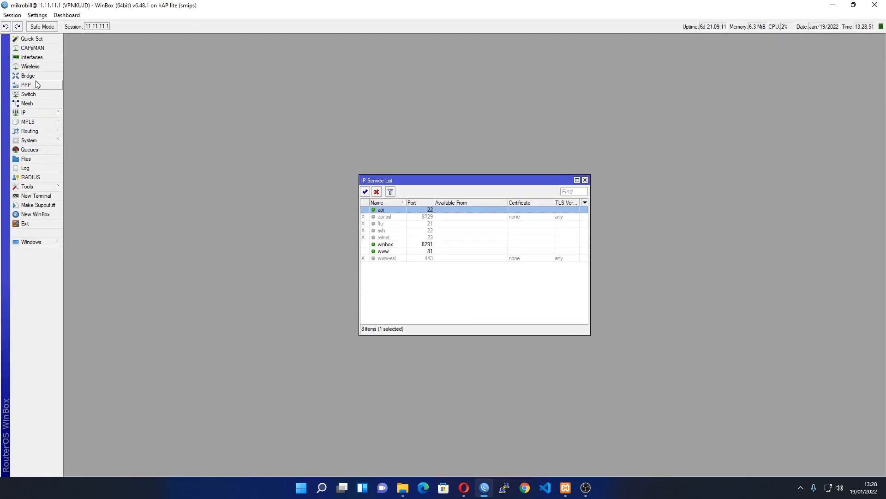
left_click(32, 112)
left_click(117, 197)
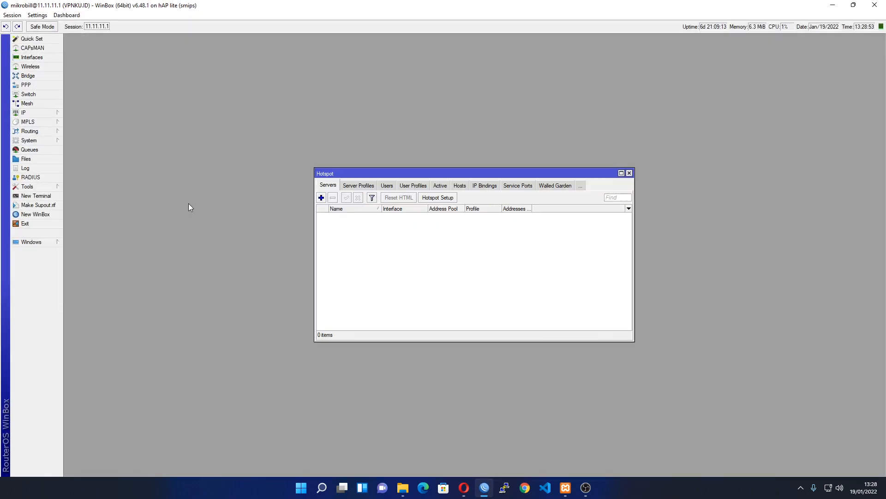
left_click(413, 186)
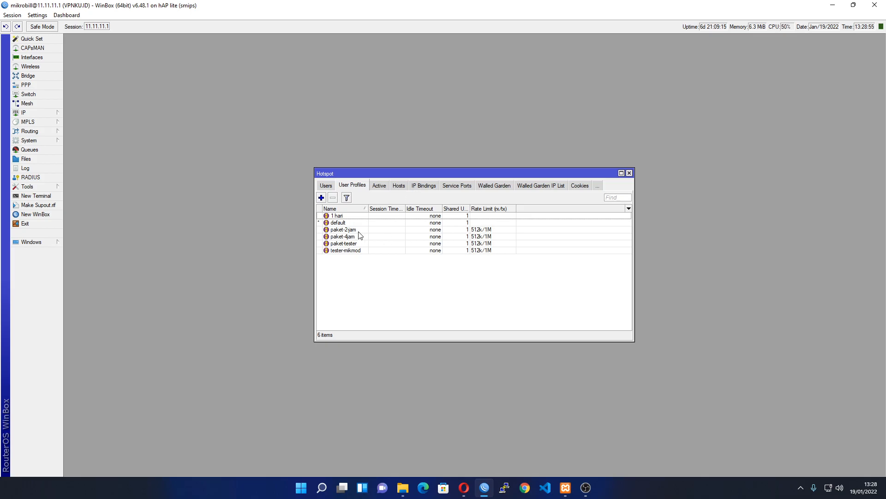
left_click(359, 229)
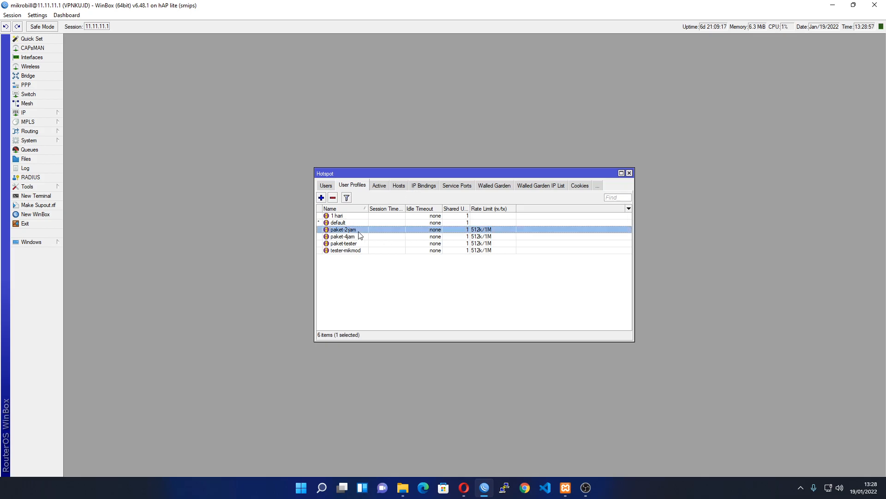
double_click(359, 231)
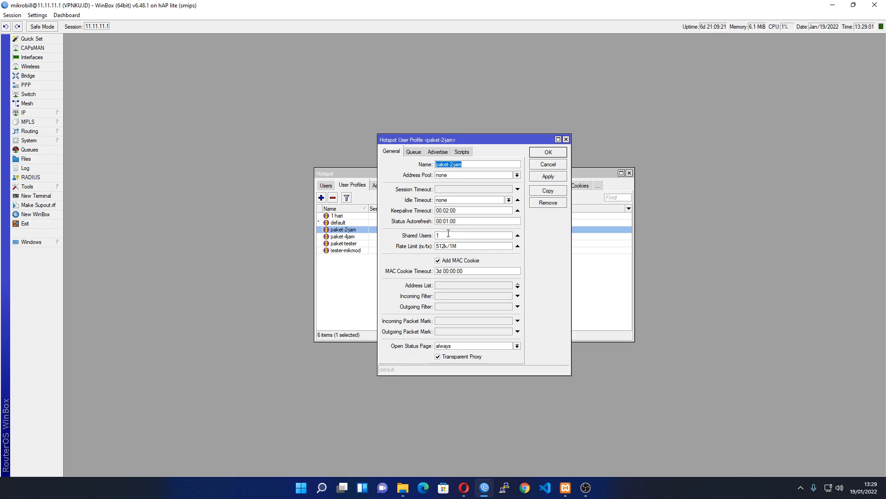
left_click(422, 152)
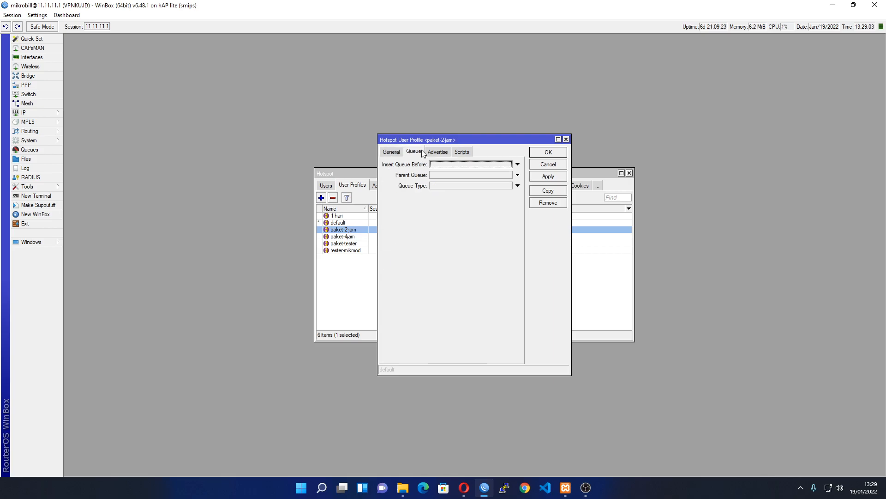
left_click(392, 152)
left_click(351, 276)
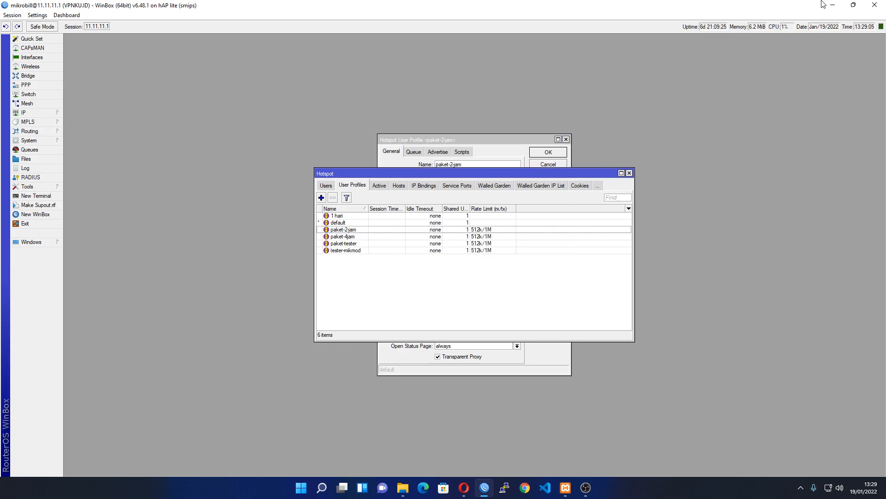
left_click(36, 170)
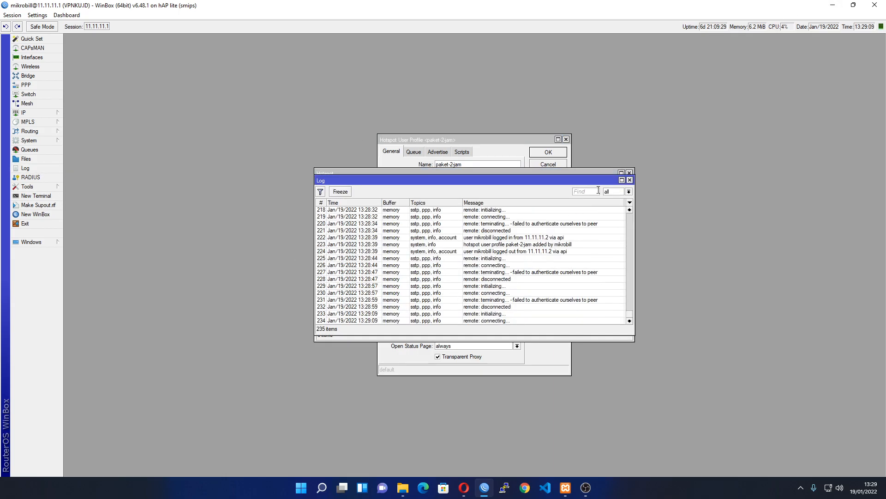
left_click(630, 180)
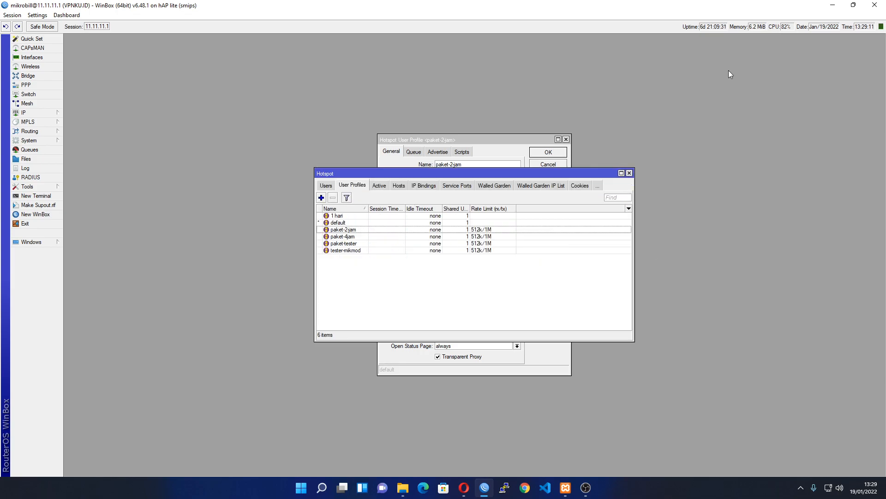
Back in MikroBill, browse the PPPOE pages list, then return to WinBox
left_click(832, 5)
left_click(383, 297)
scroll(373, 304, "down", 3)
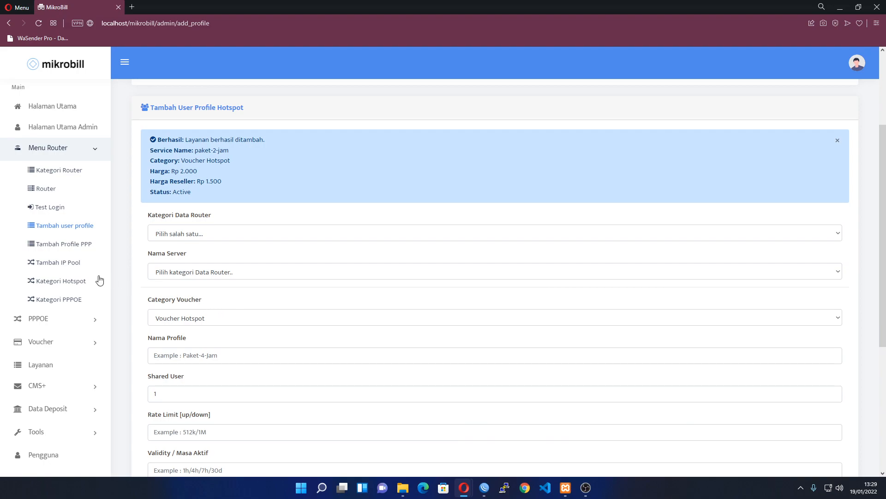
left_click(57, 318)
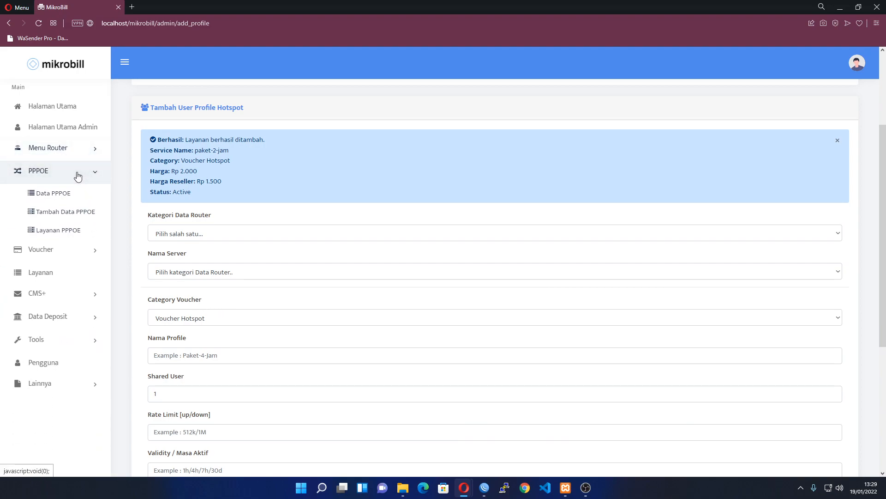
left_click(77, 176)
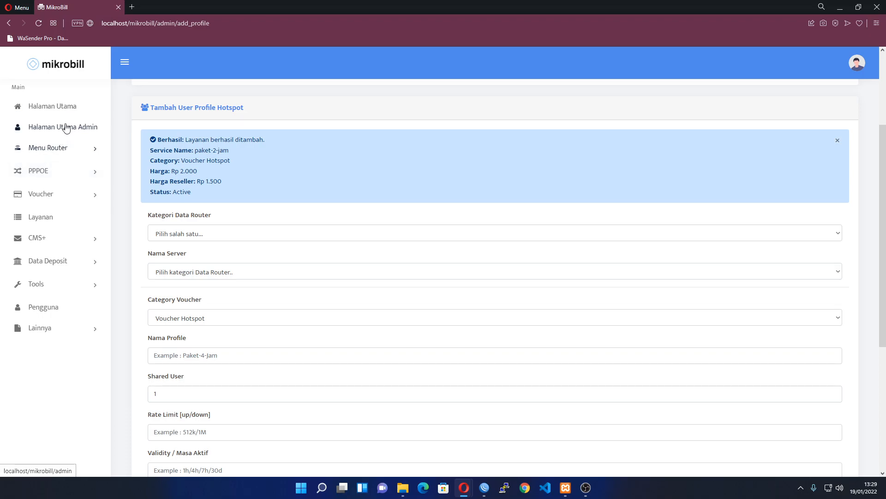
left_click(64, 175)
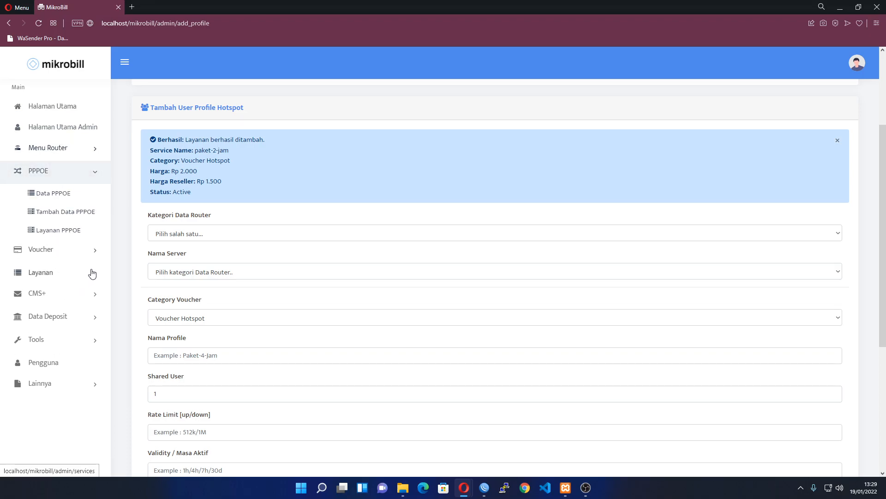
left_click(484, 487)
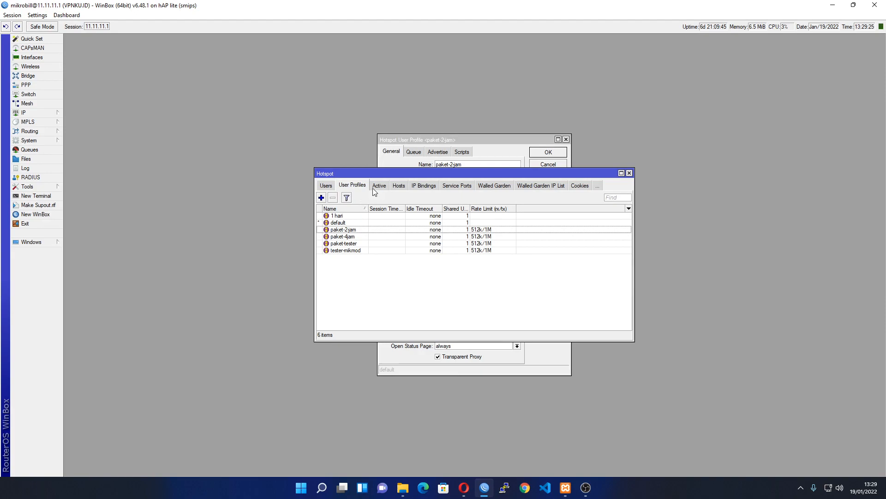
Remove the eight old paket-4jam voucher users from WinBox's hotspot user list
left_click(327, 185)
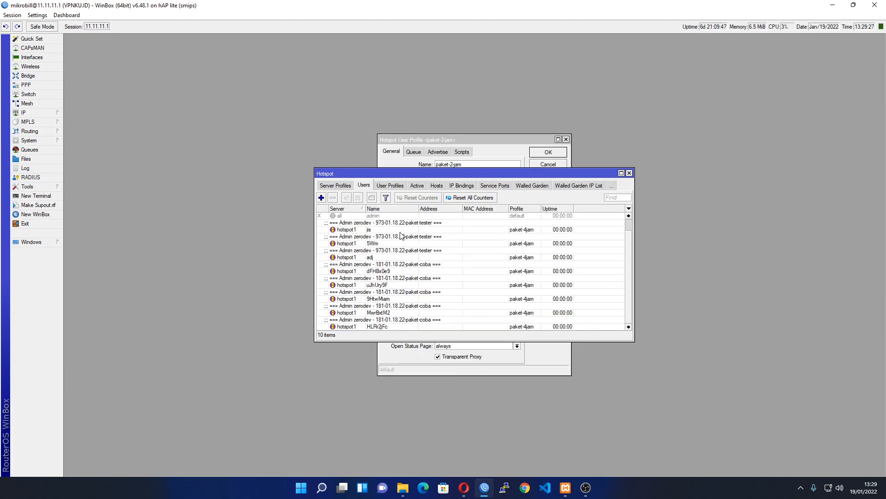
left_click(400, 231)
left_click(400, 309, "shift")
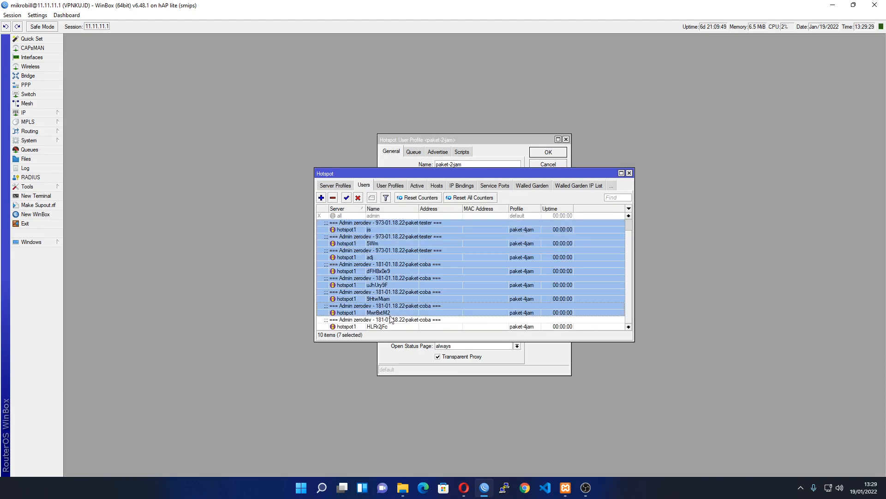
left_click(389, 327, "shift")
left_click(333, 198)
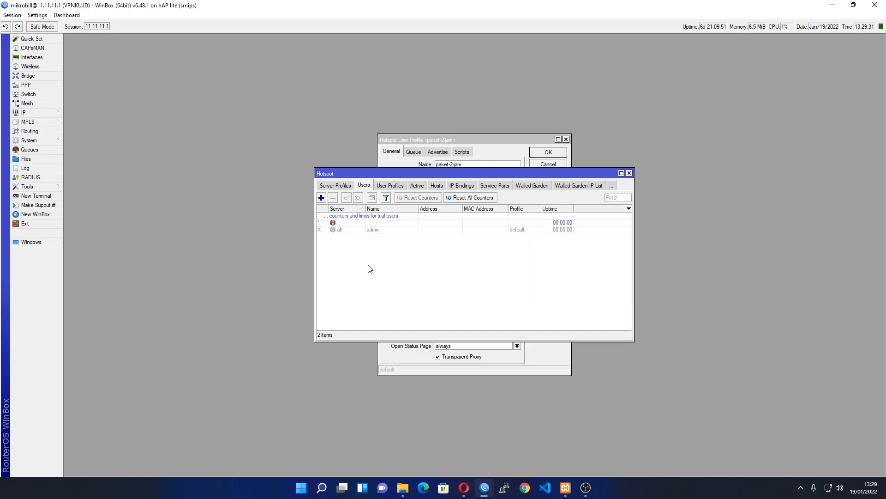
Return to MikroBill's Generate Voucher form
left_click(832, 6)
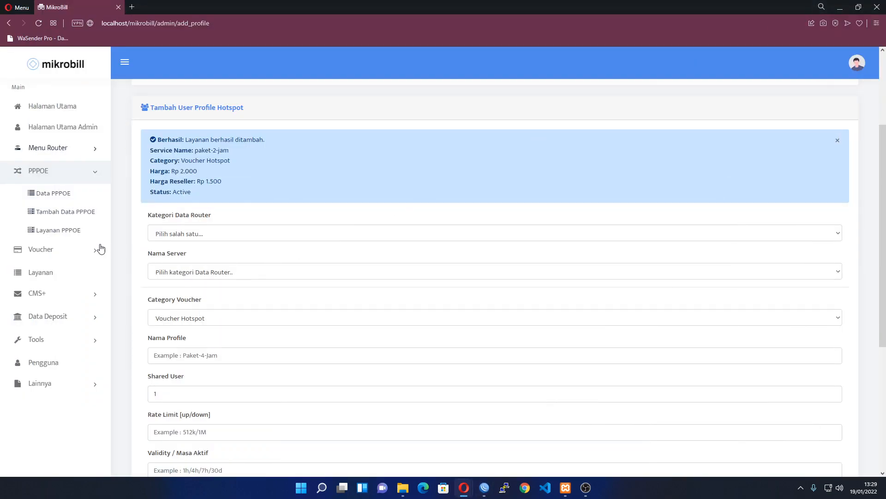
left_click(60, 249)
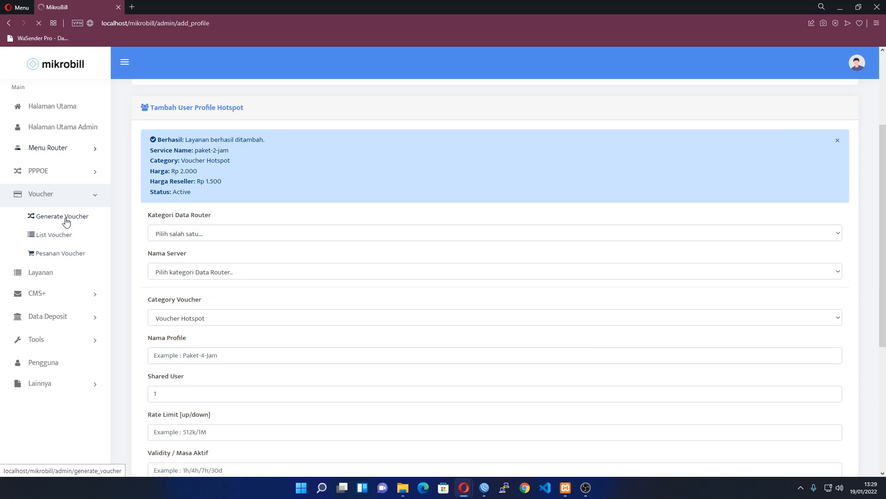
left_click(65, 219)
Set service Voucher Hotspot, package paket-2-jam and a quantity of 5 vouchers
left_click(201, 205)
left_click(202, 229)
left_click(202, 245)
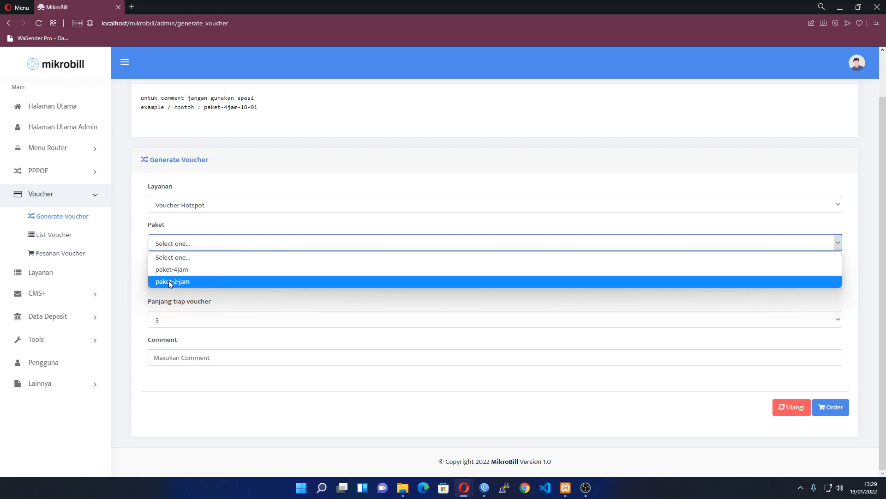
left_click(186, 280)
left_click(219, 280)
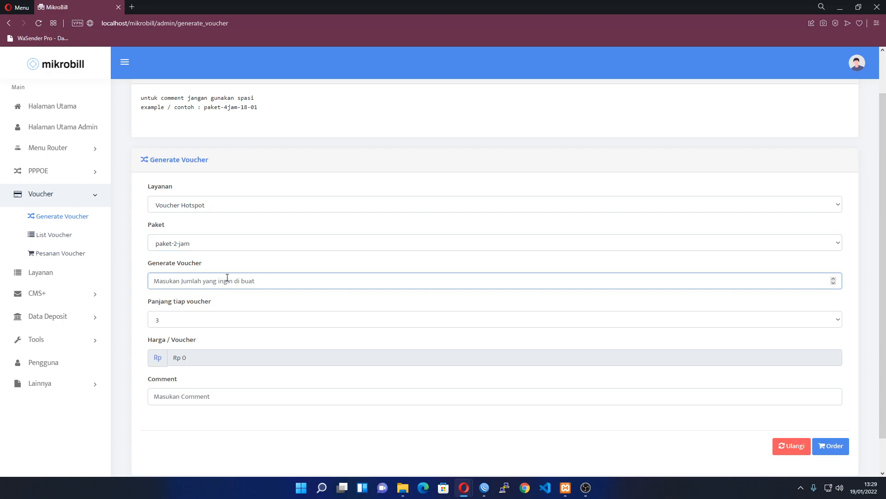
type("5")
scroll(165, 345, "down", 1)
left_click(196, 357)
Set voucher length 7 and comment paket-2jam-1901, then place the order
left_click(176, 288)
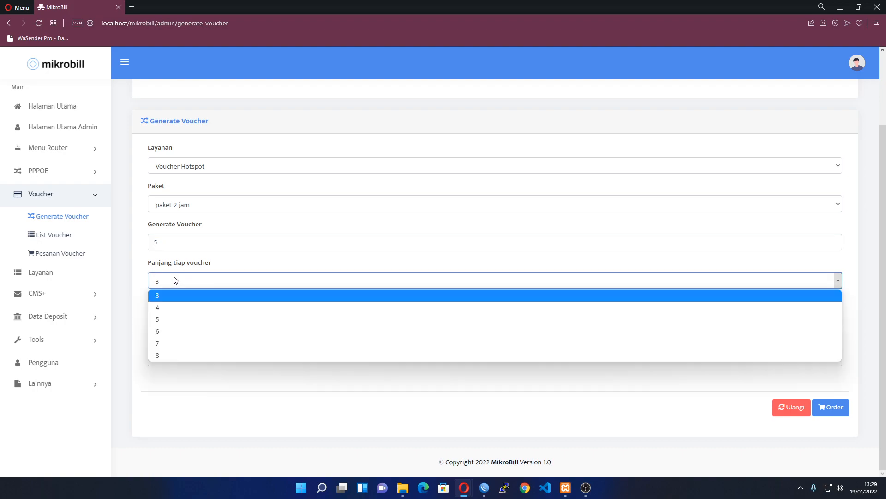
left_click(170, 345)
left_click(200, 355)
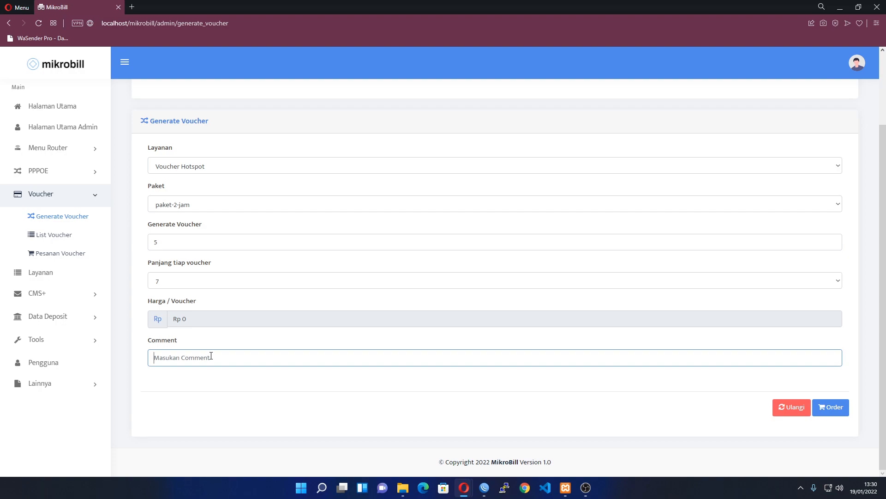
type("paket-2jam-1901")
triple_click(211, 361)
left_click(153, 346)
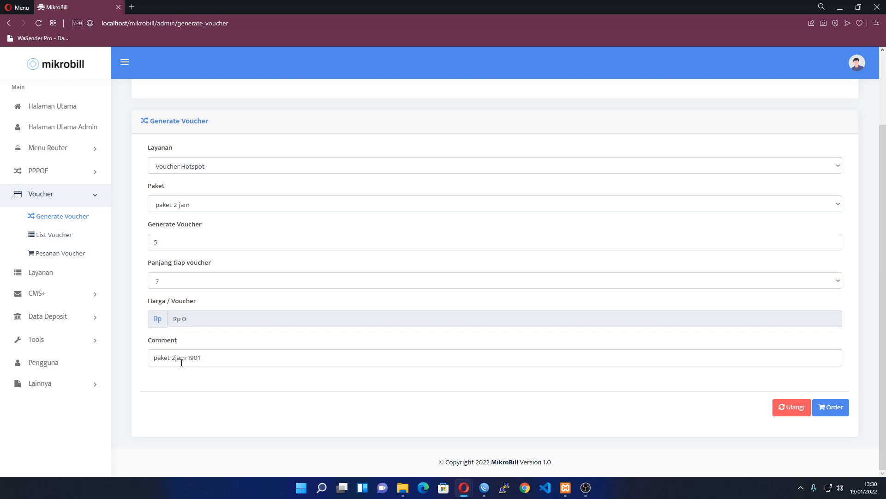
scroll(411, 361, "up", 2)
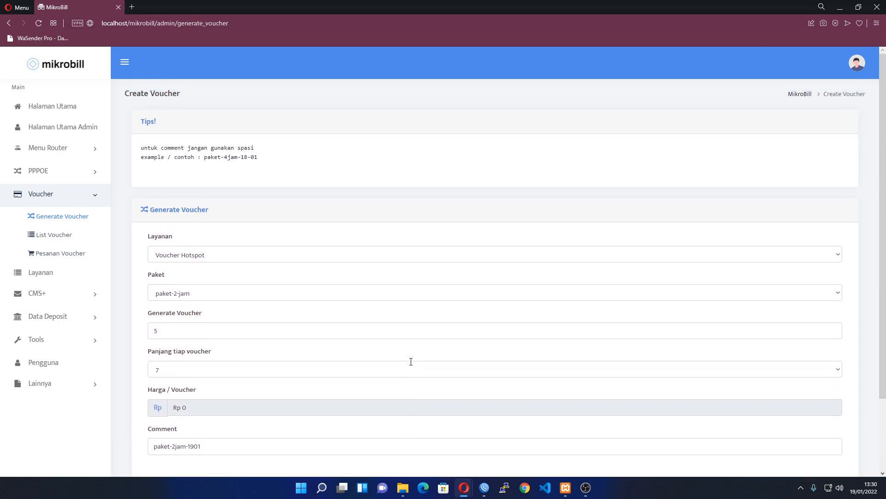
scroll(409, 360, "down", 2)
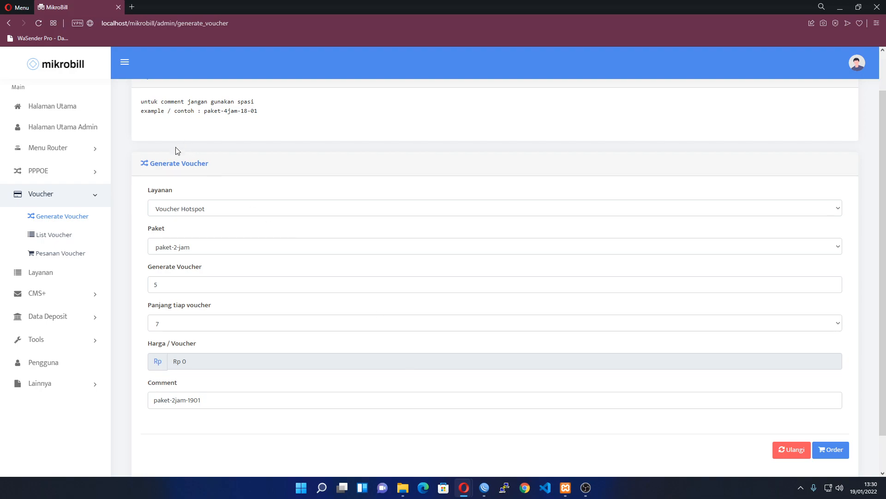
scroll(410, 360, "up", 2)
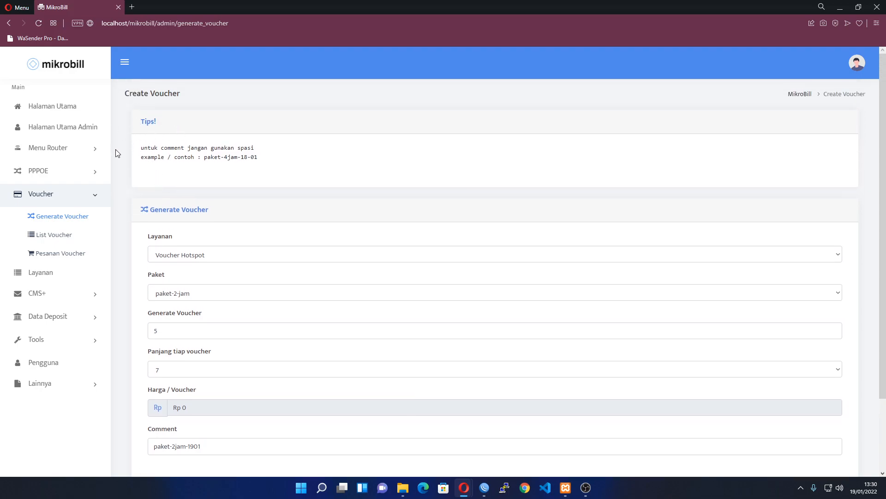
scroll(183, 192, "down", 2)
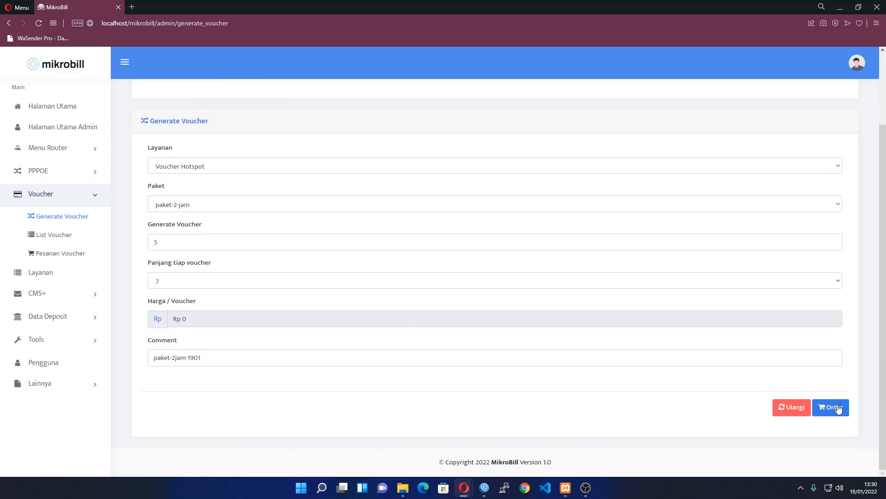
left_click(838, 409)
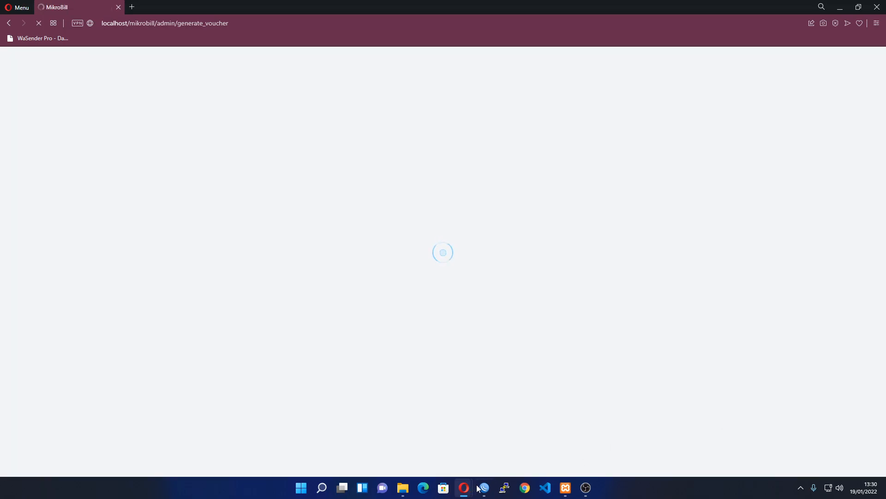
mouse_move(484, 487)
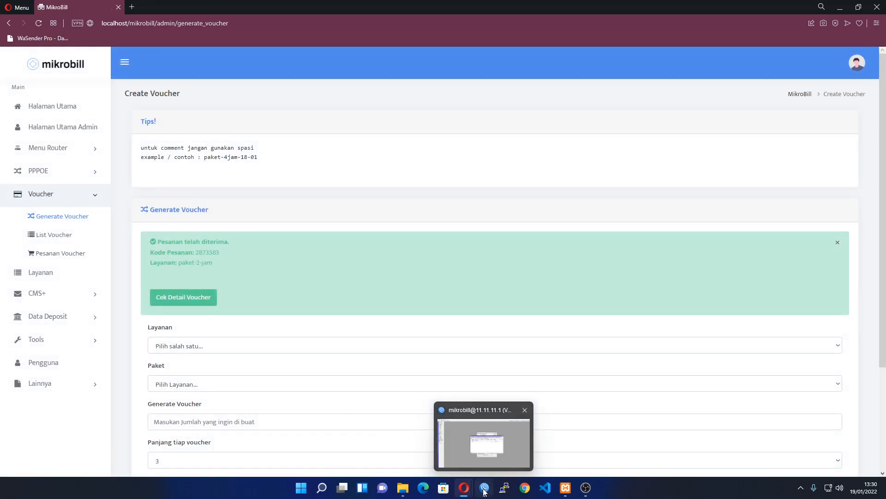
left_click(478, 455)
left_click(363, 245)
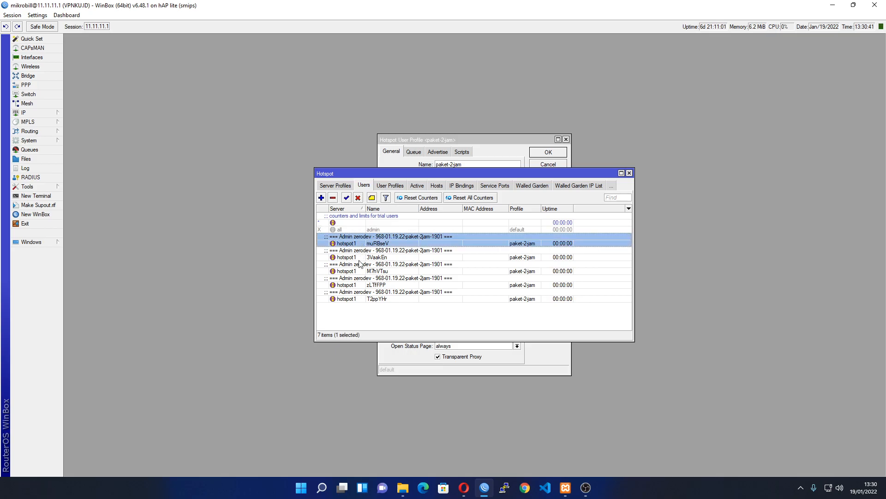
left_click(361, 295, "shift")
left_click(357, 316)
left_click(366, 245)
left_click(373, 284, "shift")
left_click(376, 298, "shift")
double_click(383, 241)
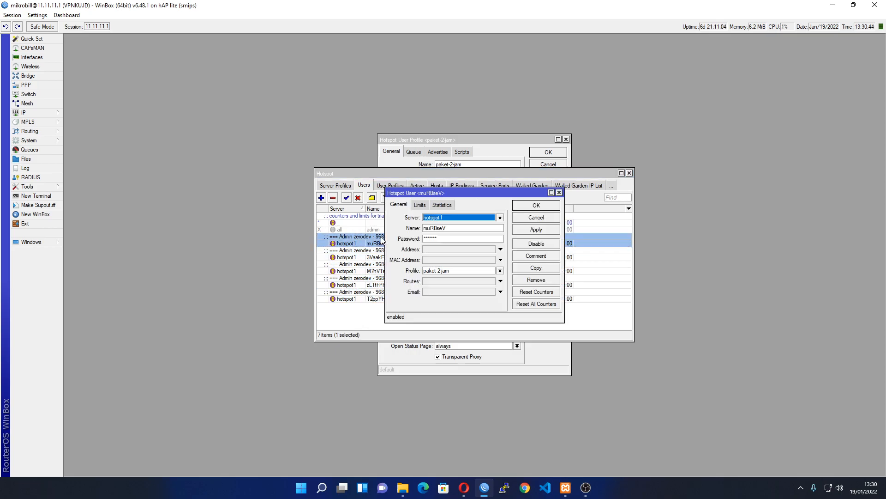
double_click(460, 227)
left_click_drag(422, 229, 450, 230)
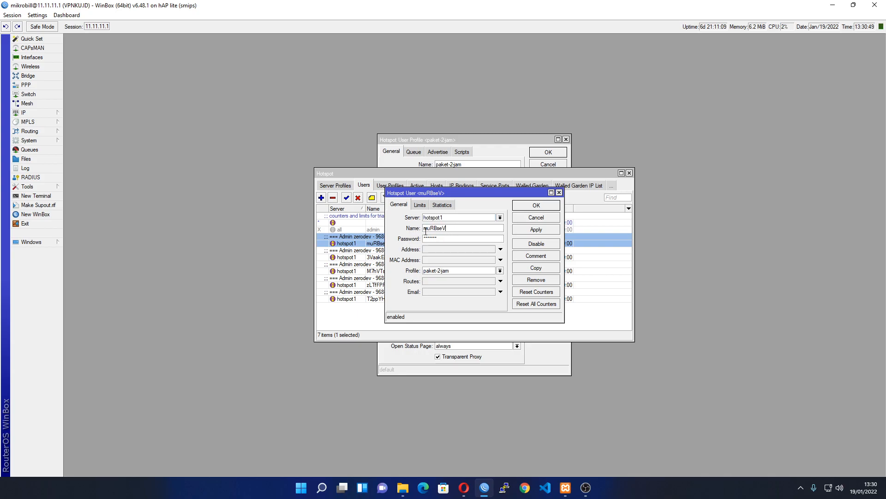
left_click(348, 272)
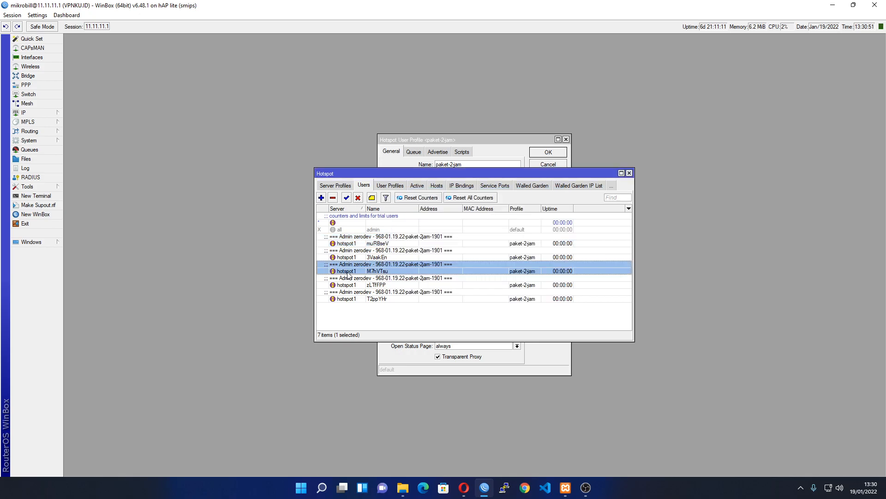
left_click(370, 300)
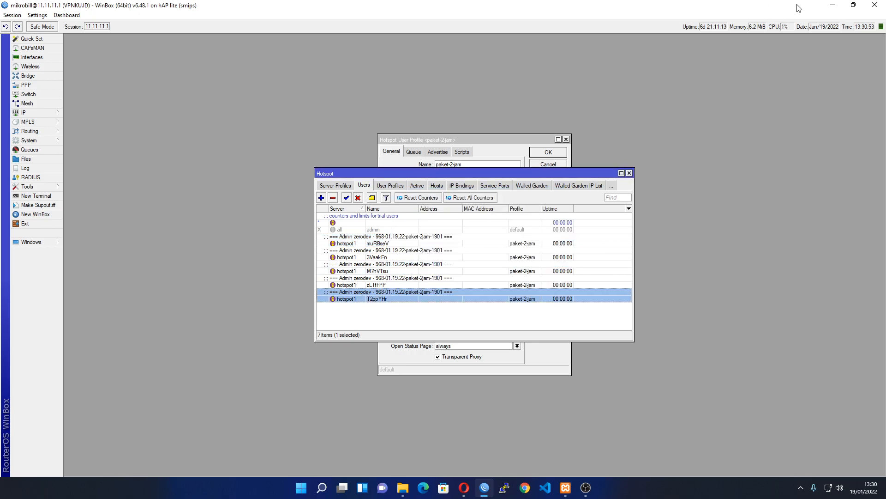
left_click(832, 5)
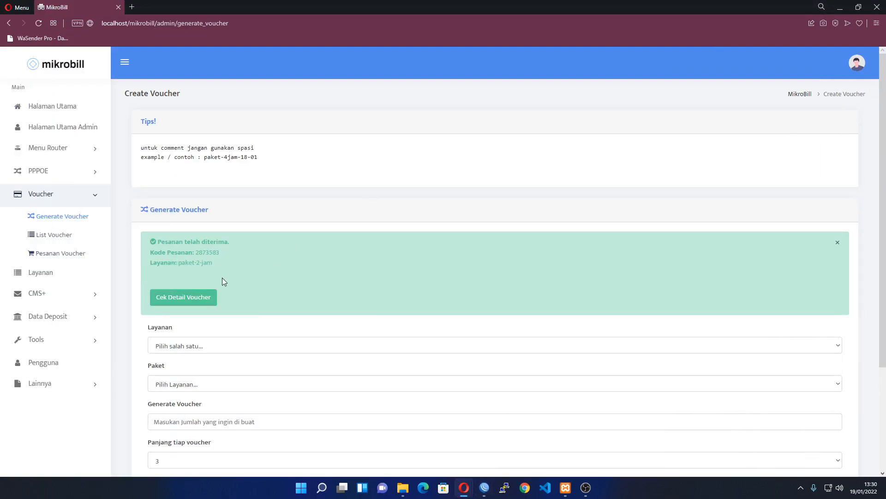
Show voucher details for batch 968-01.19.22-paket-2jam-1901: five Paid vouchers at Rp 2.000
left_click(195, 300)
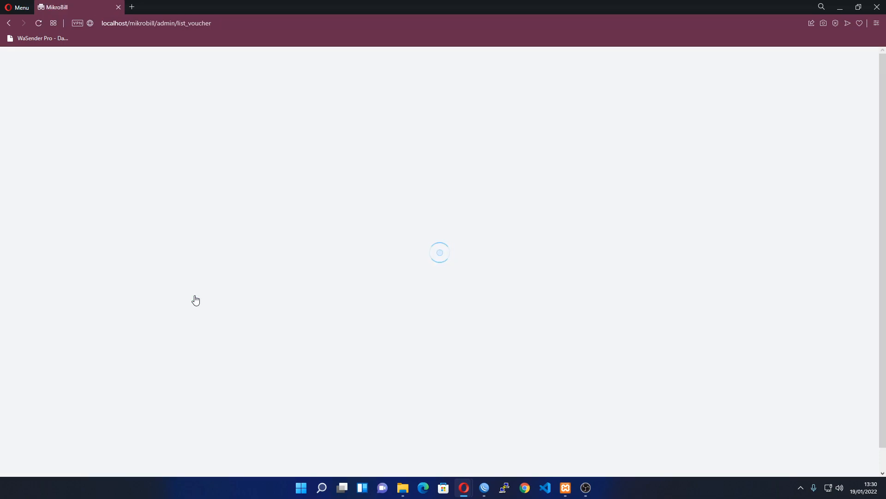
left_click(205, 155)
left_click(209, 178)
left_click(212, 152)
left_click(173, 179)
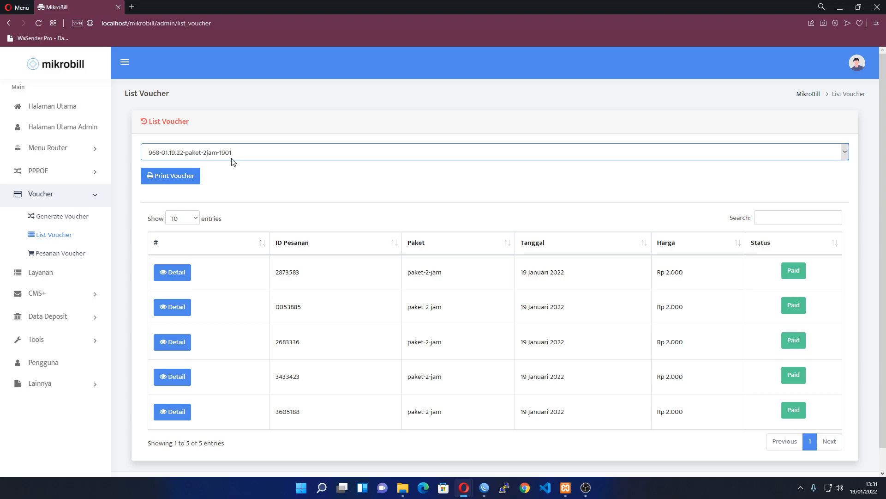
Preview the batch's printable voucher sheet, then dismiss the print dialog and close that tab
left_click(191, 176)
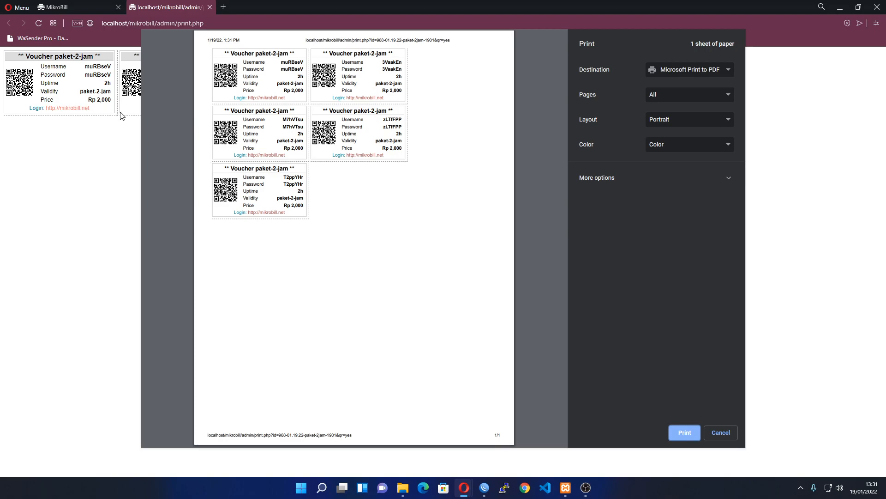
key("Escape")
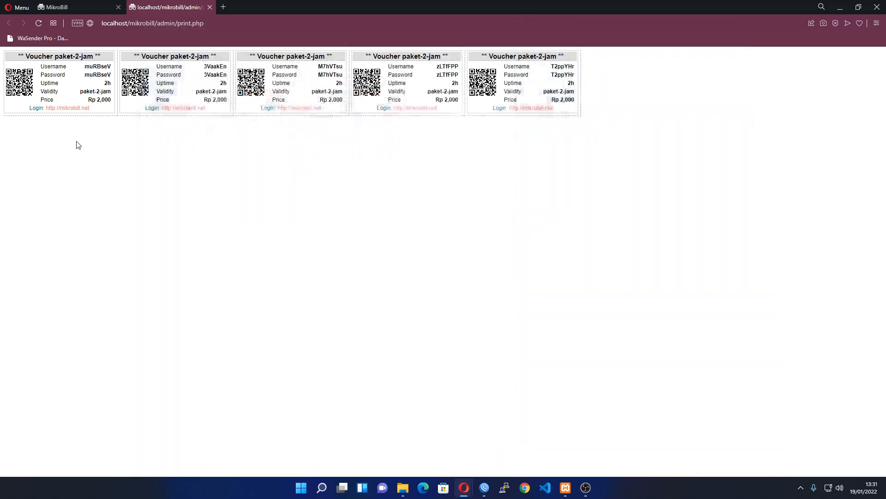
key("ctrl+w")
scroll(271, 198, "down", 1)
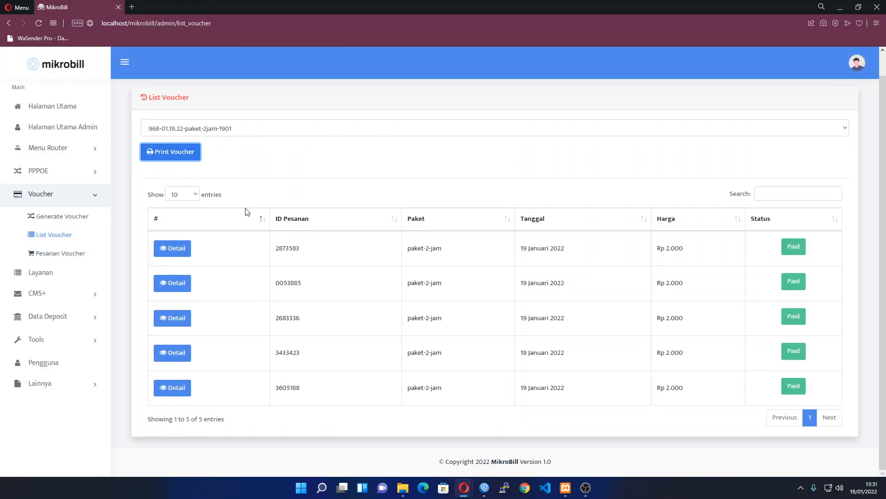
scroll(242, 217, "up", 1)
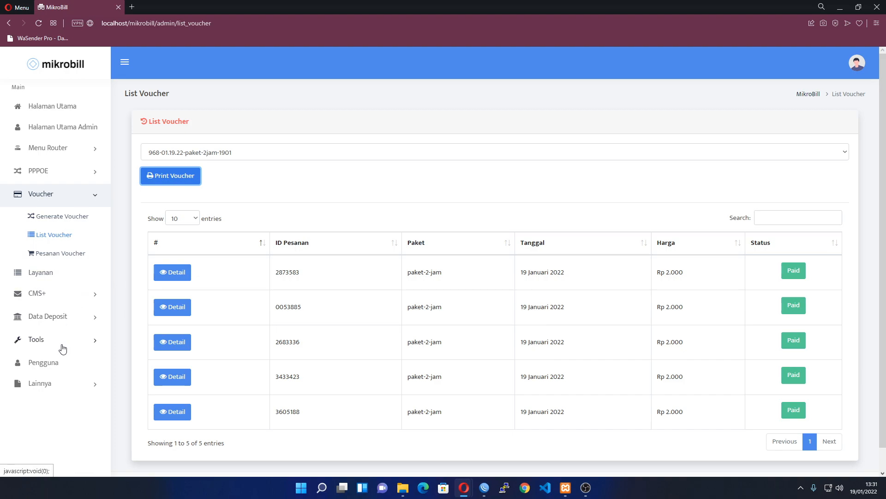
left_click(69, 195)
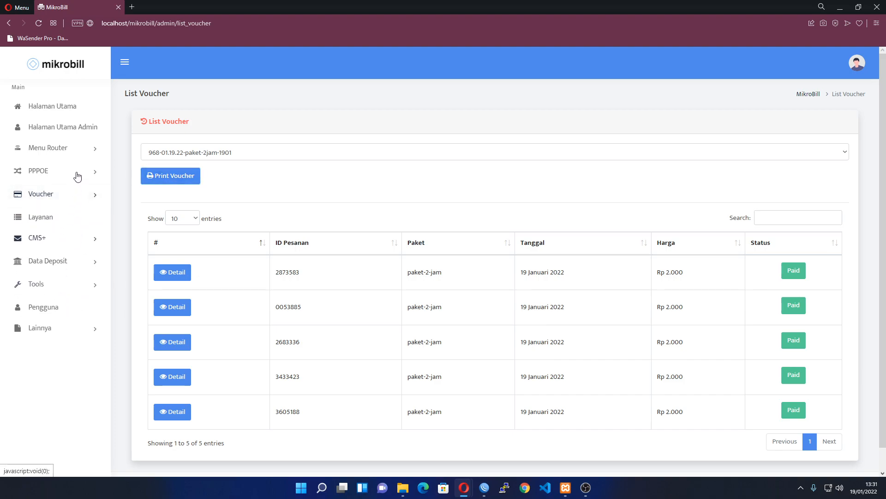
Check the Add PPP Profile form for router MR and find its remote address pool list empty
left_click(75, 148)
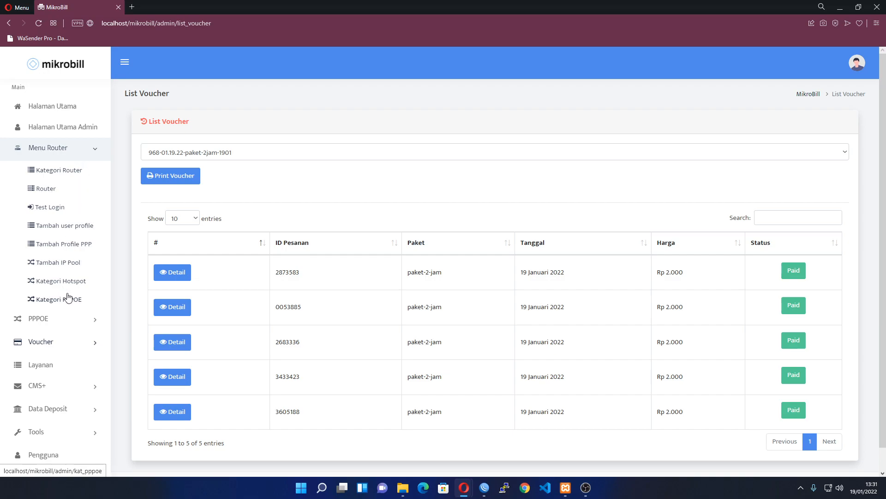
left_click(86, 245)
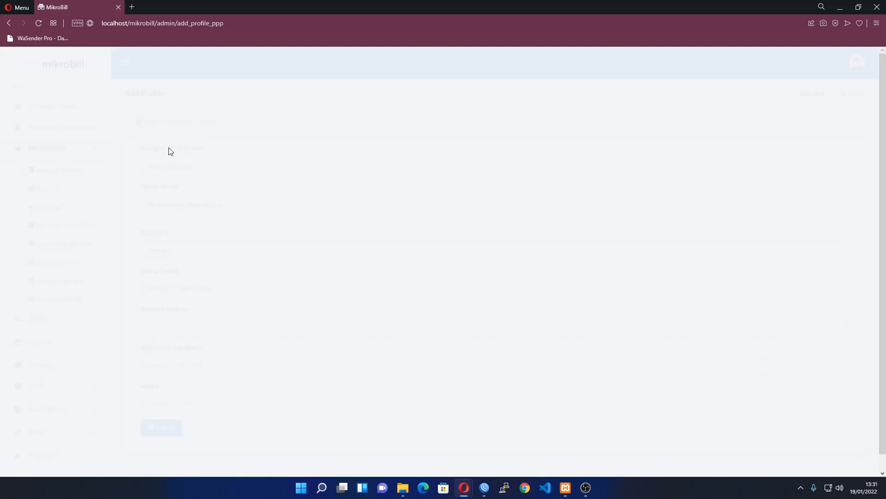
left_click(180, 165)
left_click(182, 189)
left_click(187, 328)
left_click(192, 326)
left_click(198, 322)
left_click(217, 336)
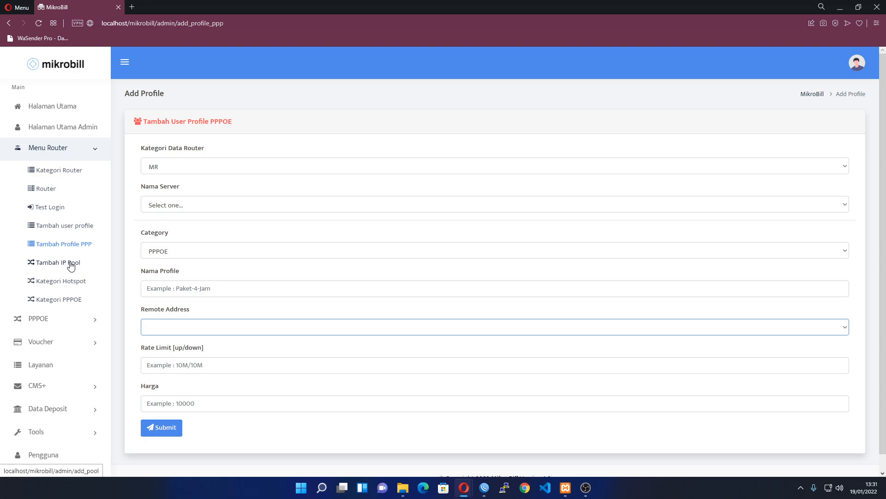
Start a new IP pool: name Pool_mikro, Service ID 1, local address 192.178.77.1, range from 192.178.77.2
left_click(71, 265)
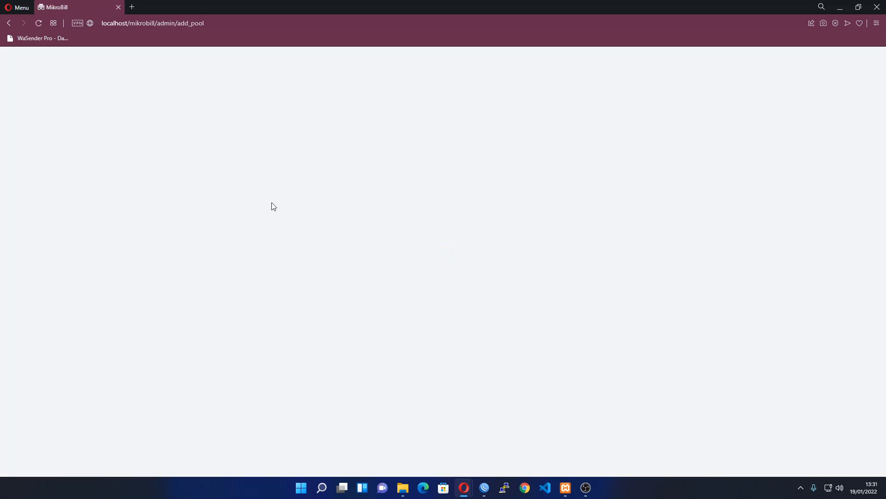
left_click(199, 159)
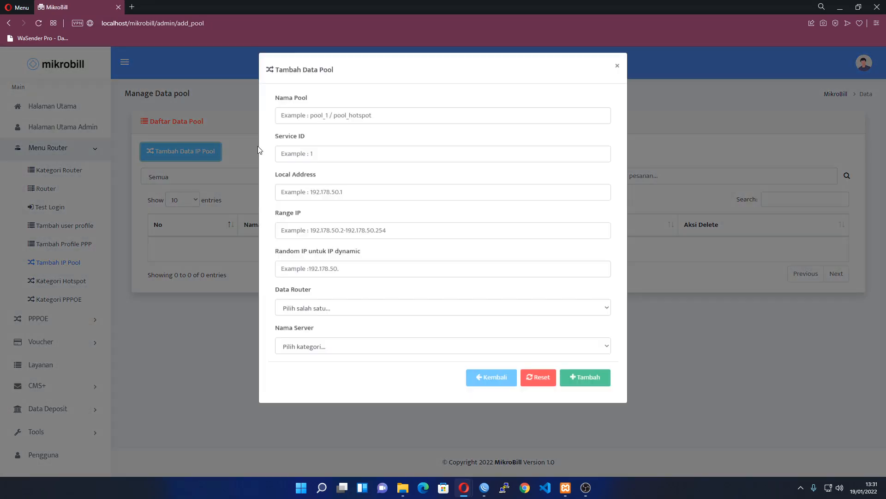
left_click(329, 124)
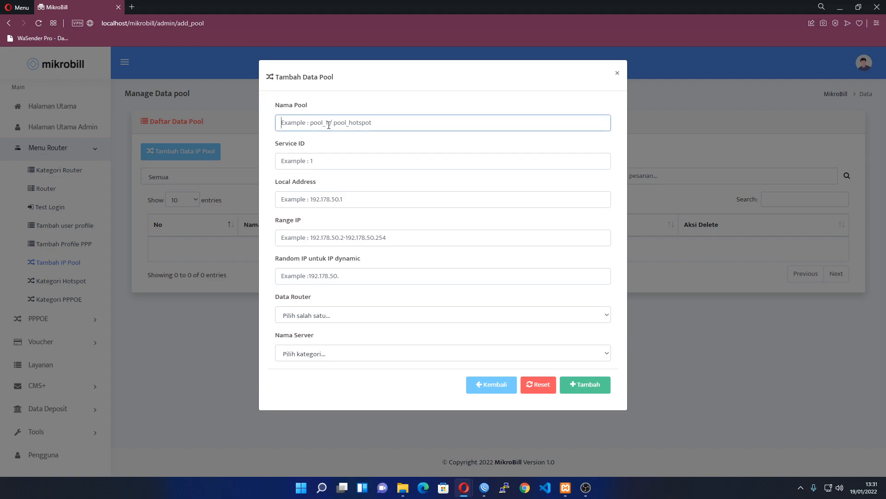
type("Pool_mikrobill")
key("Tab")
type("1")
left_click(364, 203)
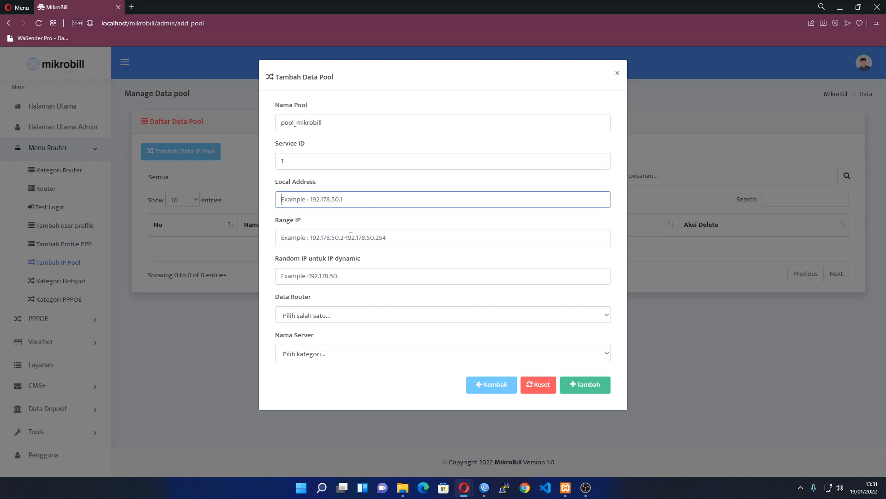
type("192.178.77.1")
left_click(350, 236)
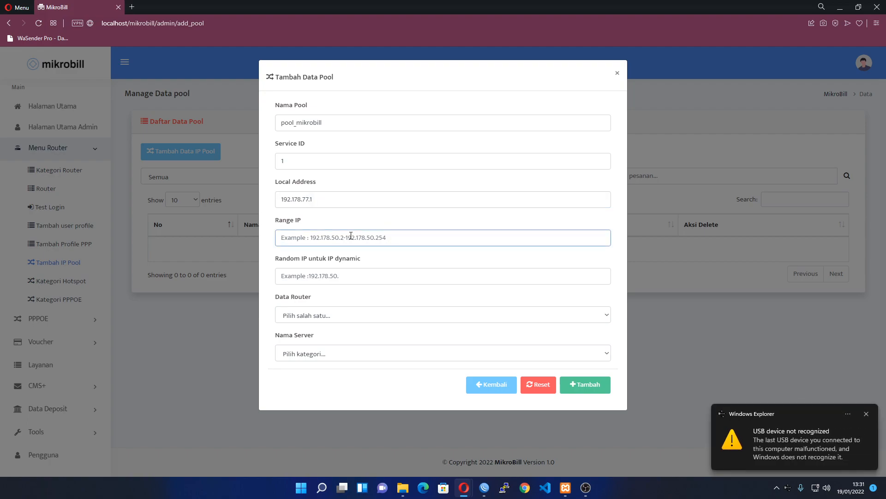
type("192.178.77.2-192.178.77.254")
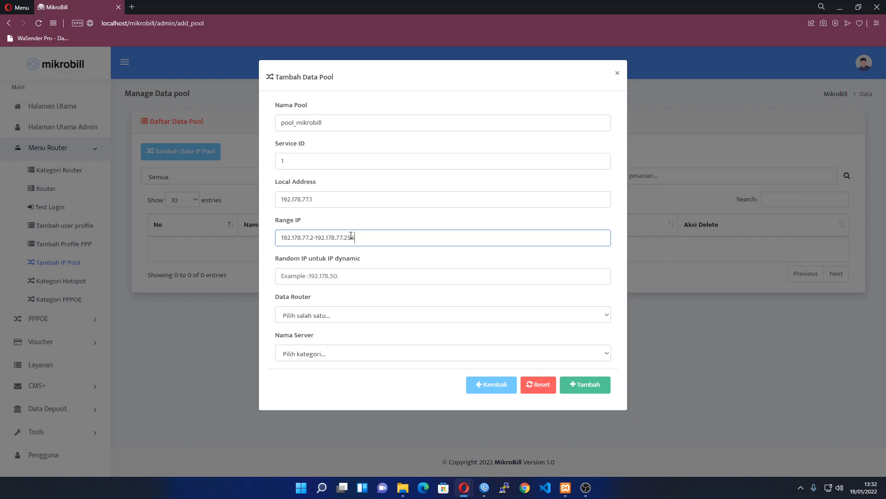
Set the random IP prefix 192.178.66, router MR and server Mikrotik Rumah, then save the pool
key("Tab")
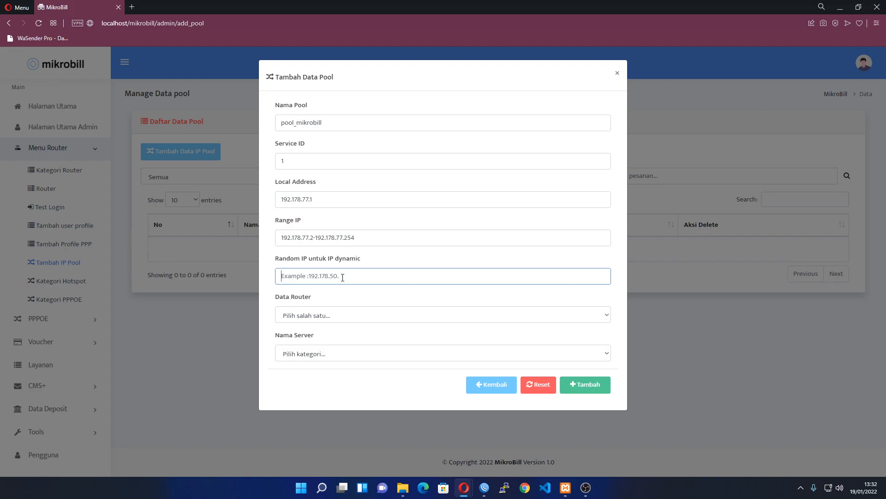
type("192.")
type("178.66")
key("Tab")
left_click(325, 318)
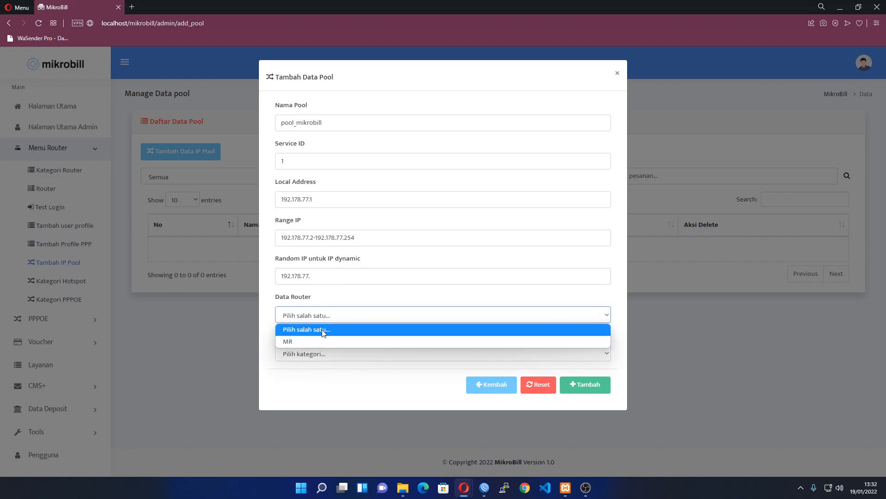
left_click(307, 341)
left_click(317, 354)
left_click(321, 381)
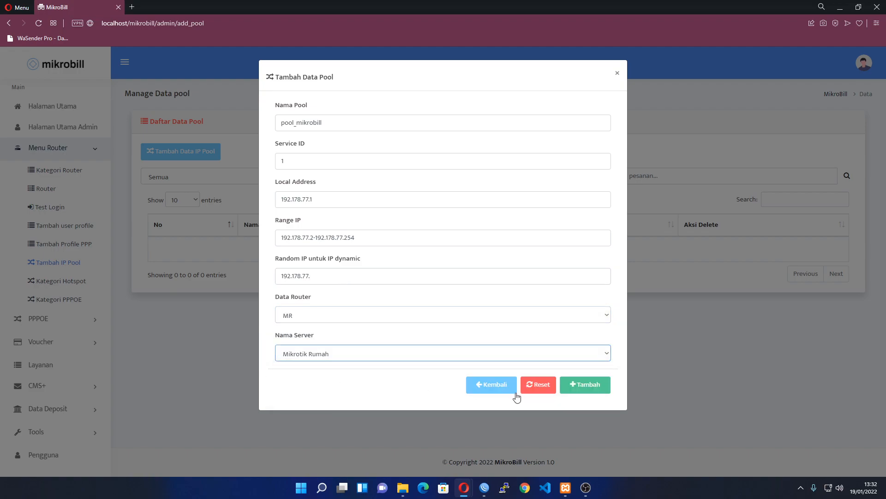
left_click(599, 385)
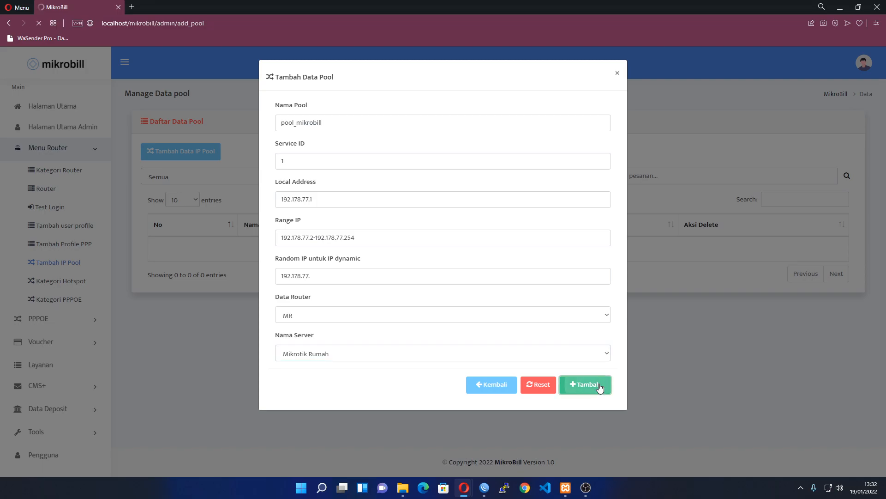
Inspect pool_mikrobill in WinBox's IP > Pool list, then return to the MikroBill pool list
left_click(484, 488)
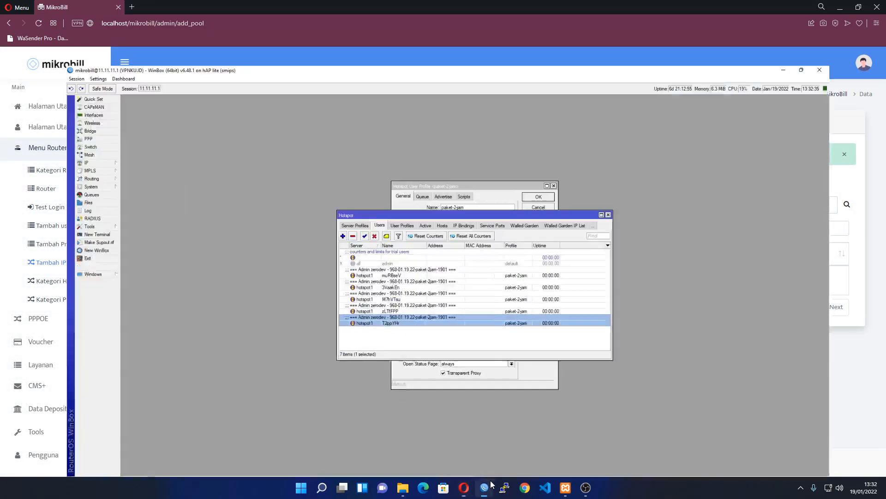
left_click(37, 112)
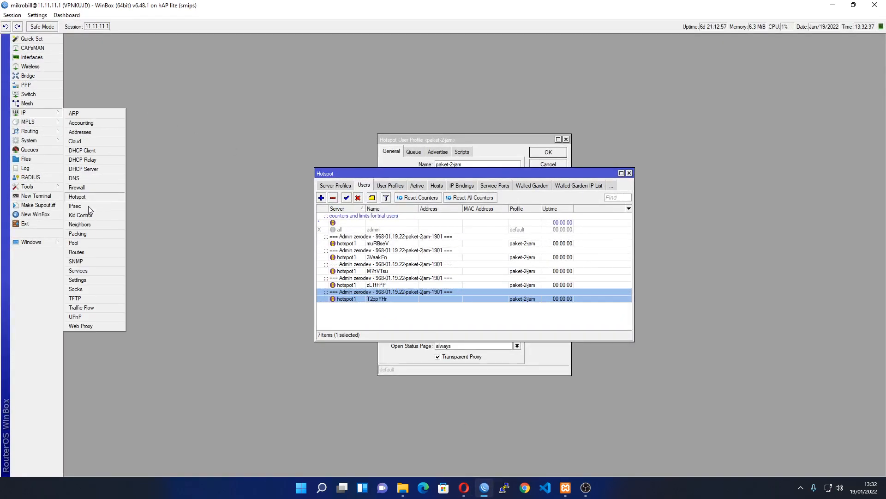
left_click(89, 242)
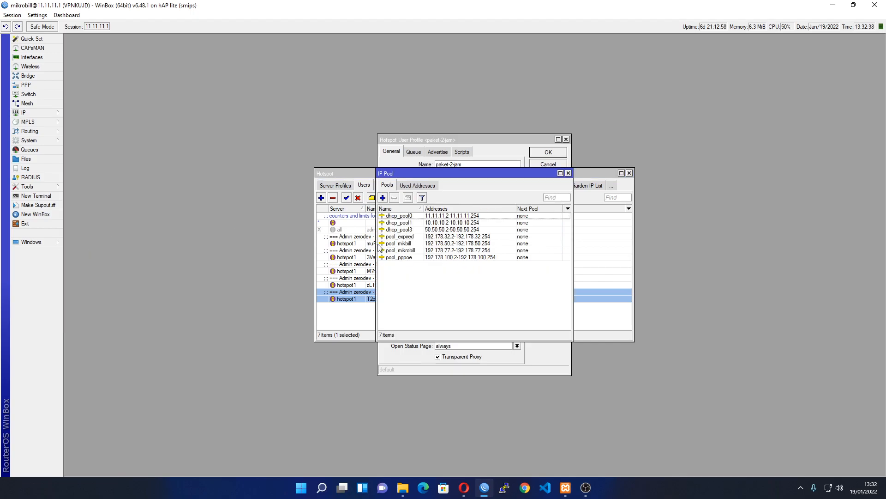
double_click(417, 251)
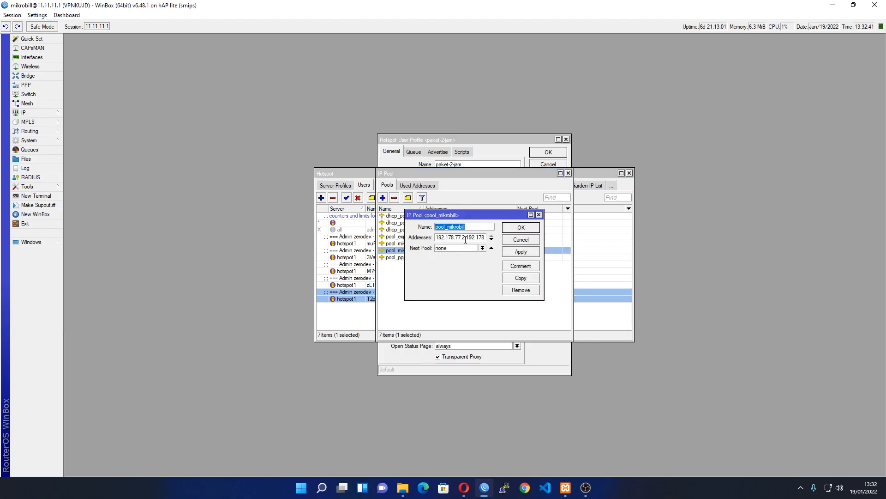
left_click(833, 5)
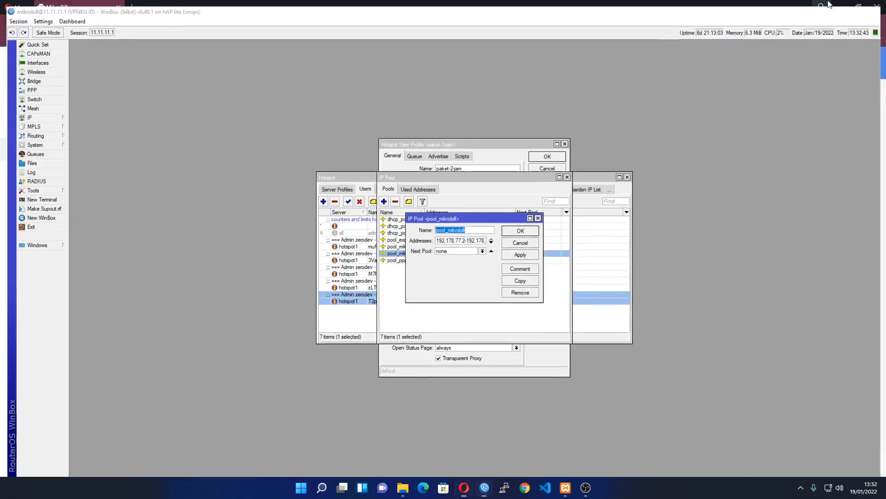
scroll(60, 278, "down", 2)
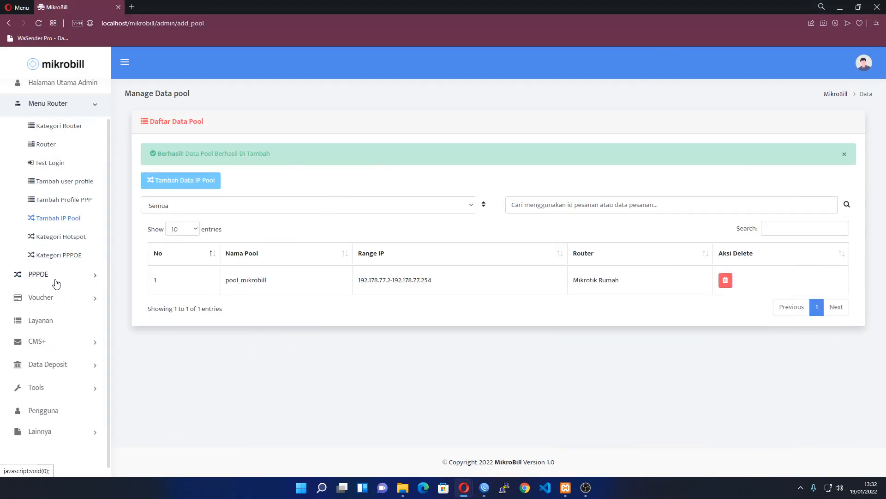
Begin a new PPP profile for router MR on server Mikrotik Rumah with category PPPOE
left_click(94, 275)
left_click(69, 148)
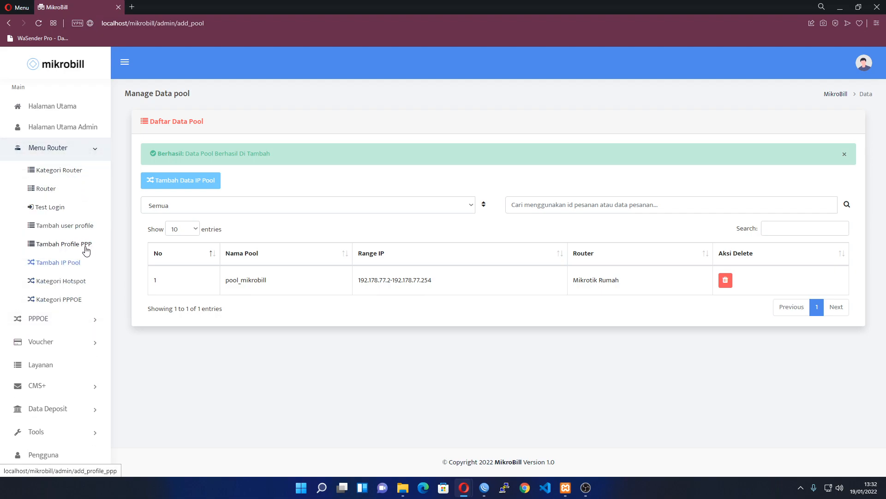
left_click(79, 244)
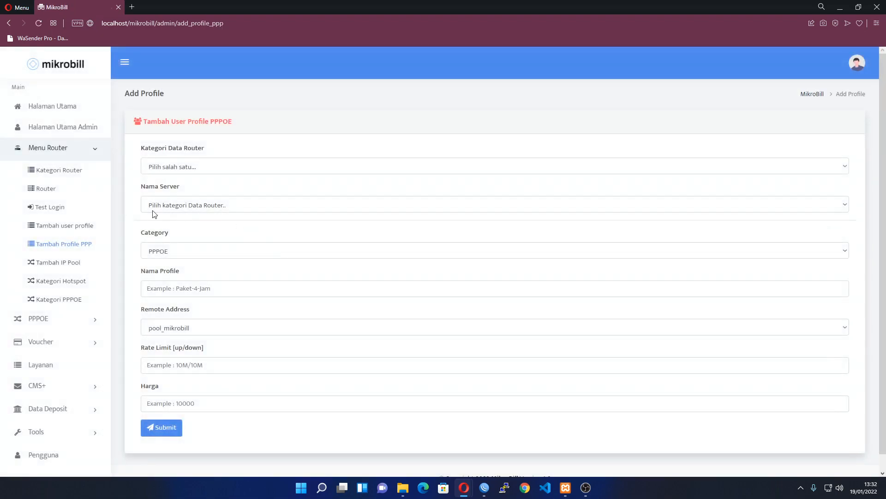
left_click(173, 168)
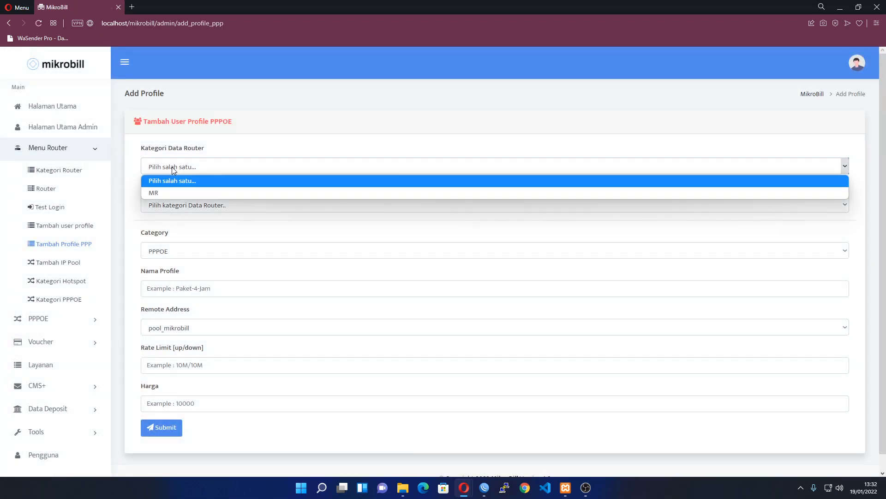
left_click(189, 192)
left_click(194, 205)
left_click(199, 230)
left_click(206, 252)
left_click(205, 265)
Name the profile paket-family1mbps
left_click(210, 288)
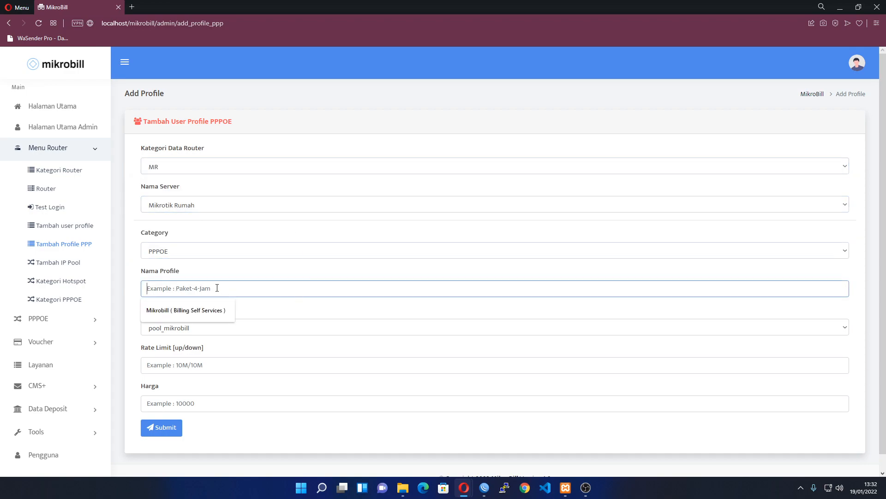
type("pa")
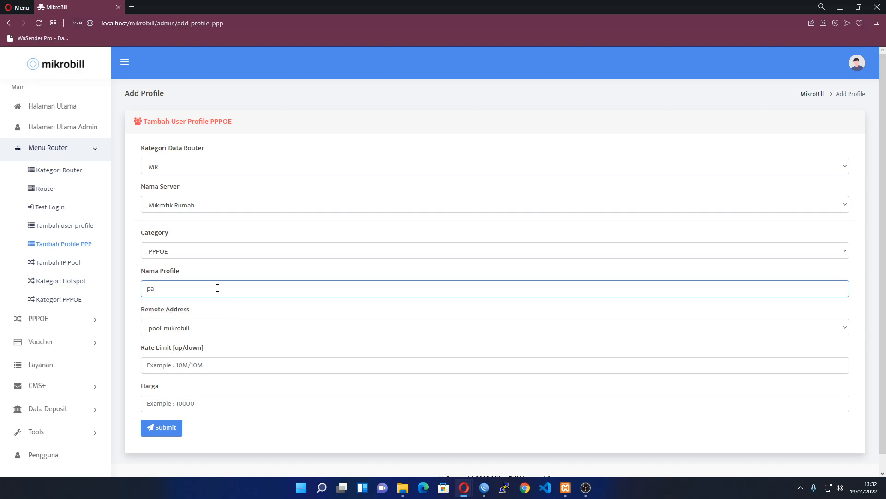
type("ket-family1mbps")
key("Tab")
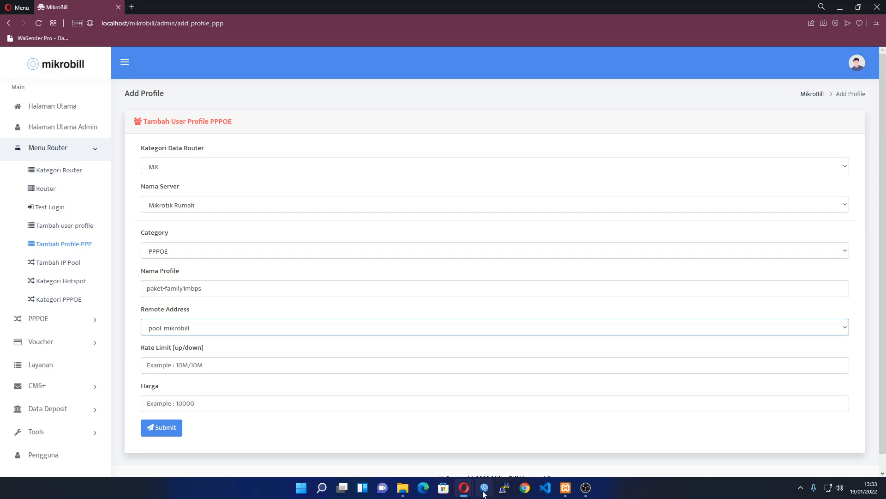
Review the router's existing PPP profiles such as paket-10mbps in WinBox, widening the Name column
left_click(485, 487)
left_click(26, 85)
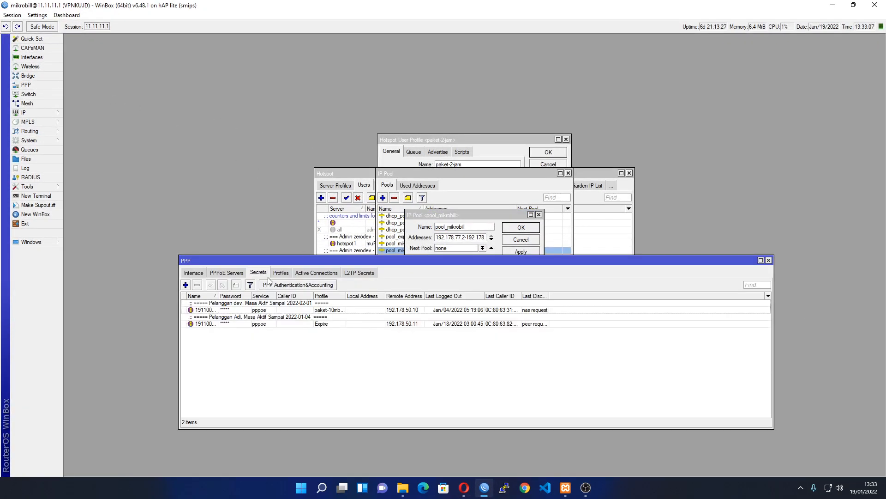
left_click(281, 272)
left_click(240, 324)
left_click_drag(228, 296, 274, 295)
left_click(835, 4)
Enter the profile's rate limit and price 100000, then submit it
scroll(237, 358, "down", 1)
left_click(234, 350)
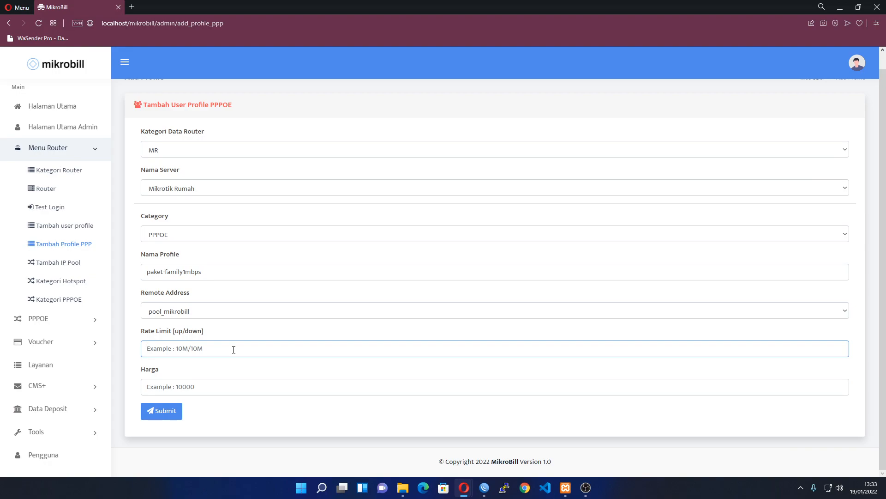
type("5")
left_click(207, 387)
type("100")
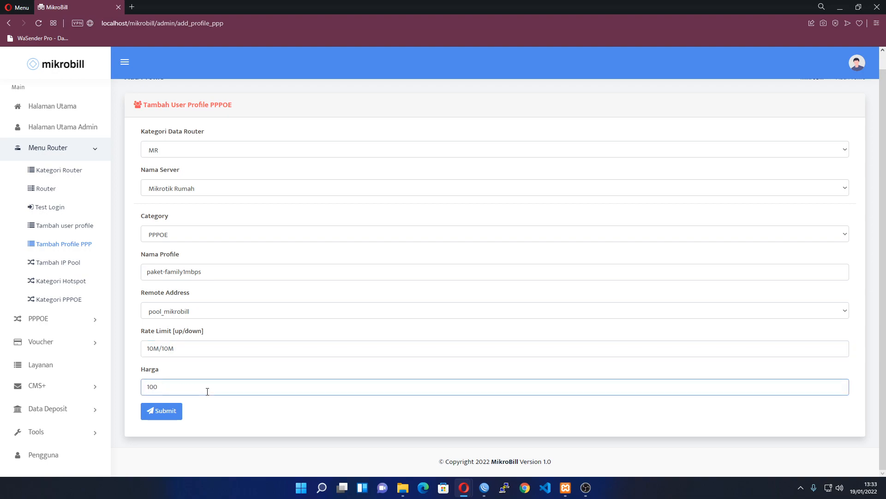
type("000")
left_click(177, 415)
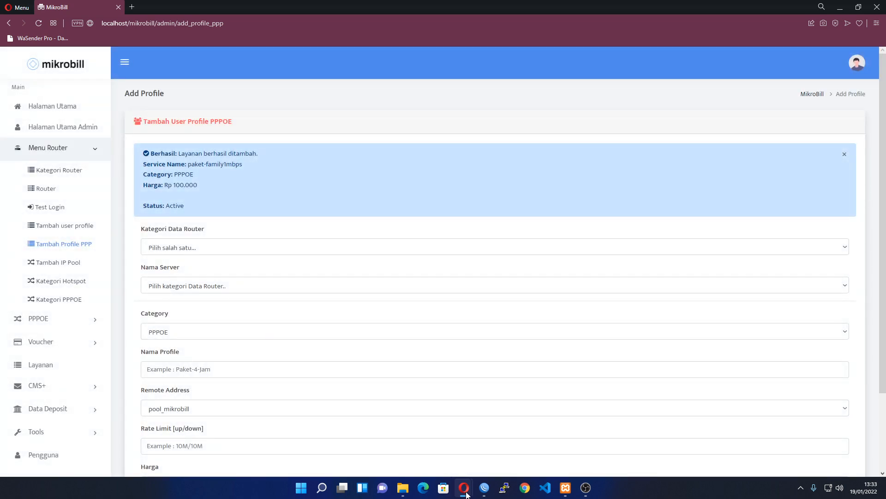
left_click(482, 491)
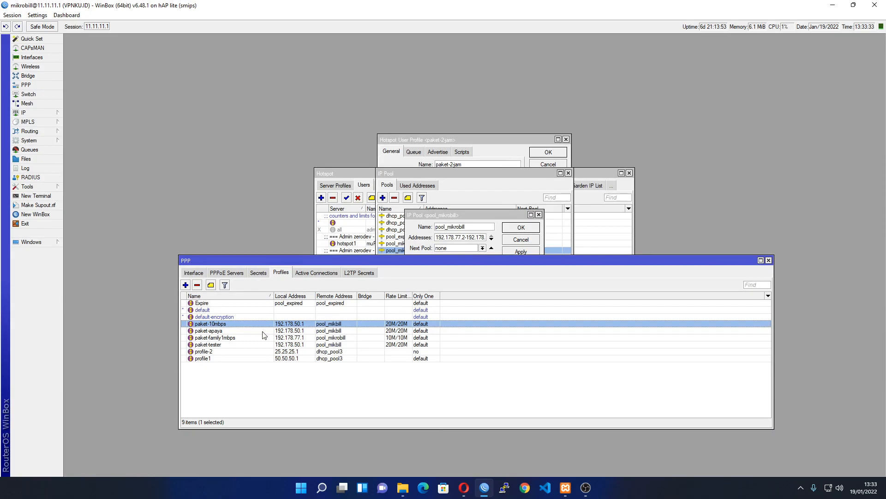
Inspect paket-family1mbps in WinBox to confirm local address 192.178.77.1 and pool_mikrobill
double_click(238, 340)
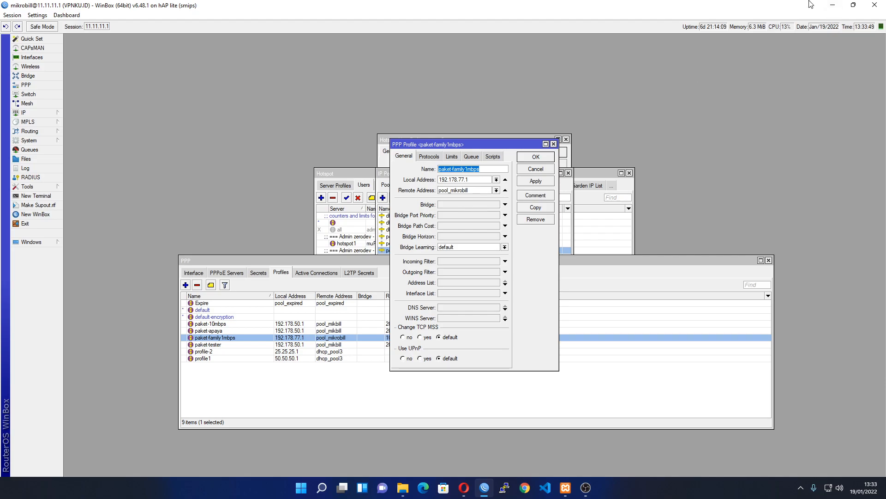
scroll(131, 279, "down", 3)
Open a new PPPoE customer form with service PPPOE and package paket-family1mbps
scroll(43, 325, "down", 1)
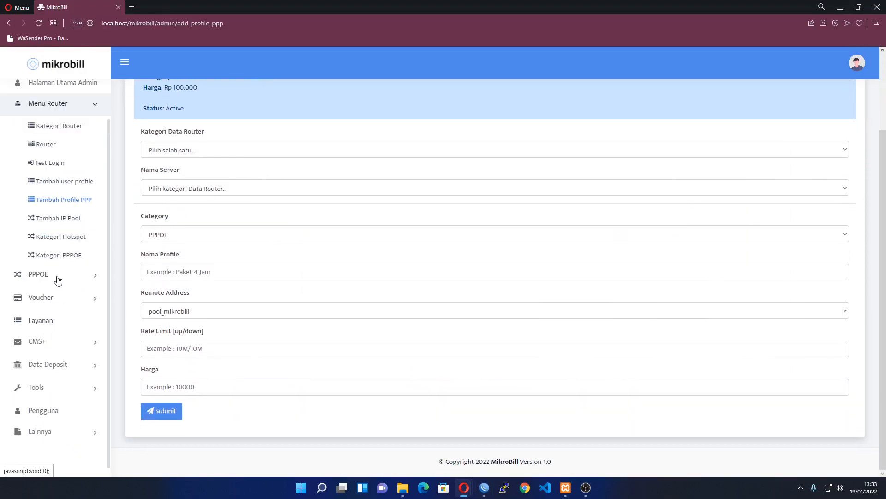
left_click(76, 276)
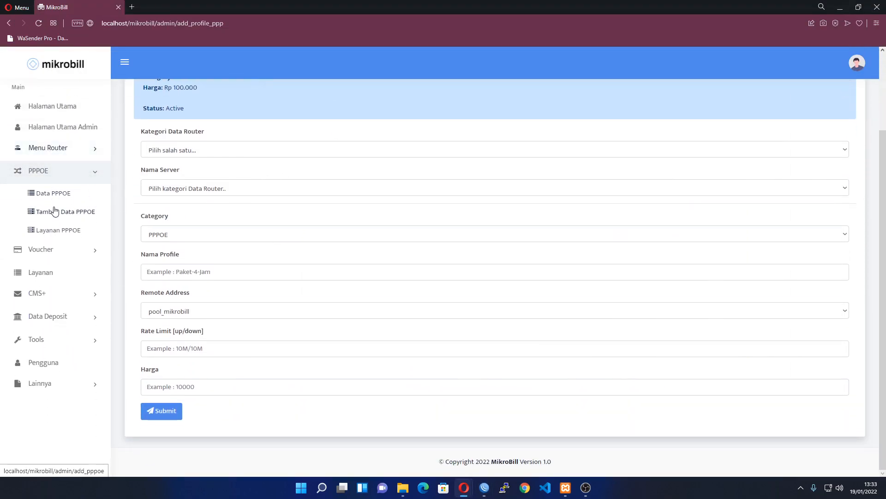
left_click(63, 215)
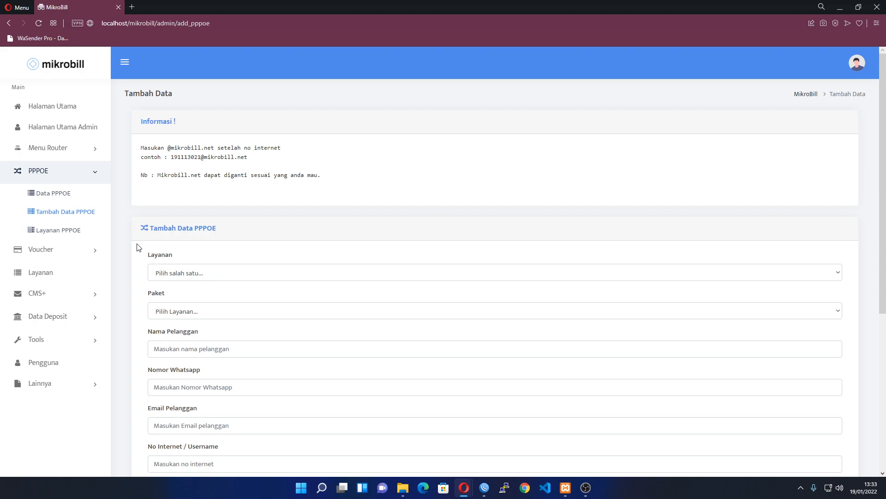
scroll(139, 248, "down", 4)
scroll(138, 248, "up", 2)
left_click(191, 181)
left_click(191, 207)
left_click(193, 219)
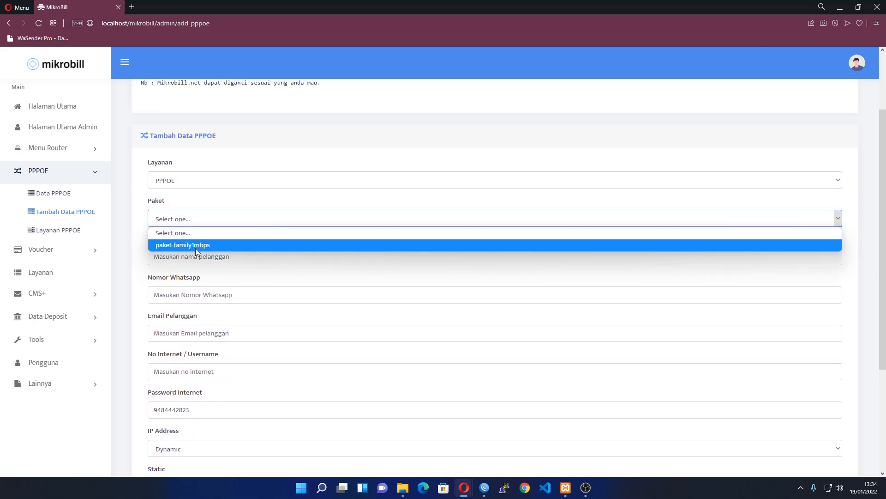
left_click(196, 246)
Enter the customer's full name and WhatsApp number, correcting a mistyped number
left_click(196, 257)
type("ADI")
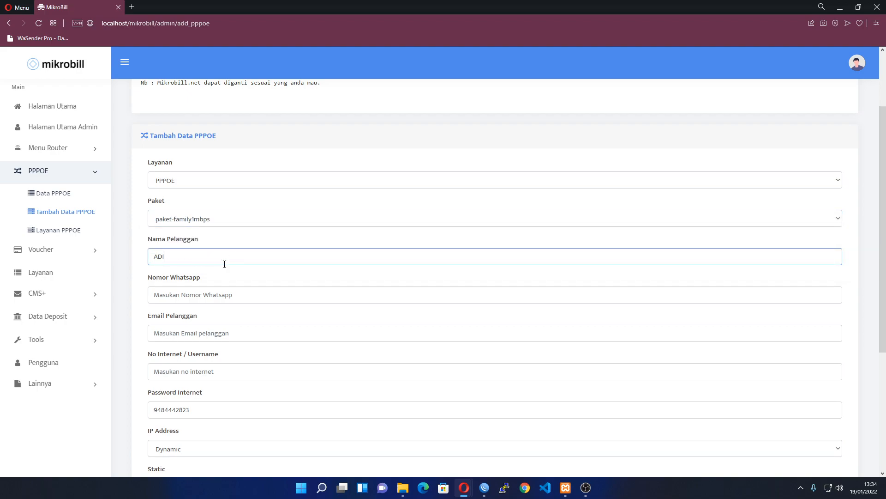
key("ctrl+a")
key("Tab")
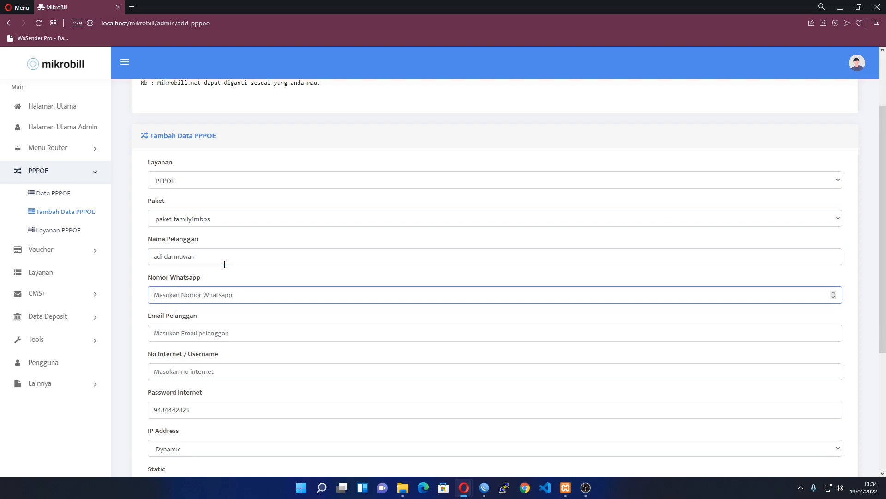
key("ctrl+a")
key("BackSpace")
Fill in the customer's e-mail address from the browser's suggestion
scroll(225, 264, "down", 2)
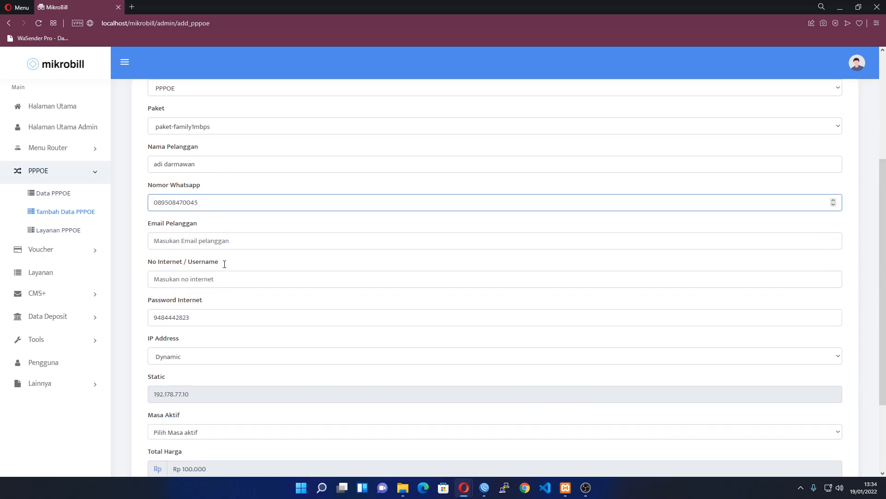
left_click(206, 247)
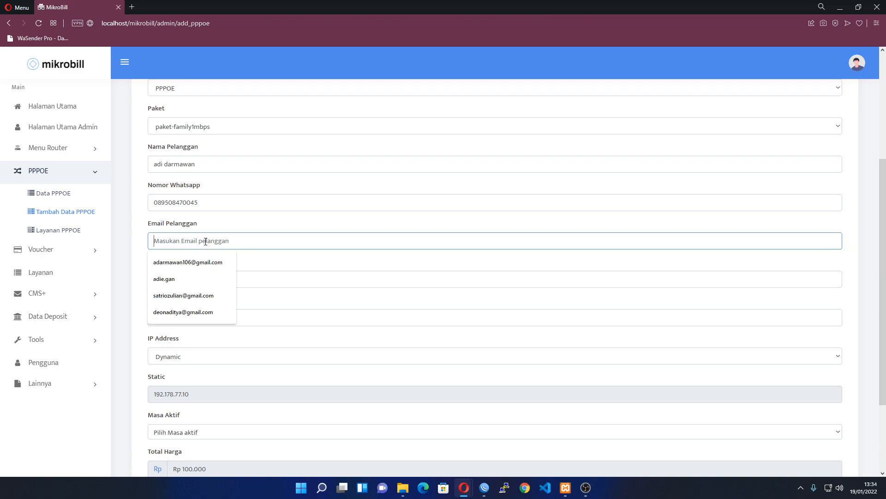
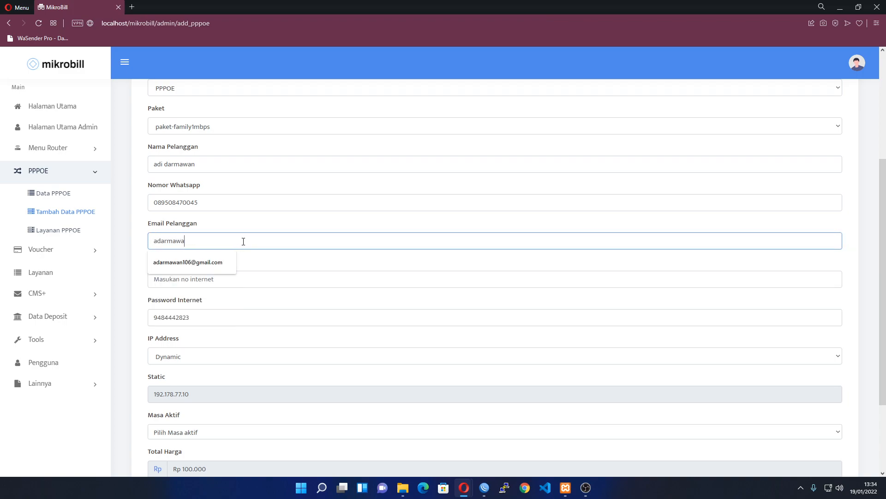
key("Down")
key("Return")
key("Tab")
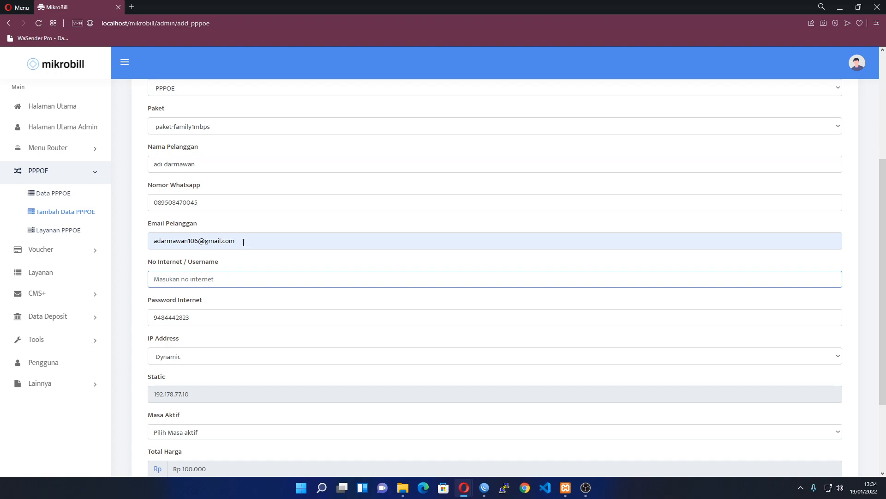
Fill the internet username using the hint's example format with the customer's own number
scroll(224, 276, "up", 2)
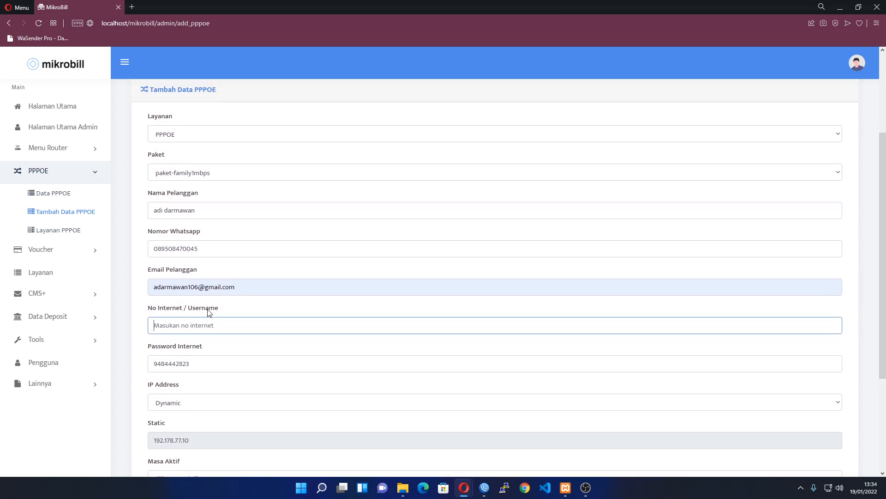
scroll(196, 366, "down", 2)
left_click(197, 283)
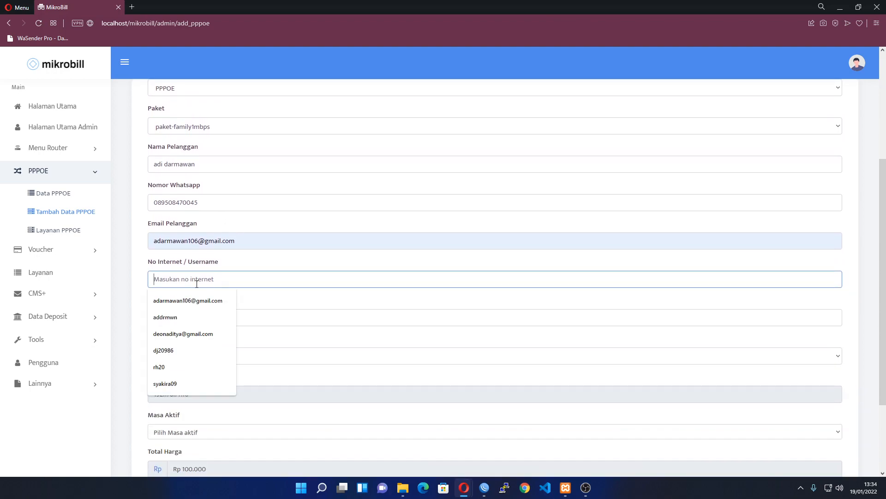
scroll(287, 282, "up", 3)
double_click(177, 111)
left_click_drag(177, 113, 263, 113)
scroll(186, 275, "down", 5)
left_click(181, 167)
key("ctrl+v")
double_click(182, 169)
key("BackSpace")
type("191110212345")
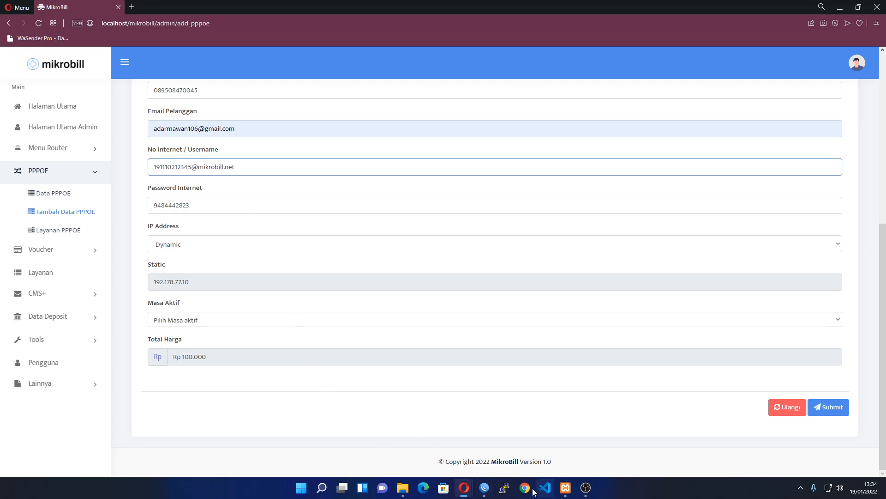
Widen the Name and Password columns in WinBox's PPP Secrets list to read full usernames
left_click(485, 486)
left_click(259, 273)
left_click(258, 273)
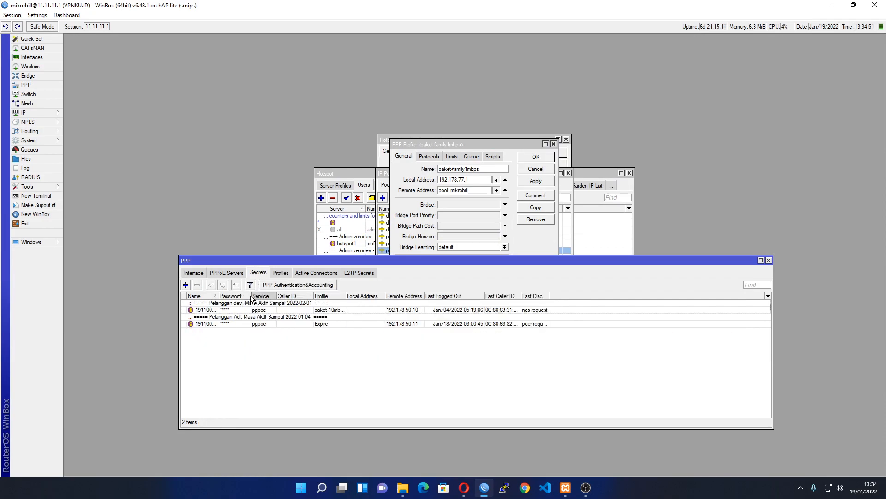
left_click_drag(251, 296, 336, 295)
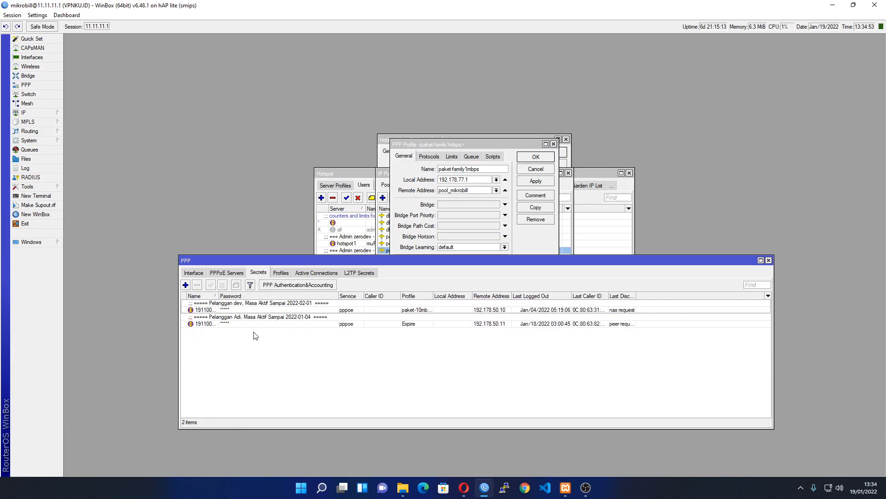
left_click_drag(217, 296, 293, 296)
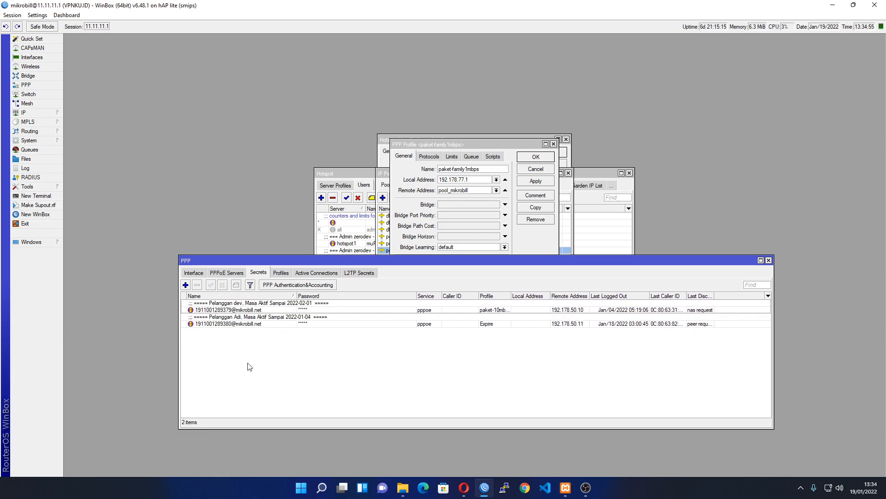
key("alt+Tab")
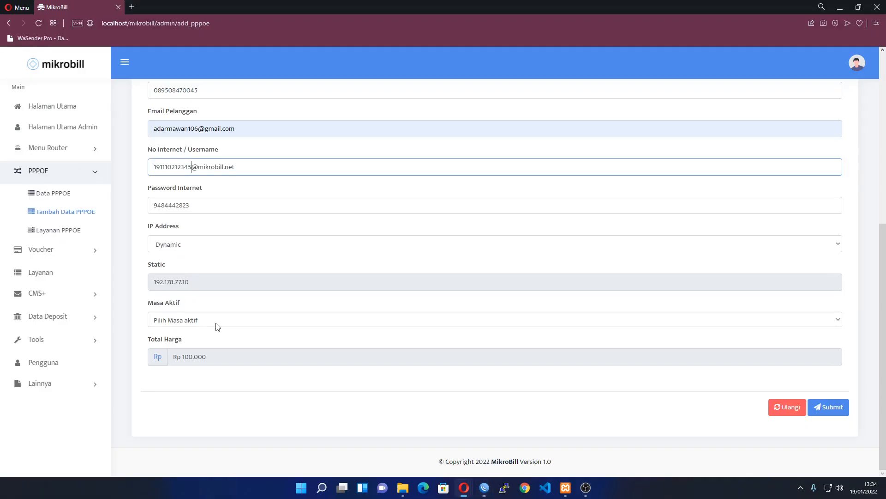
Toggle the IP address type between Static and Dynamic to compare the options
left_click(193, 244)
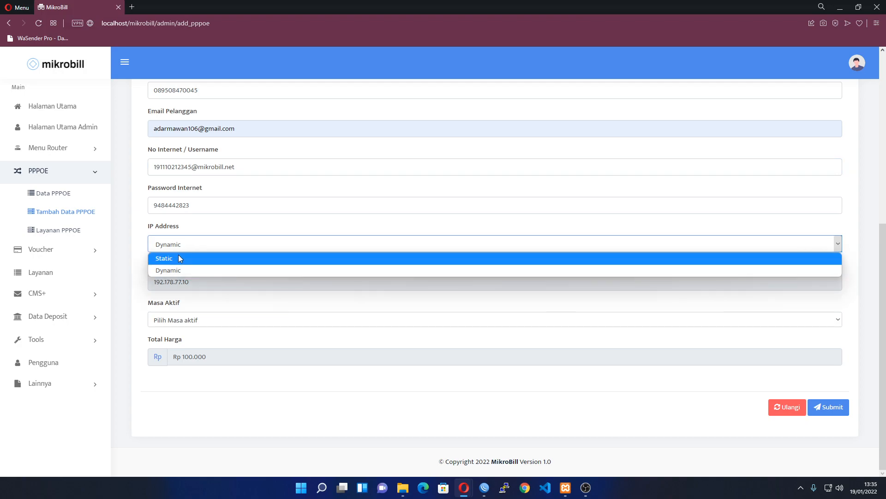
left_click(179, 258)
left_click(181, 245)
left_click(185, 270)
left_click(187, 247)
left_click(186, 271)
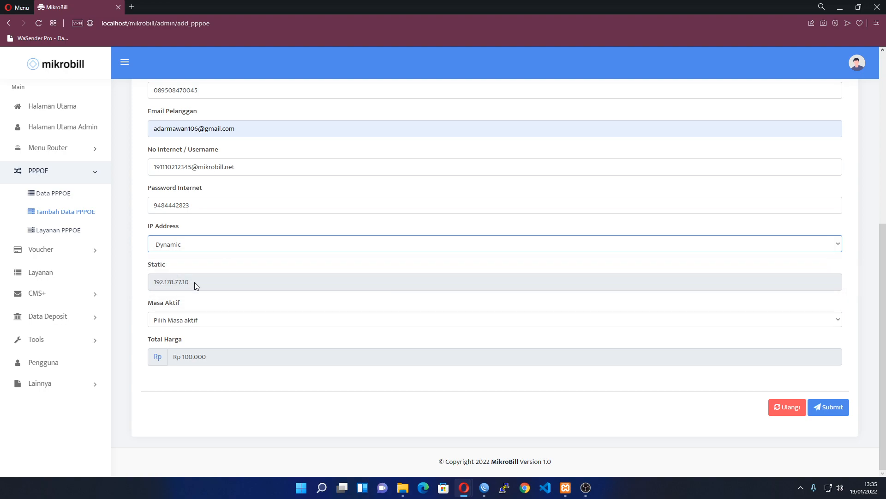
Set the IP address type to Static with 192.178.77.10 as the address
mouse_move(247, 286)
left_mouse_down()
mouse_move(153, 290)
mouse_move(123, 273)
mouse_move(251, 278)
left_mouse_up()
left_click(175, 246)
left_click(176, 260)
left_click(198, 281)
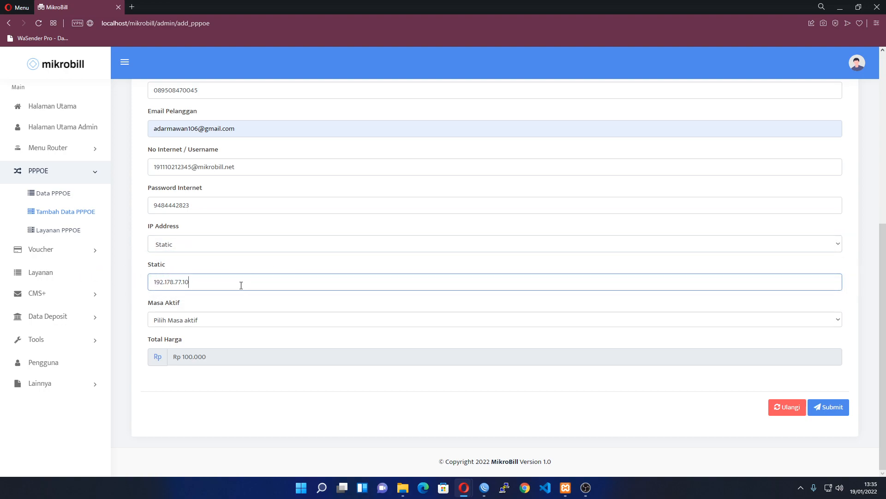
double_click(198, 281)
left_click(172, 246)
left_click(173, 248)
double_click(197, 282)
Compare the static IP against WinBox's IP settings and edit its last digits
key("alt+Tab")
left_click(25, 112)
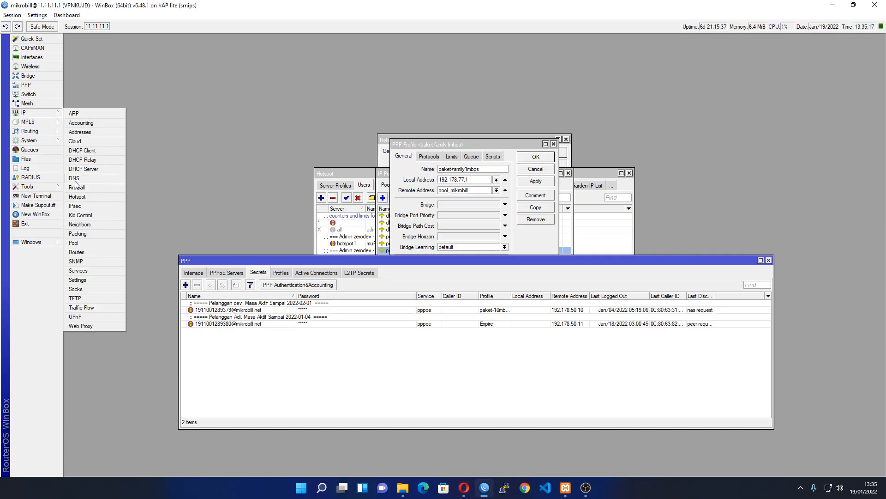
key("alt+Tab")
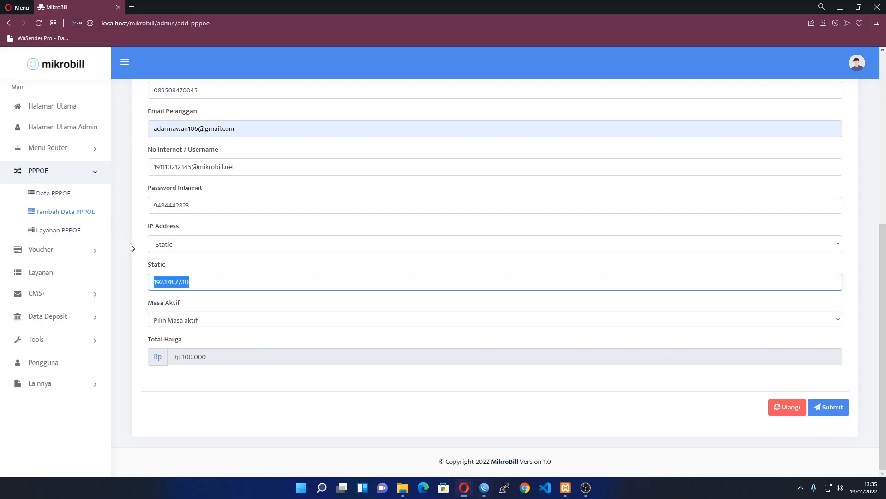
key("alt+Tab")
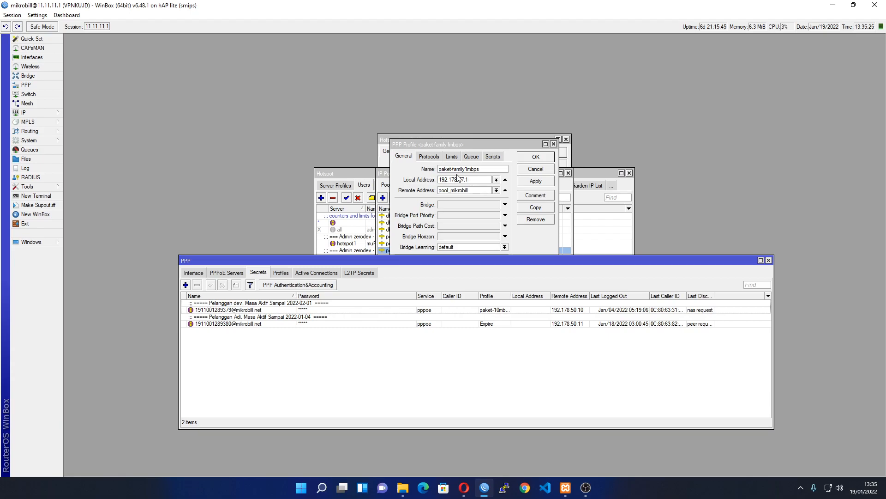
key("alt+Tab")
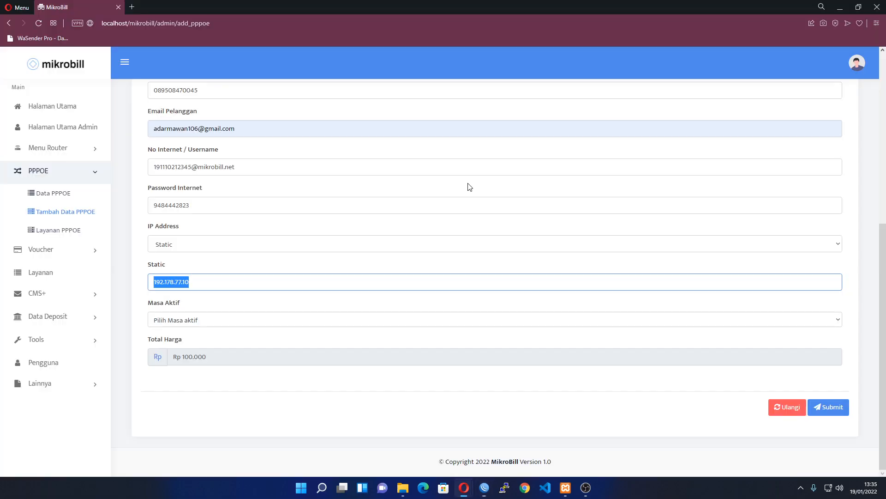
left_click(235, 283)
key("BackSpace")
key("BackSpace")
Review the router's PPP profiles and secrets in WinBox, then return to the form
key("alt+Tab")
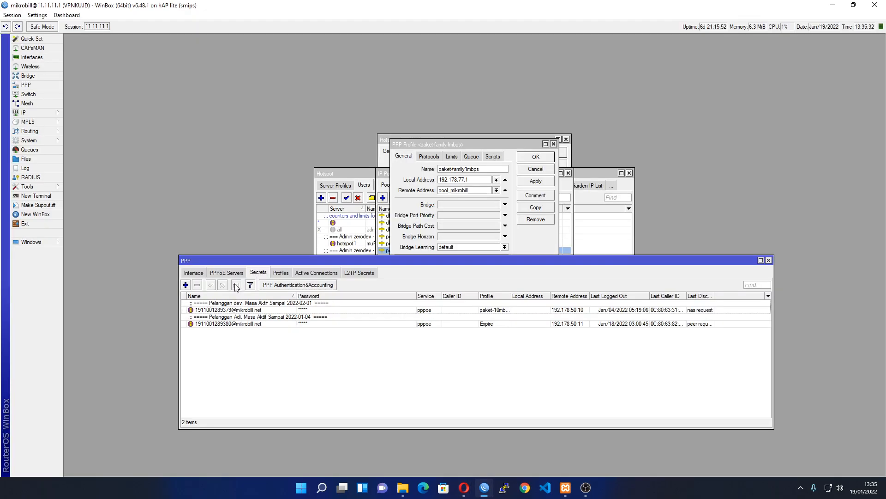
left_click(280, 273)
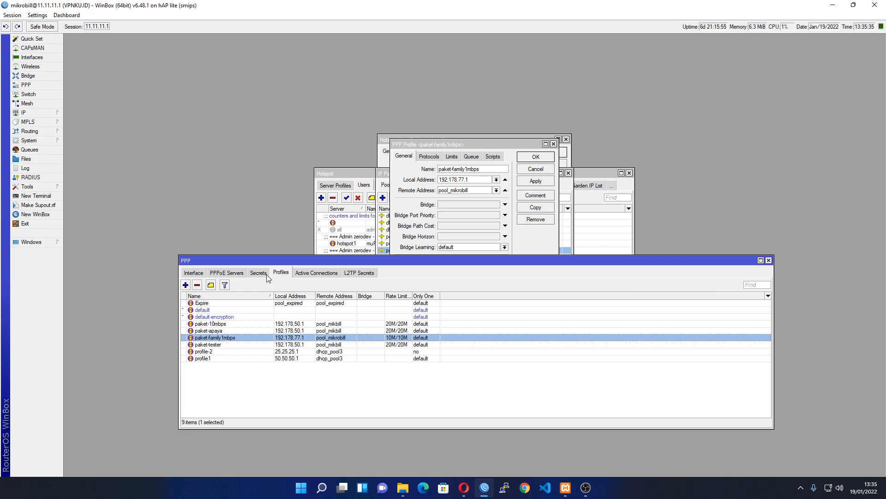
left_click(310, 397)
left_click(267, 275)
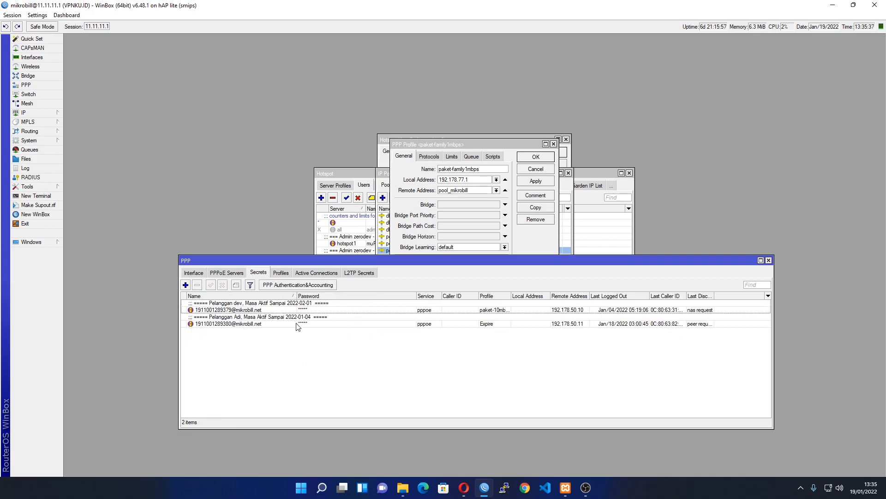
key("alt+Tab")
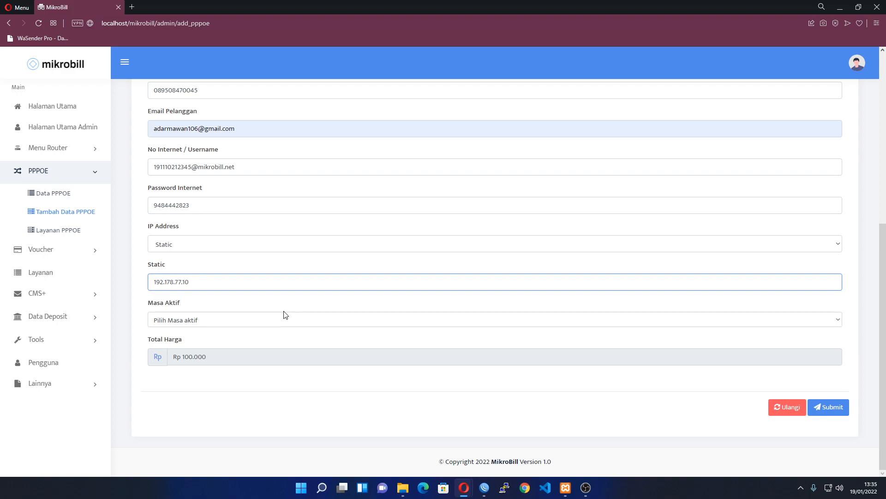
Change Masa Aktif from 1 Bulan to 1 Hari and submit the new PPPoE customer order
left_click(204, 320)
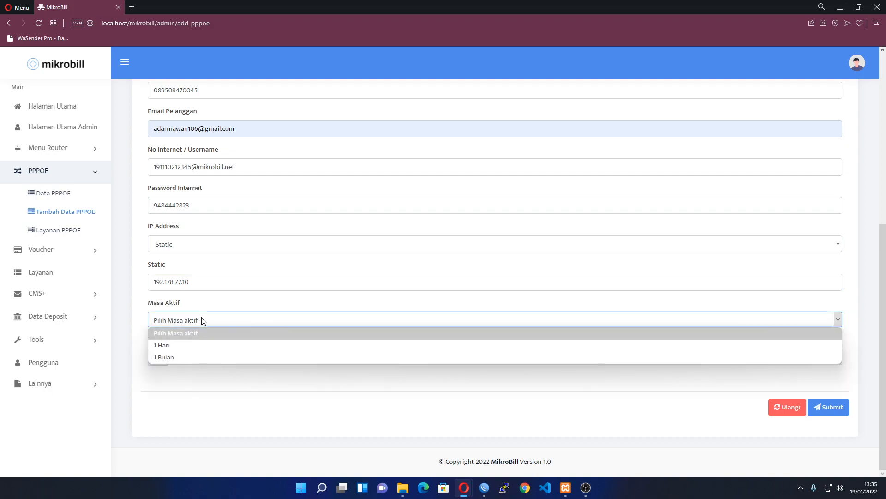
left_click(164, 357)
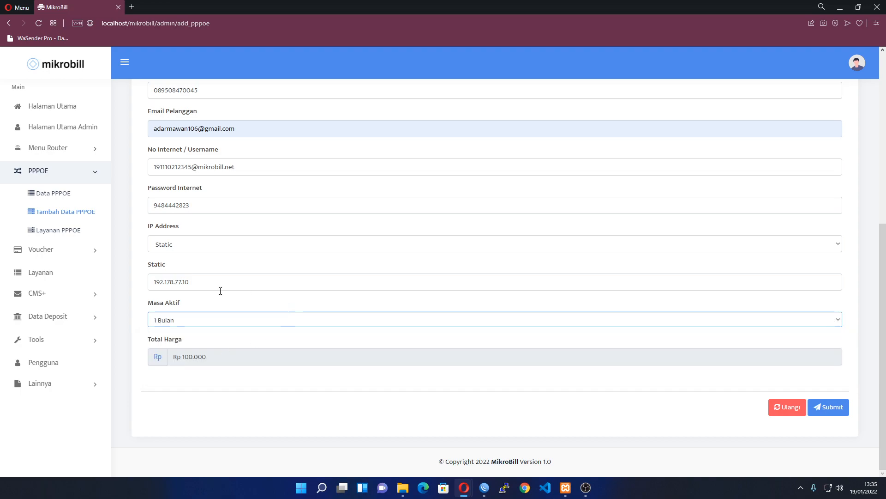
left_click(181, 322)
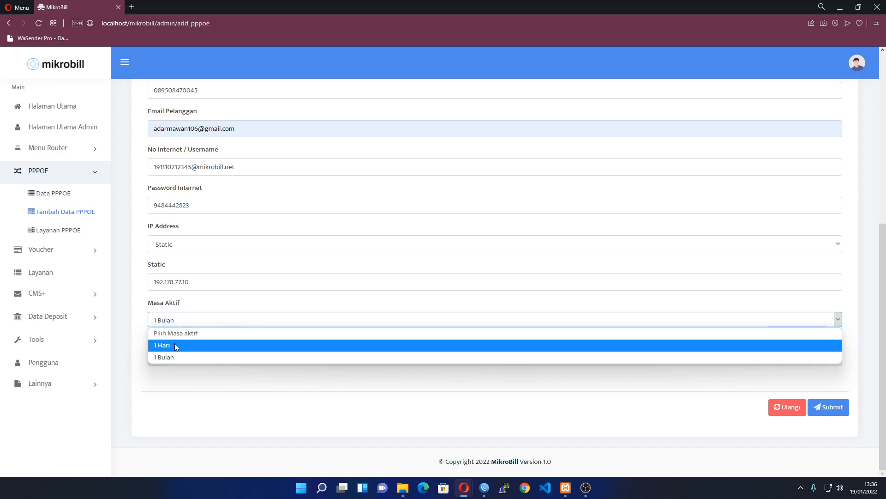
left_click(174, 345)
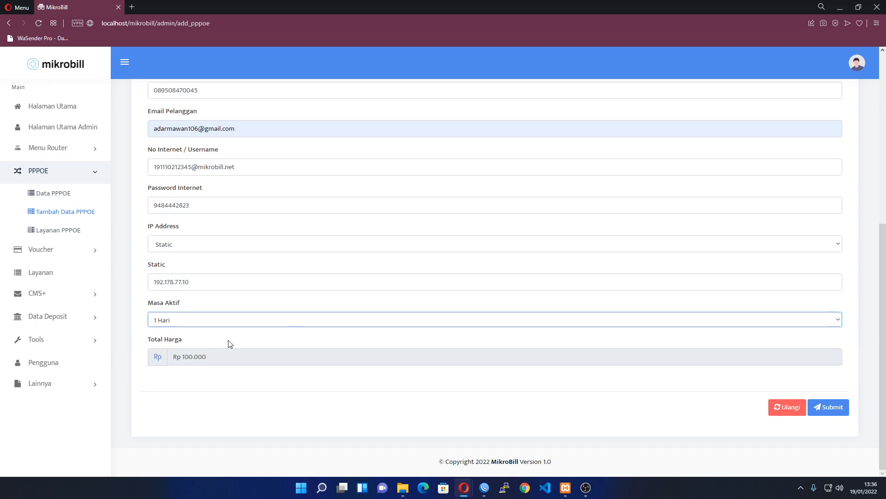
left_click(841, 409)
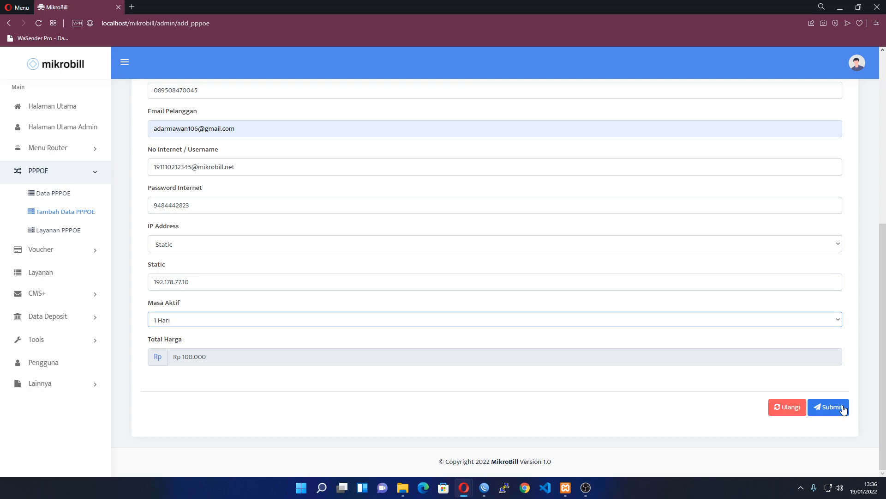
scroll(246, 247, "down", 3)
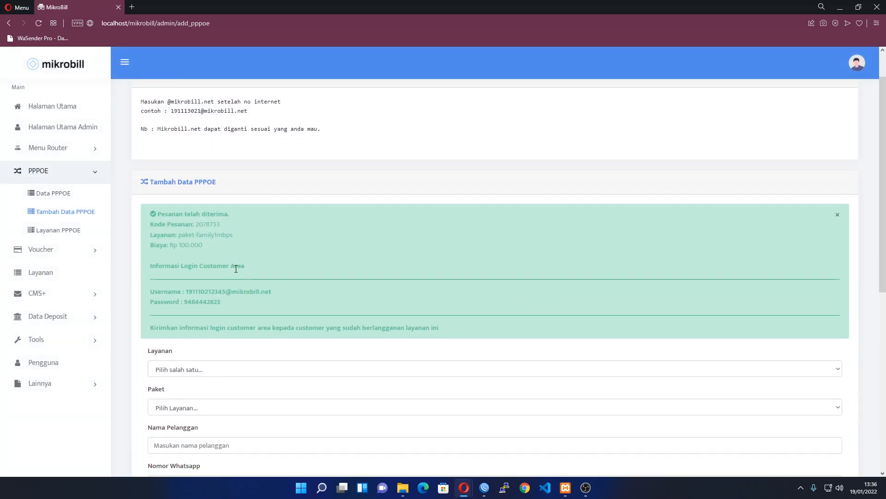
scroll(242, 249, "up", 3)
scroll(231, 240, "down", 3)
scroll(139, 180, "up", 1)
left_click_drag(138, 168, 477, 280)
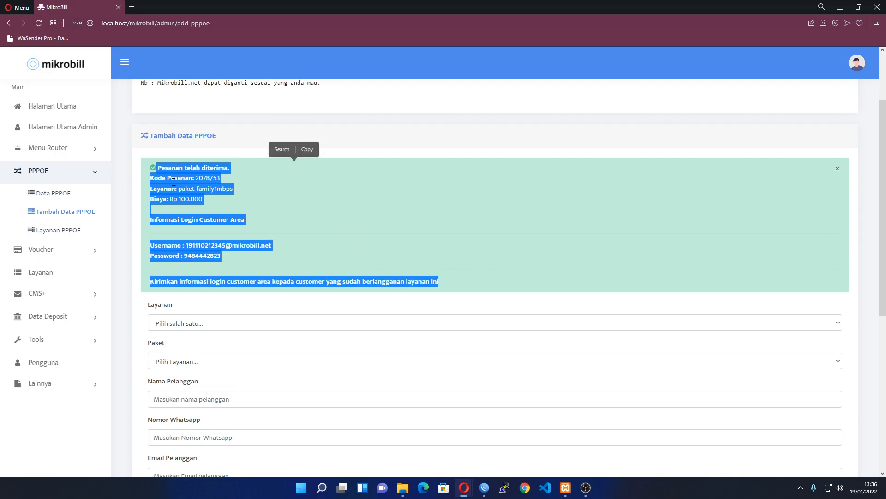
left_click(156, 229)
left_click_drag(147, 217, 445, 279)
left_click(325, 265)
left_click_drag(151, 221, 256, 256)
left_click(243, 258)
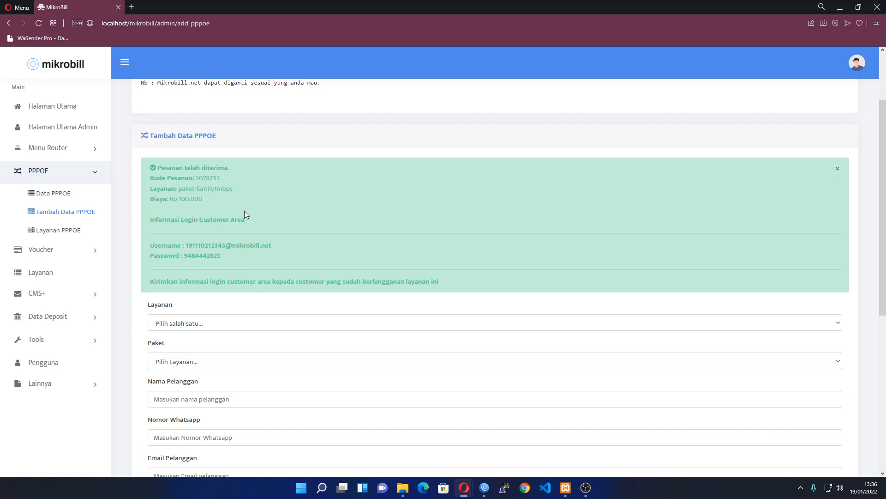
Open Halaman Utama in a second tab, then log out of the admin session
middle_click(67, 107)
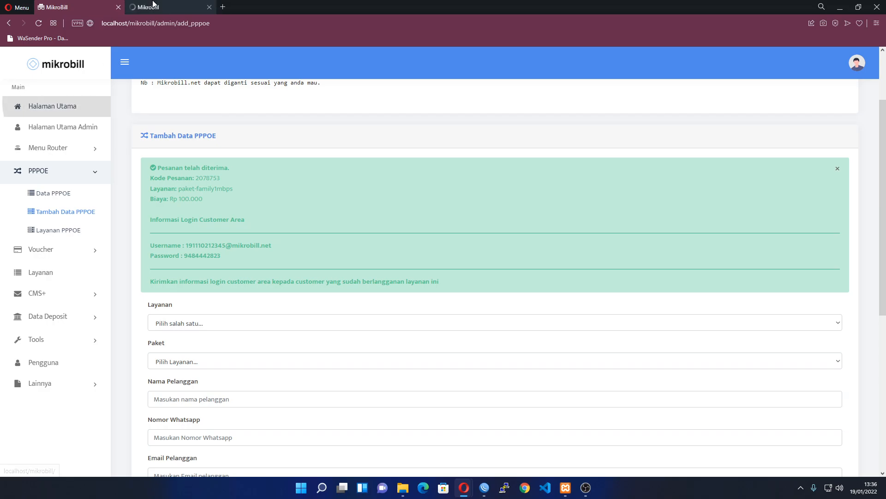
left_click(154, 5)
left_click(89, 4)
left_click(857, 64)
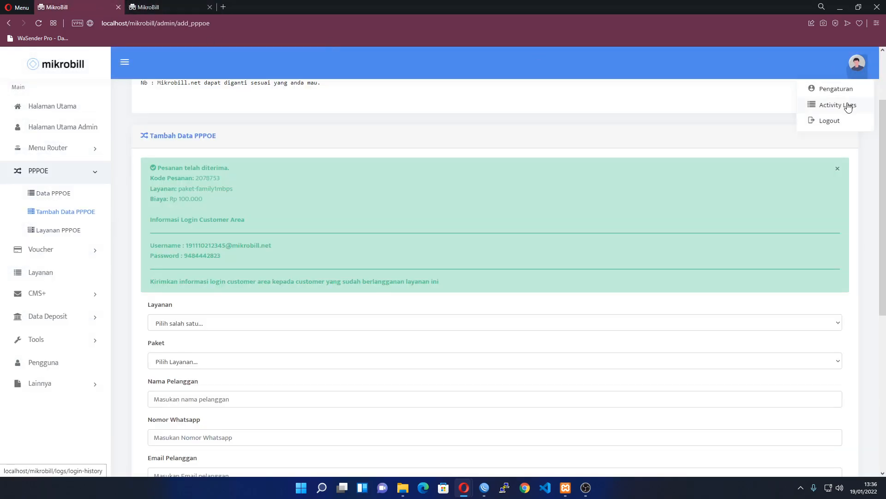
left_click(839, 119)
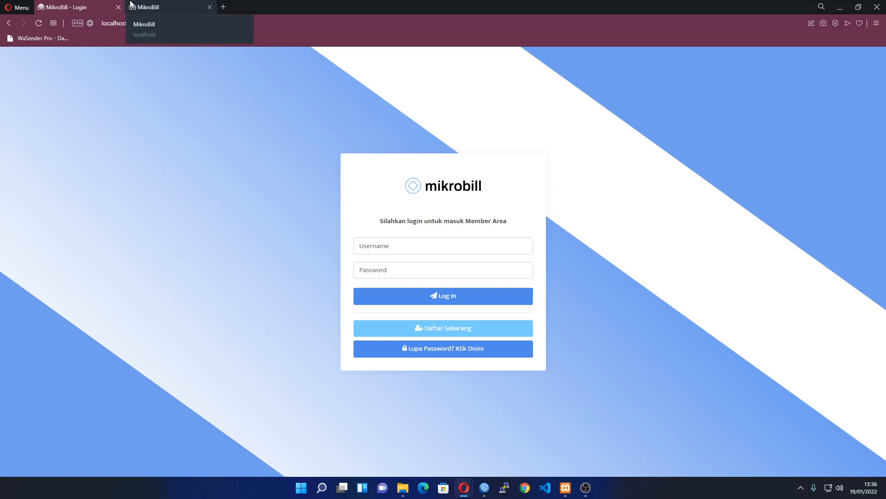
Log back in with the admin username and password and open the Admin Page
left_click(412, 251)
type("zerodev")
key("Tab")
type("•••••••••")
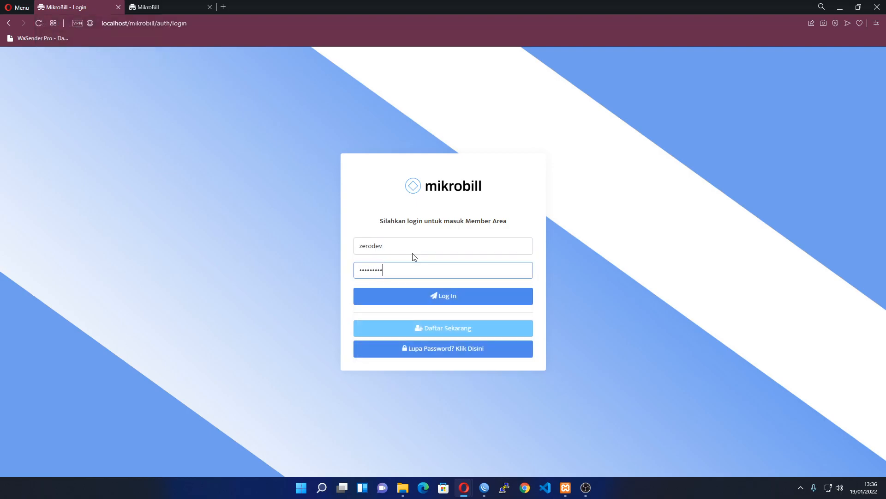
key("Return")
left_click(66, 149)
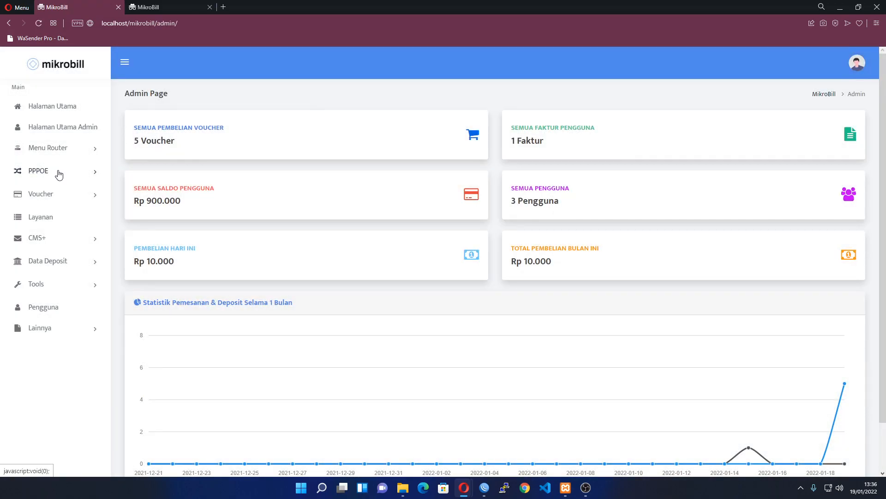
View the paket-family1mbps order in Data PPPOE, browsing Layanan PPPOE in between
left_click(59, 174)
left_click(56, 193)
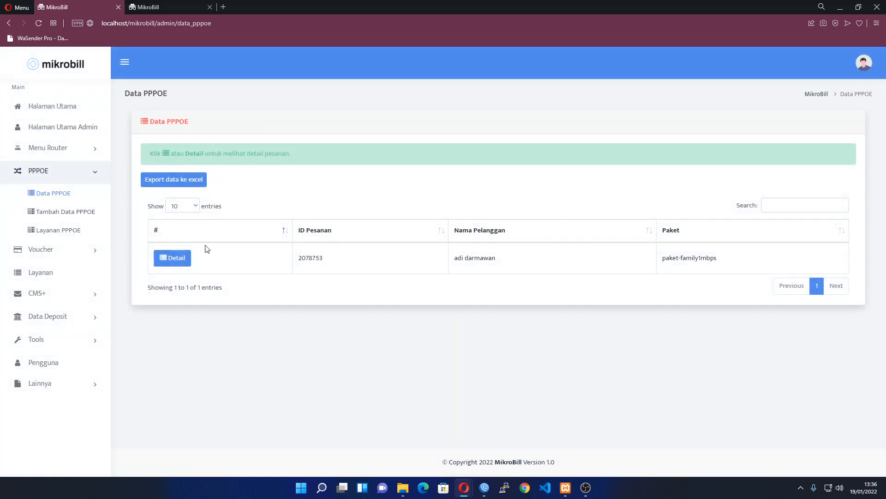
left_click(181, 257)
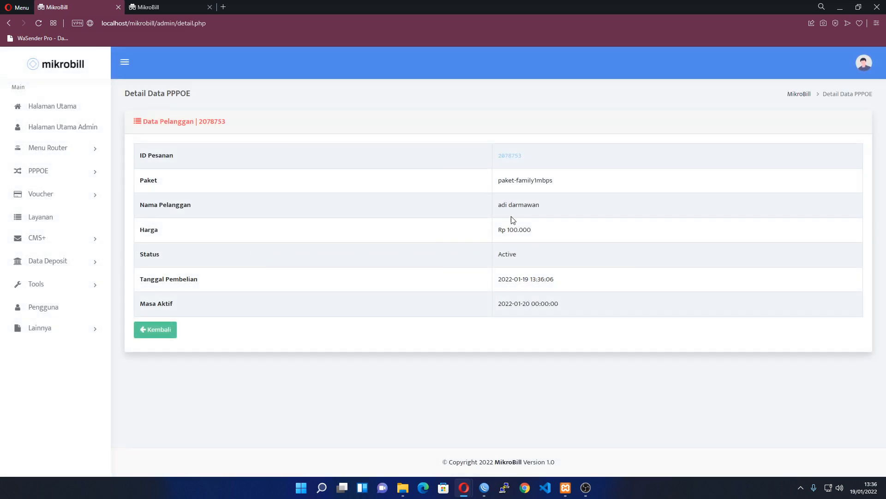
left_click(52, 178)
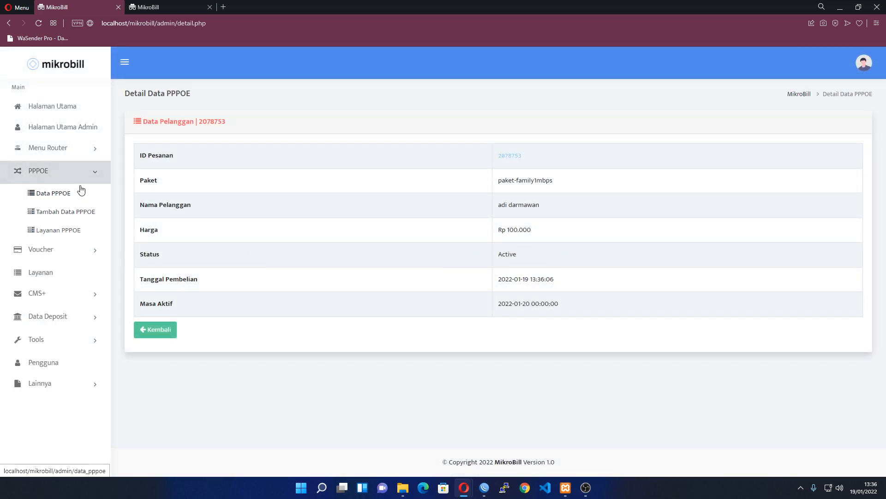
left_click(65, 196)
left_click(51, 171)
left_click(68, 229)
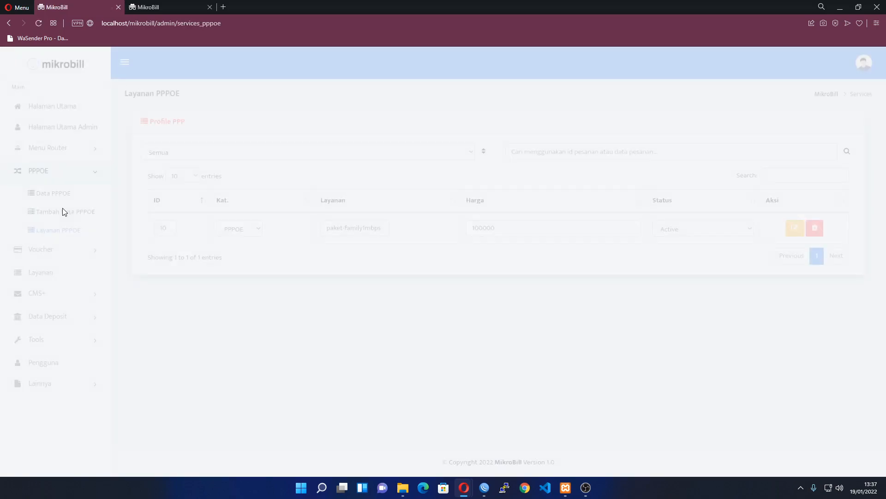
left_click(61, 194)
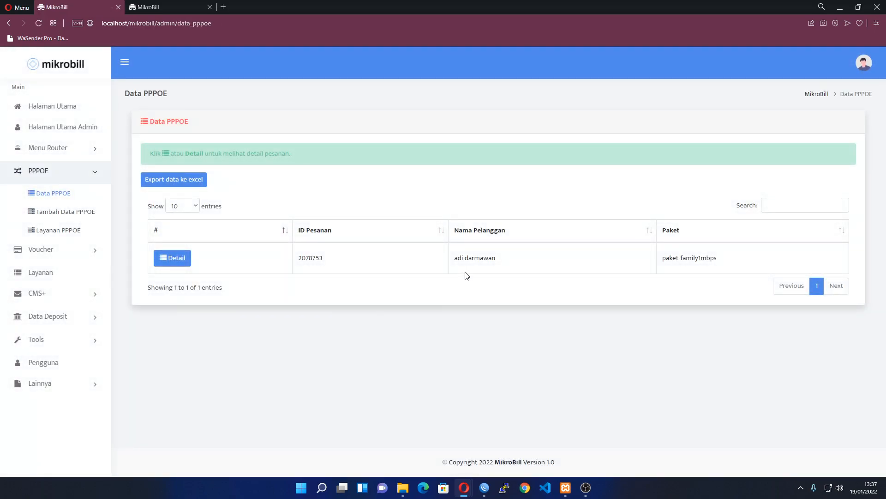
left_click(184, 259)
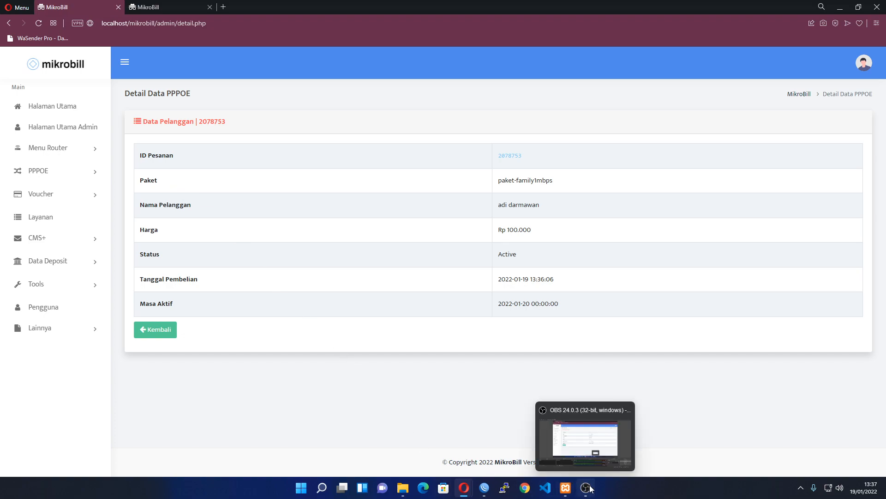
Return to Halaman Utama and log out to the login page
left_click(57, 108)
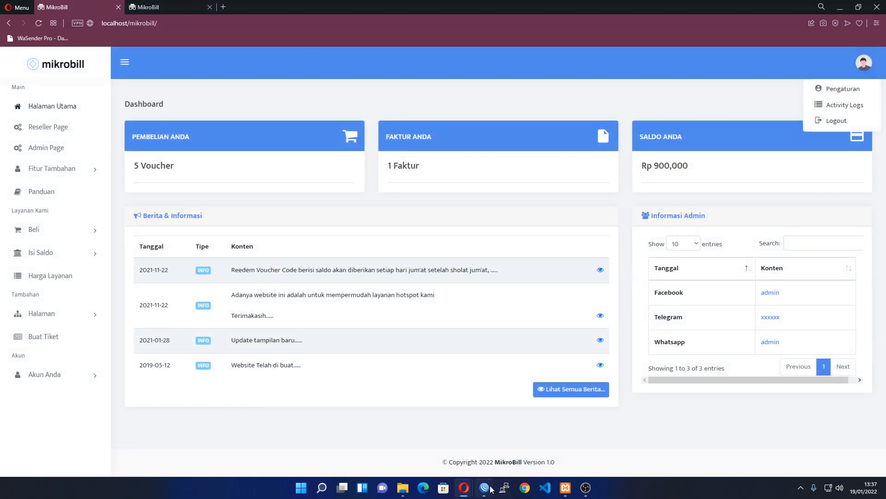
left_click(836, 121)
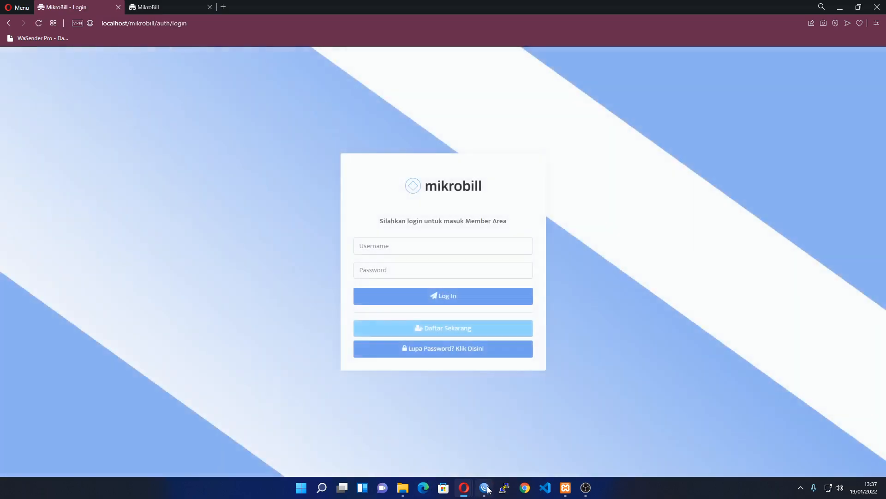
key("alt+Tab")
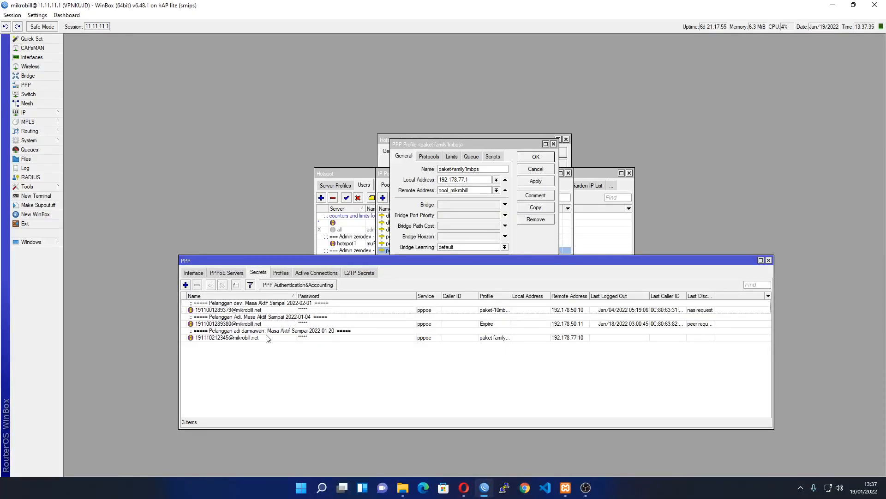
Open the new customer's PPP secret in WinBox and turn off Hide Passwords
double_click(208, 338)
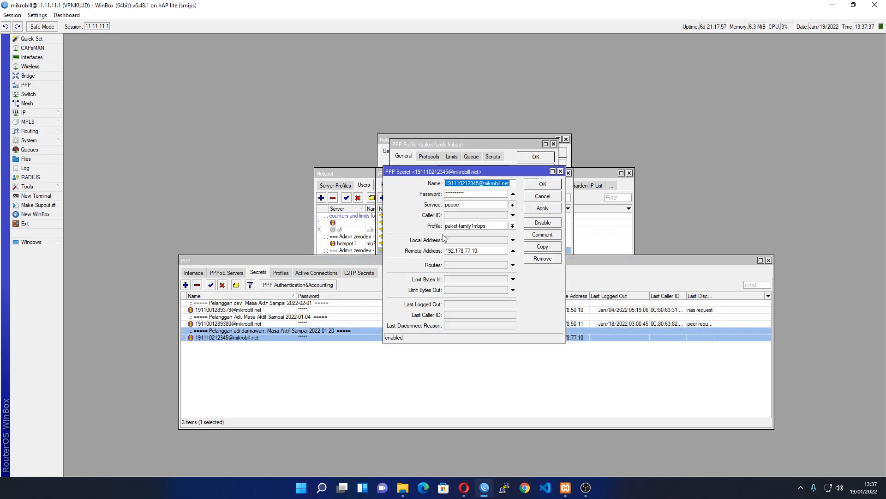
left_click(33, 16)
left_click(55, 36)
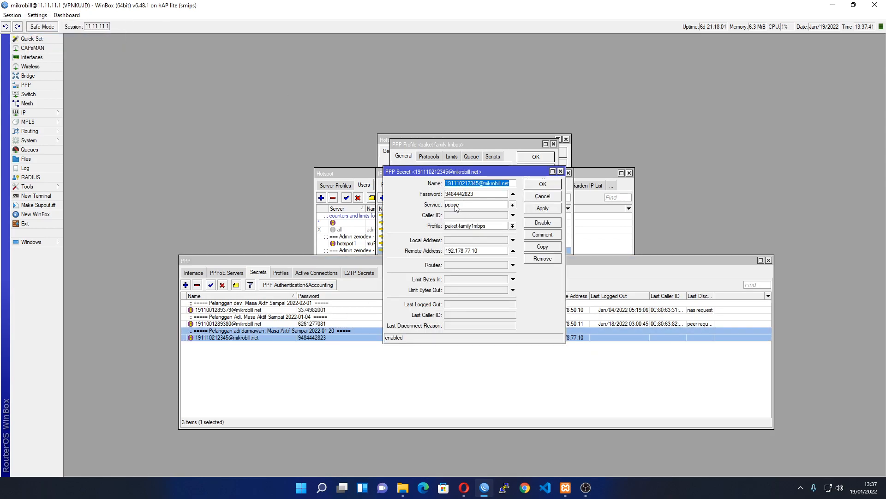
Fill the login username and copy the secret's password over to the browser login form
key("alt+Tab")
left_click(379, 250)
key("alt+Tab")
double_click(470, 194)
key("ctrl+c")
key("alt+Tab")
left_click(419, 270)
Paste the password and log into the customer Client Area
key("ctrl+v")
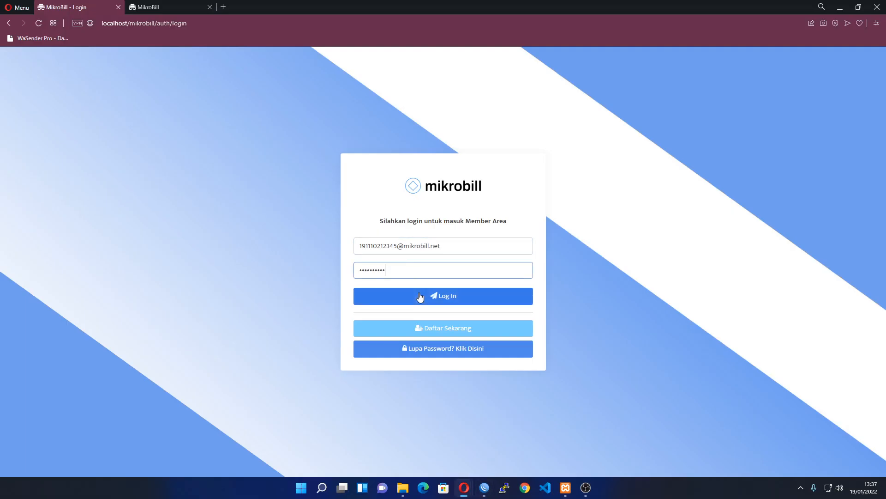
left_click(420, 297)
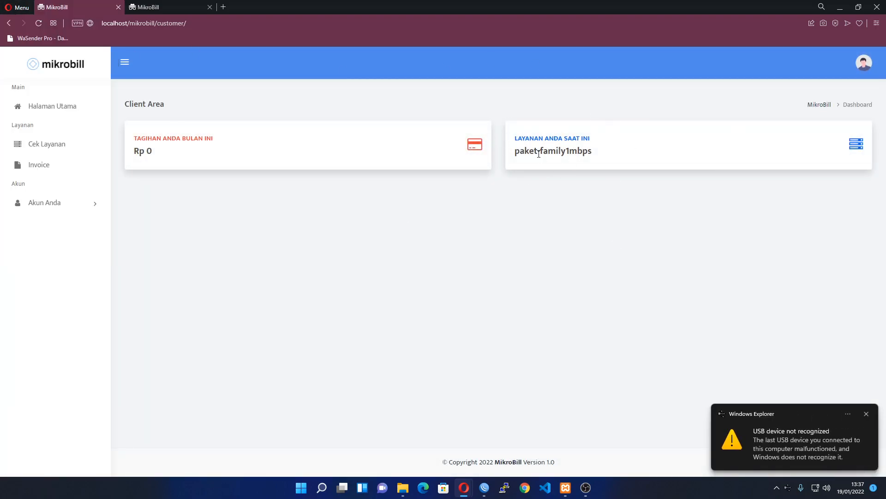
left_click_drag(511, 136, 572, 151)
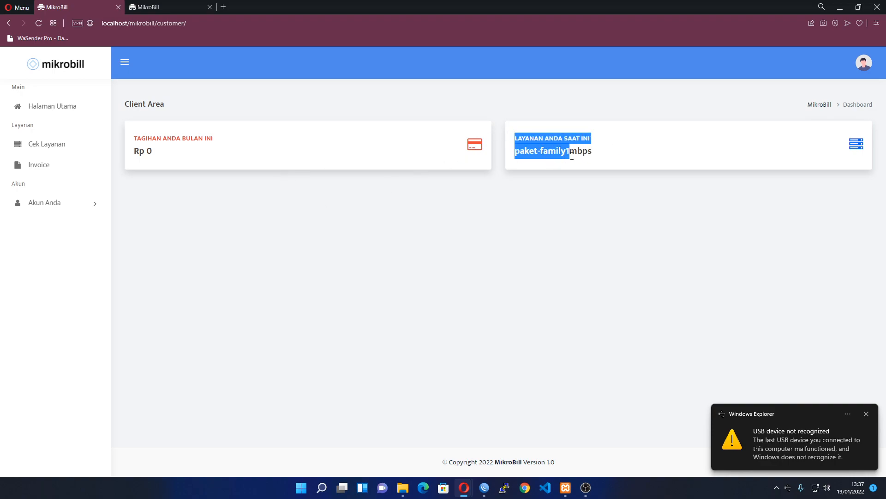
left_click(539, 254)
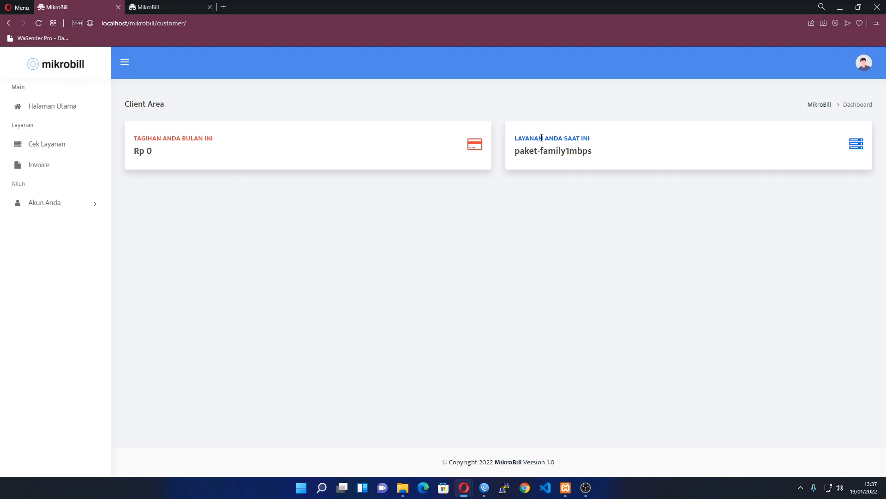
Compare against the WinBox PPP secret, select paket-family1mbps, and open the service details page
key("alt+Tab")
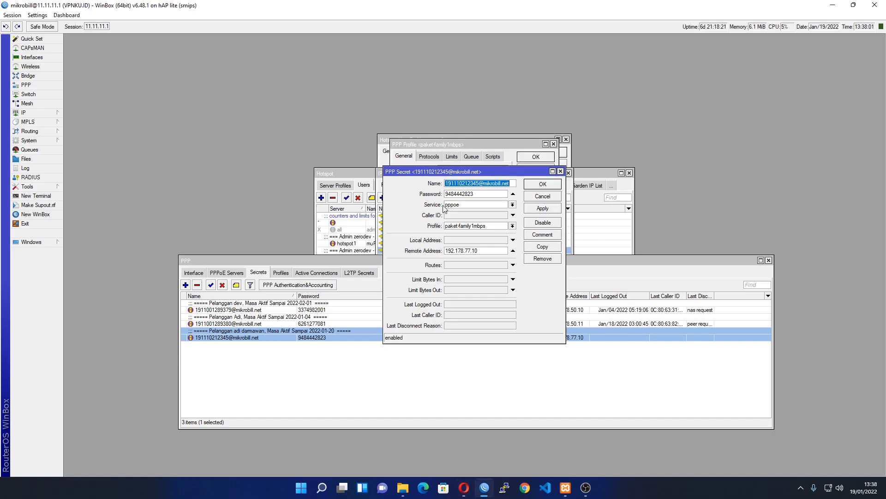
key("alt+Tab")
key("alt+Tab")
left_click(512, 226)
left_click(513, 225)
key("alt+Tab")
left_click_drag(515, 150, 662, 149)
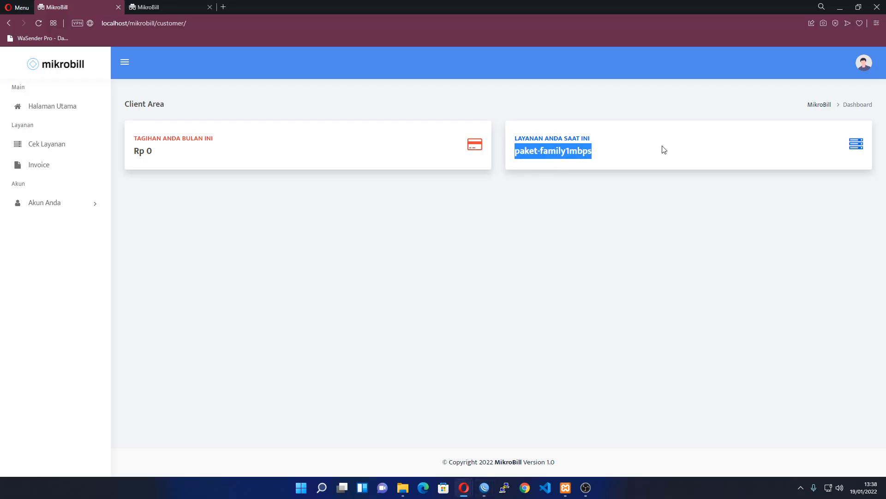
left_click(65, 147)
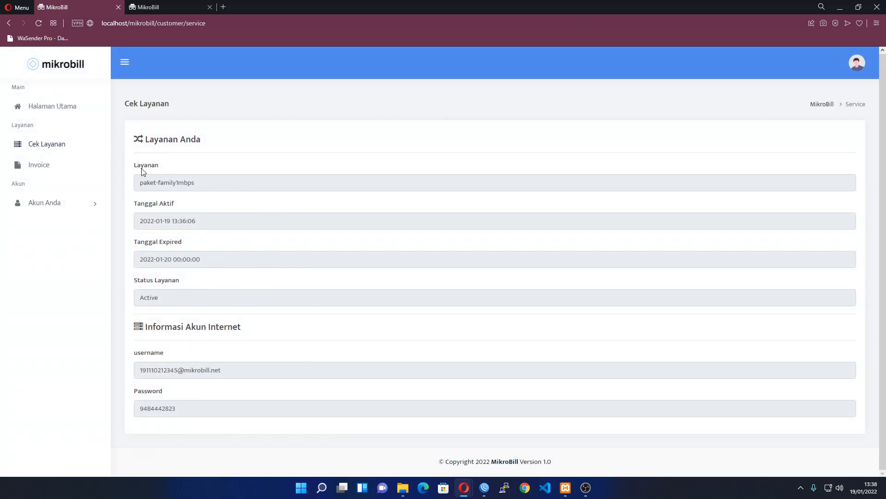
left_click(59, 212)
left_click(65, 226)
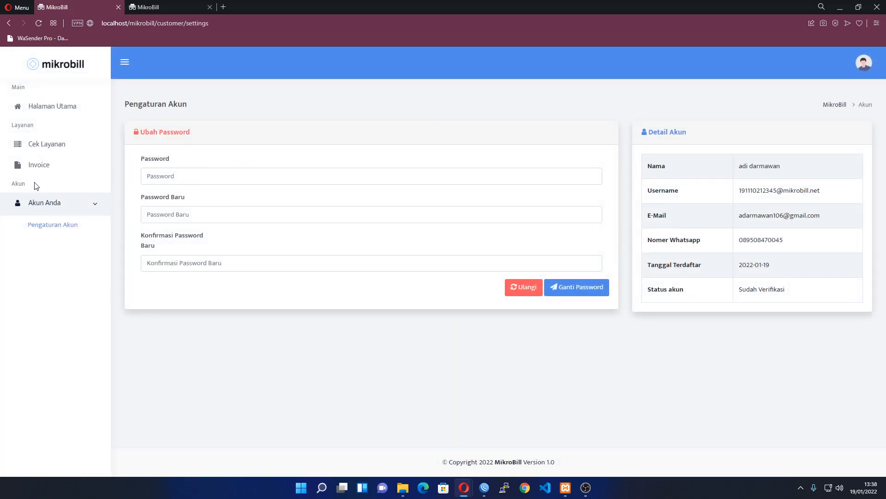
left_click(37, 166)
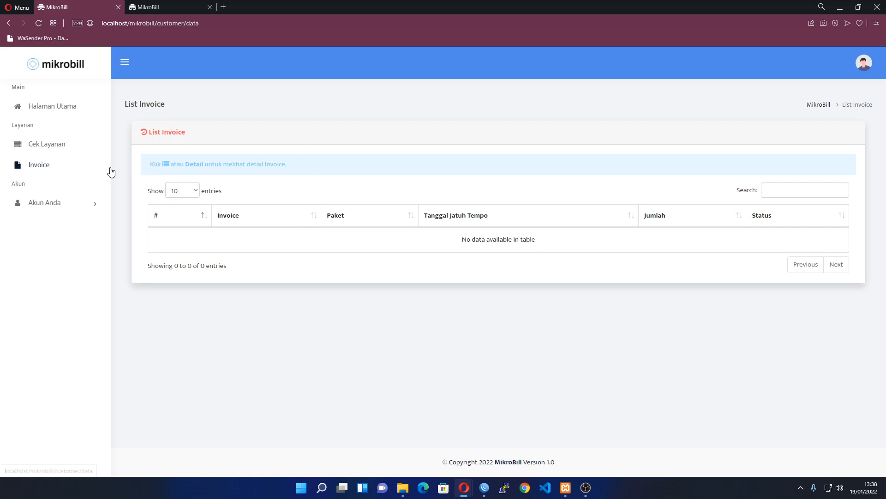
left_click(59, 108)
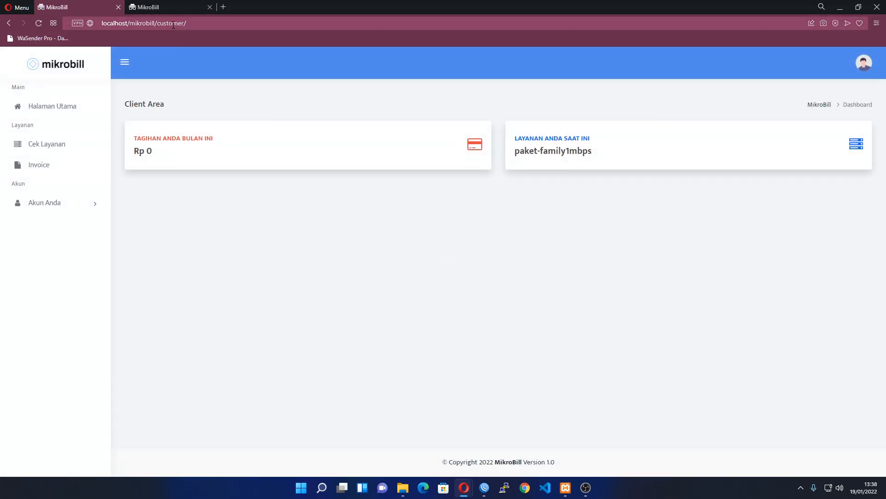
left_click_drag(125, 23, 156, 27)
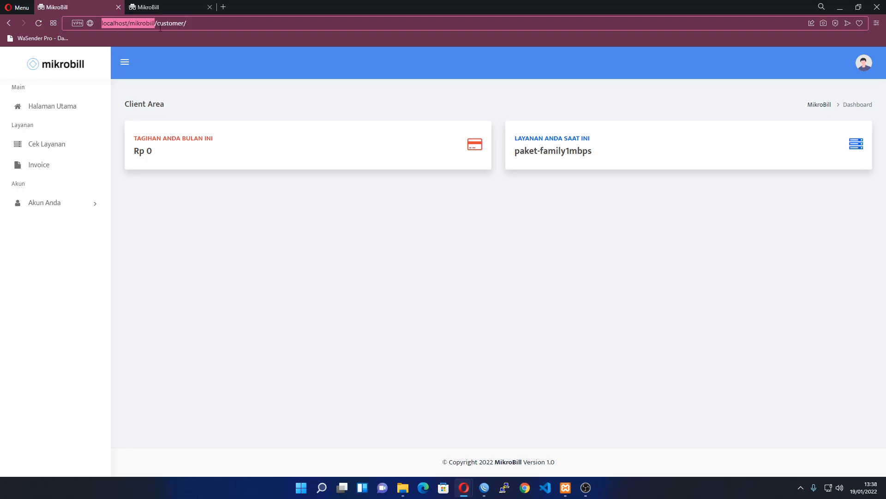
Load the base URL plus /admin/cetak_invoice in a new tab, then return to the Client Area
key("ctrl+c")
key("ctrl+t")
key("ctrl+v")
type("/admin/cetak_invoice")
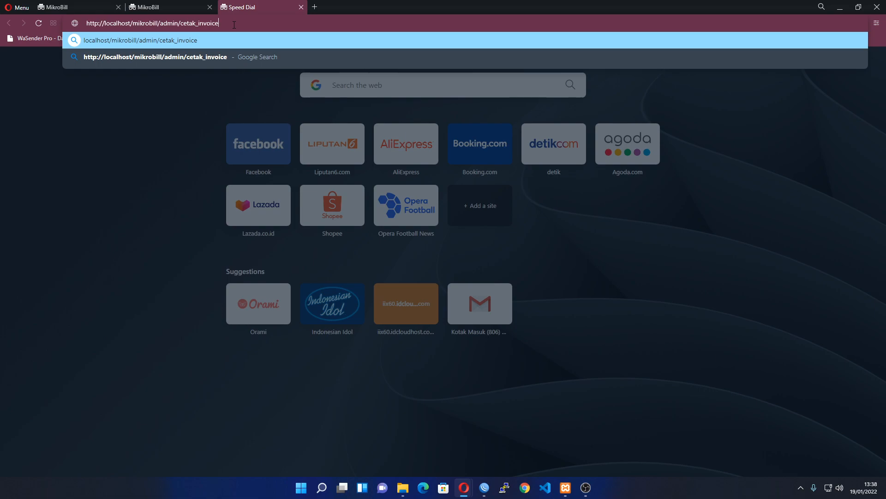
key("Return")
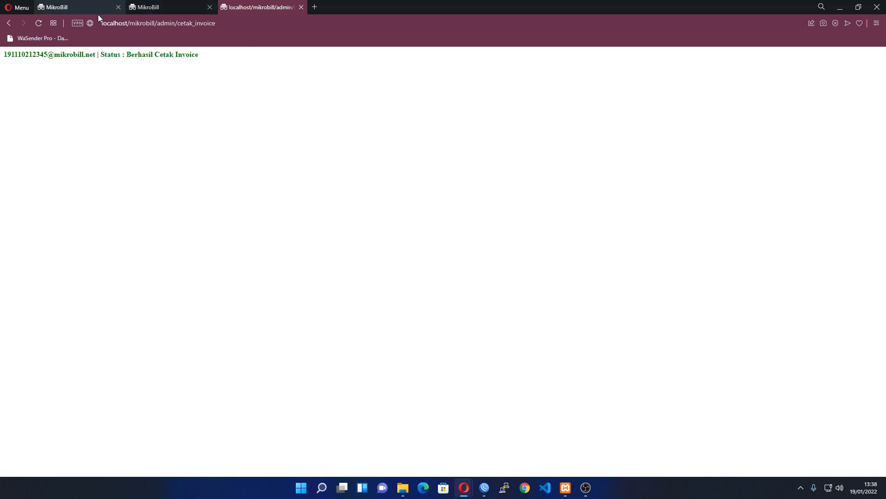
left_click_drag(207, 65, 1, 52)
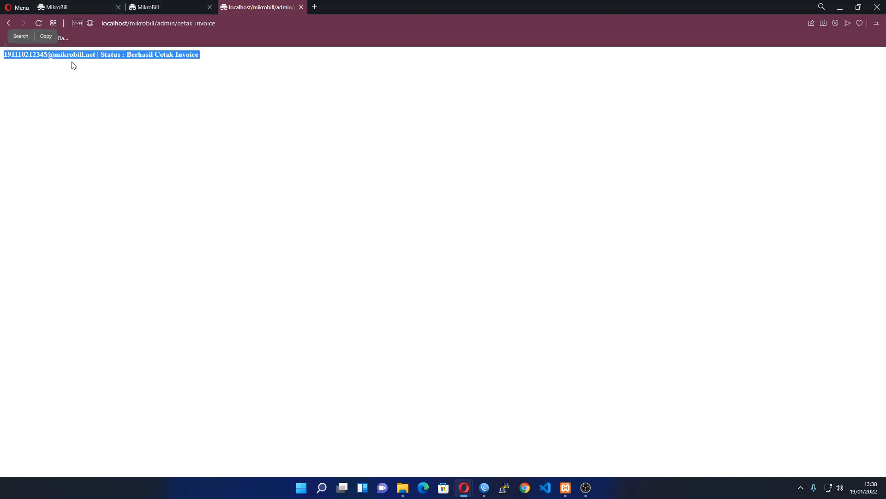
left_click(76, 7)
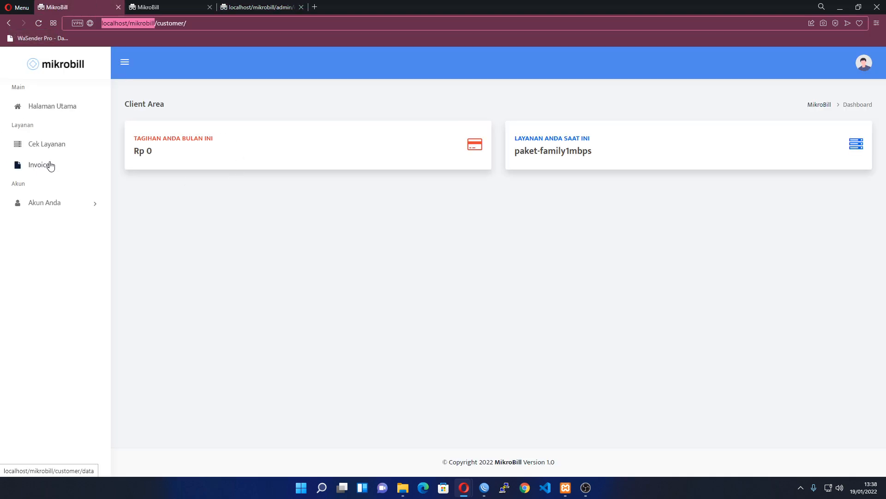
Reload to see the Rp 100.000 bill, then open Detail on the unpaid Invoice row
left_click(39, 23)
left_click_drag(129, 141, 220, 158)
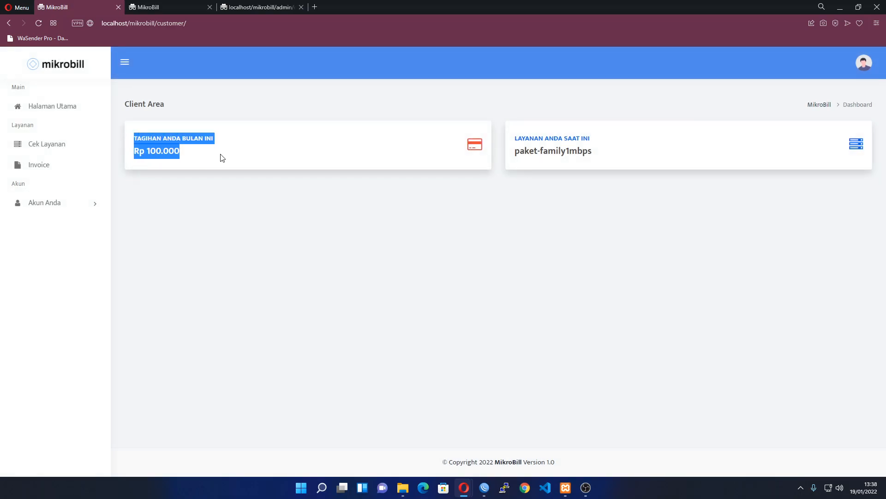
left_click(161, 167)
left_click(46, 169)
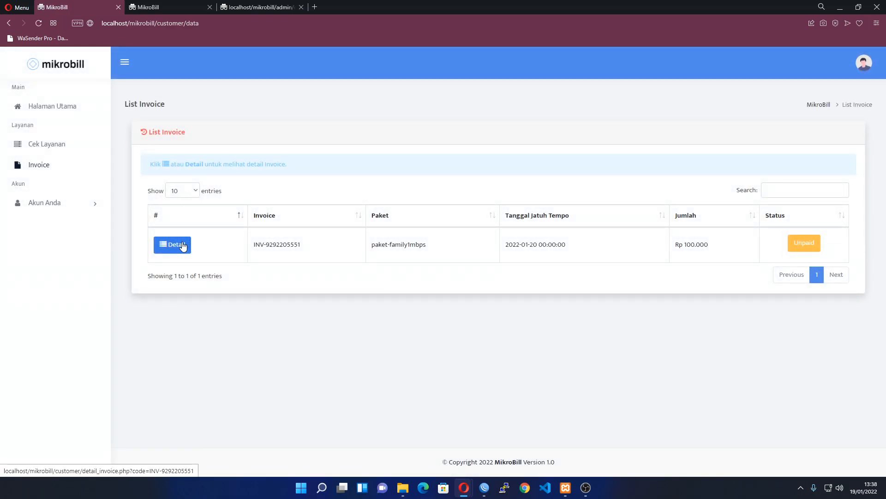
left_click(188, 244)
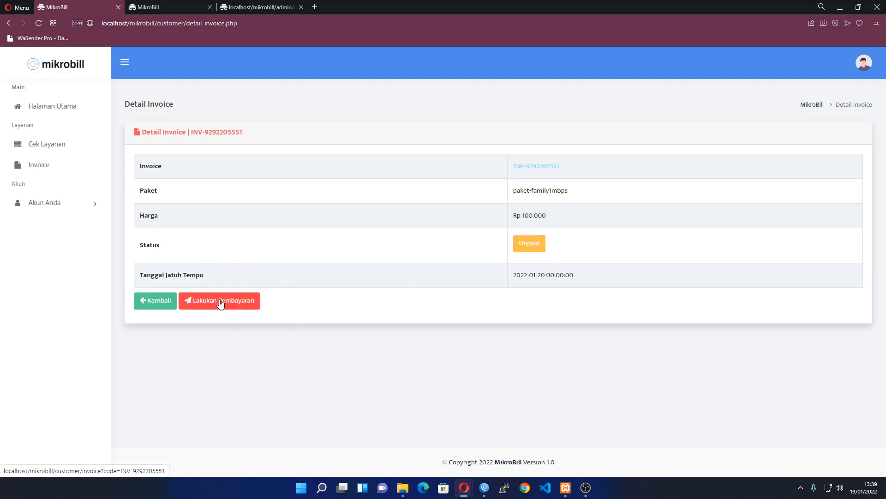
Start paying the invoice and try the Bank, Dompet Digital and Retail payment methods
left_click(238, 307)
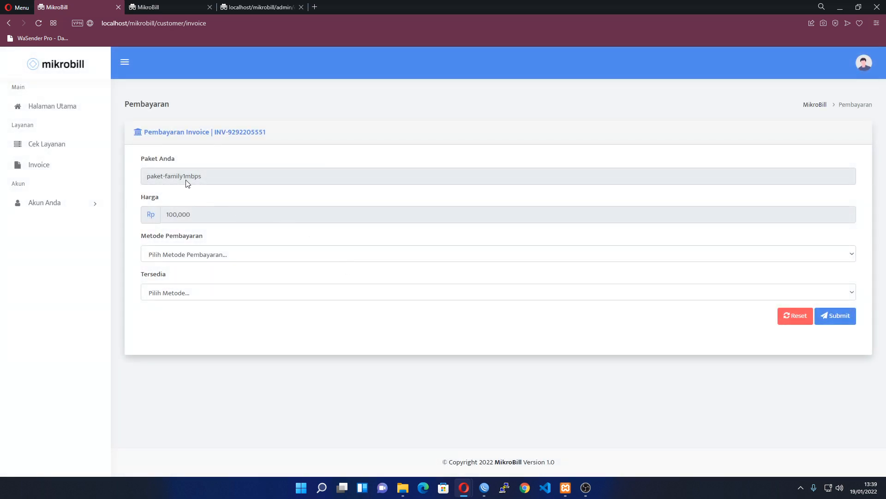
left_click(180, 255)
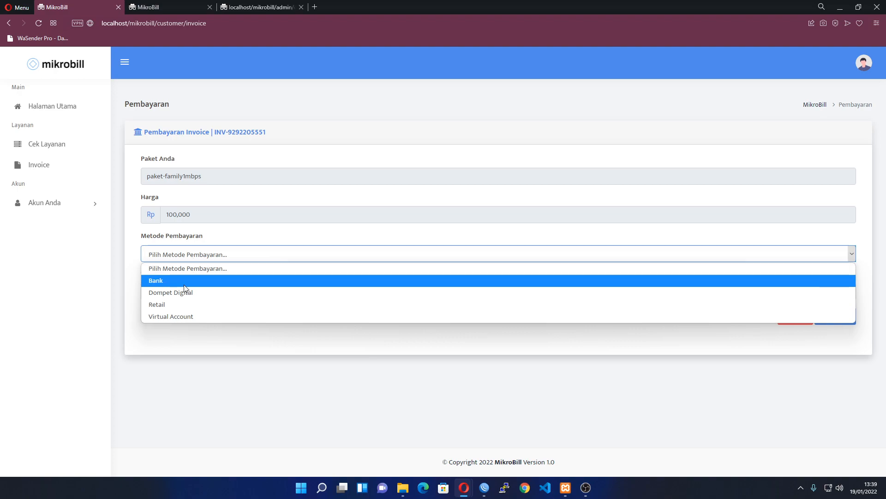
left_click(184, 283)
left_click(185, 254)
left_click(186, 292)
left_click(191, 292)
left_click(192, 292)
left_click(185, 254)
left_click(183, 302)
left_click(187, 295)
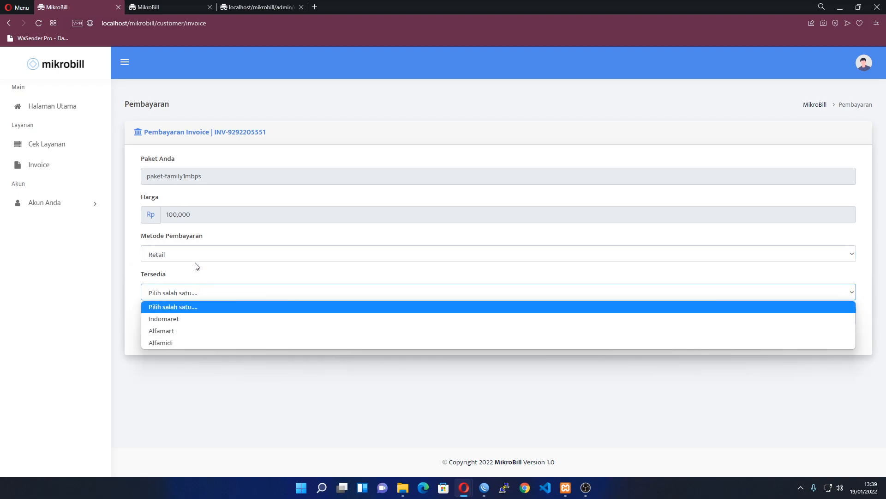
left_click(189, 258)
Try the Virtual Account and Dompet Digital methods, viewing their available options
left_click(182, 312)
left_click(182, 297)
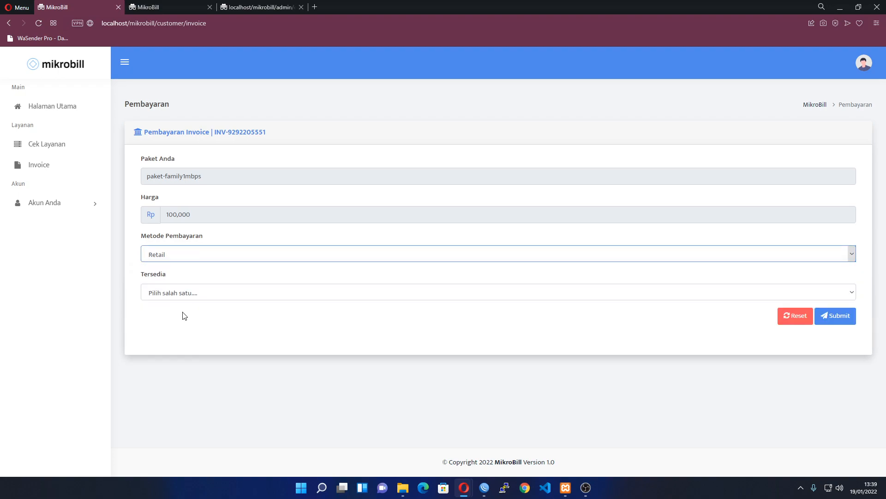
left_click(182, 296)
left_click(181, 259)
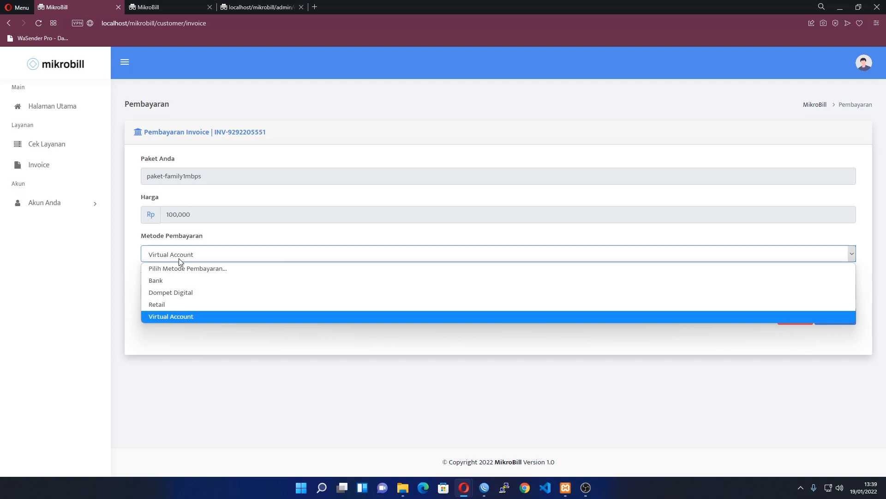
left_click(182, 293)
left_click(198, 256)
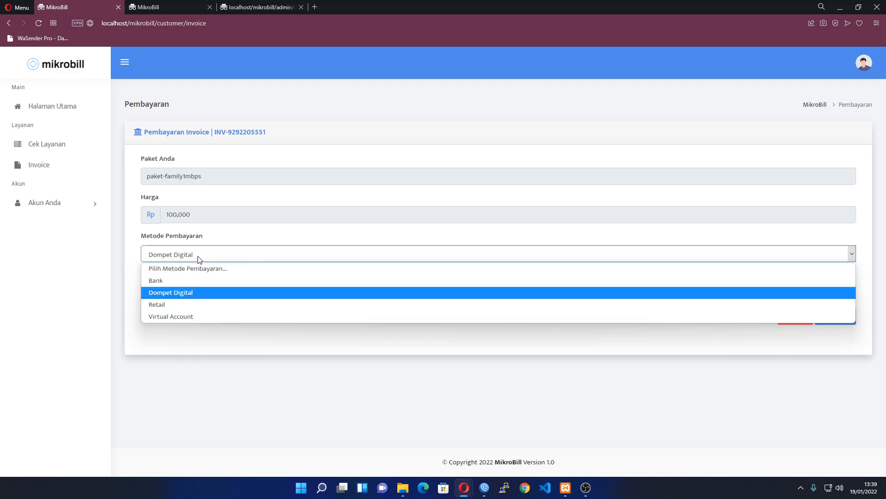
left_click(199, 258)
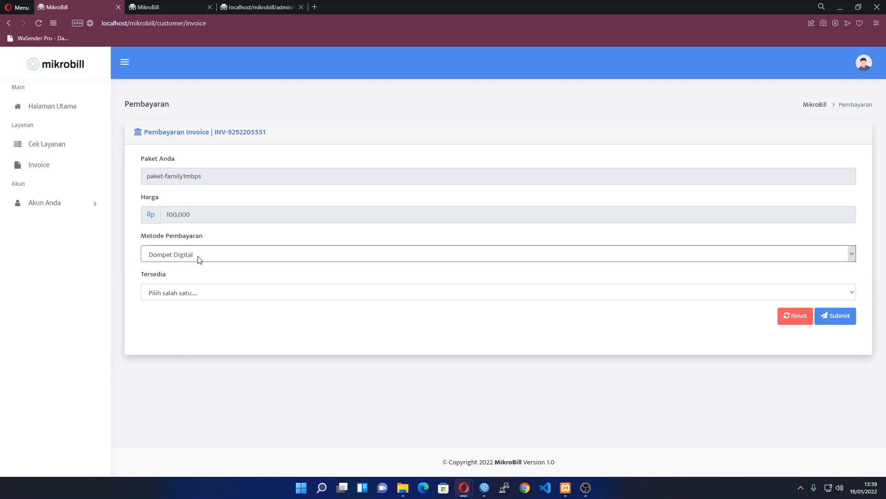
left_click(193, 292)
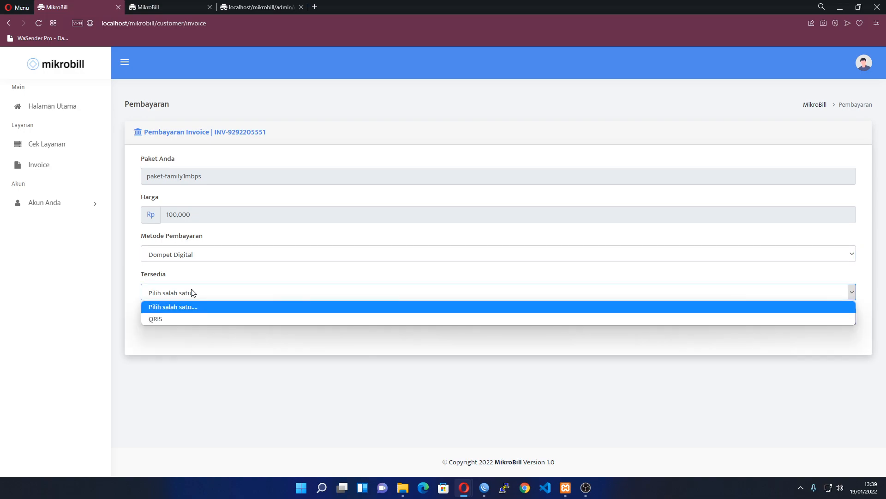
left_click(180, 306)
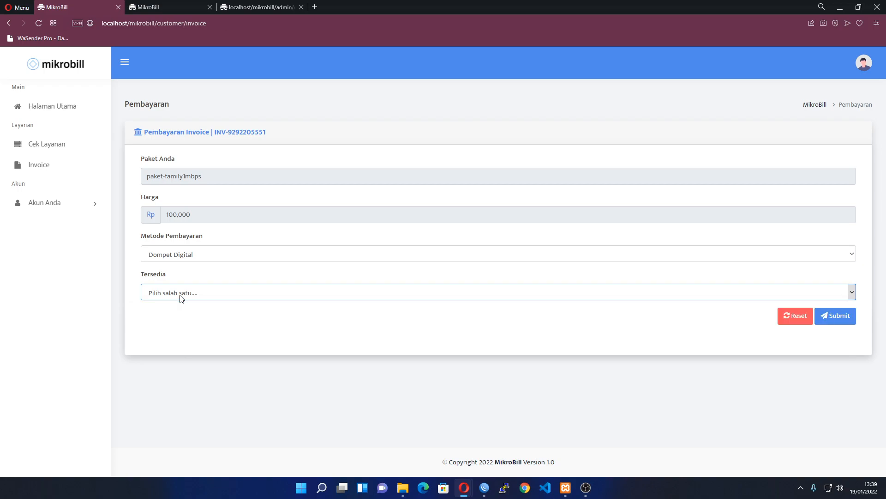
left_click(181, 259)
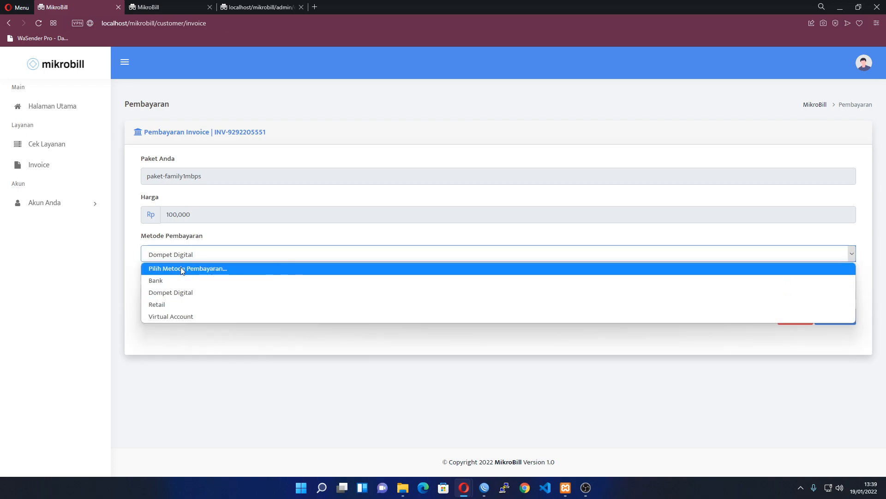
left_click(187, 259)
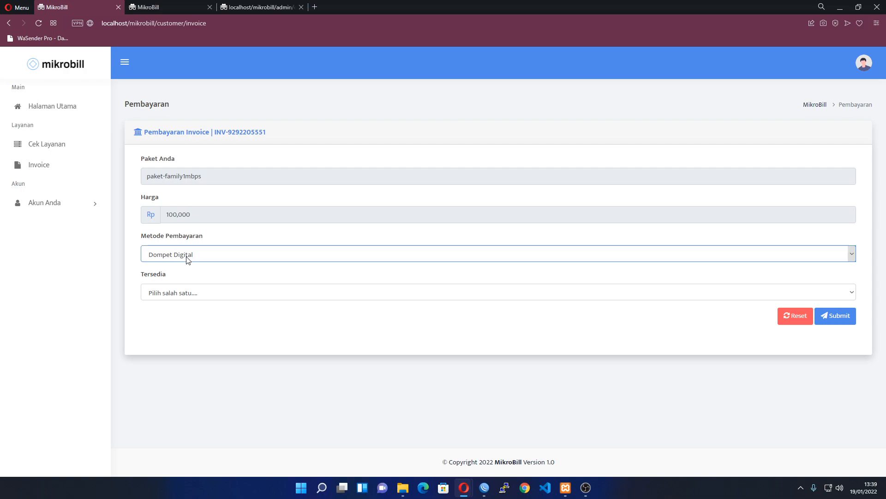
left_click(186, 259)
Set Metode Pembayaran to Bank with BANK BCA and submit the payment request
left_click(178, 280)
left_click(192, 291)
left_click(194, 319)
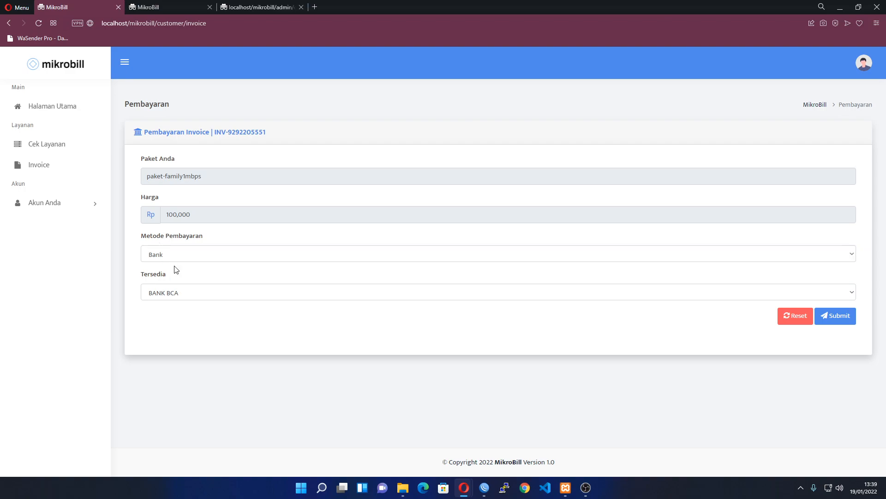
left_click(186, 253)
left_click(182, 290)
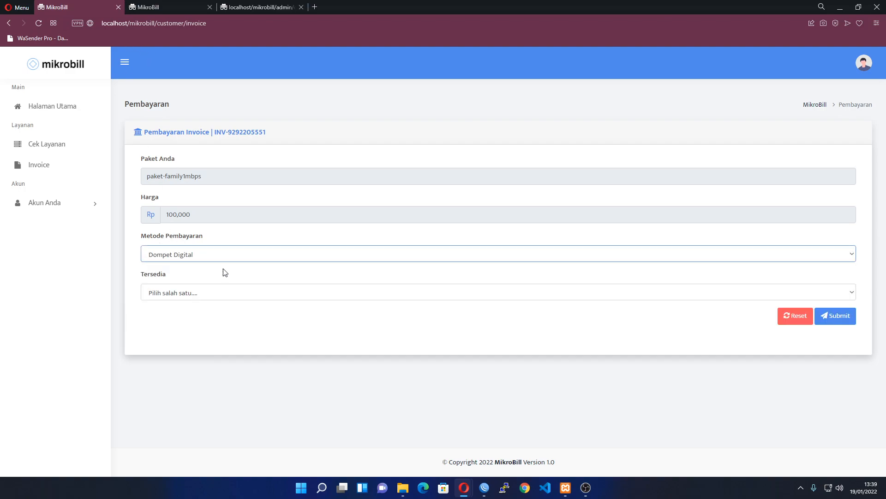
left_click(189, 254)
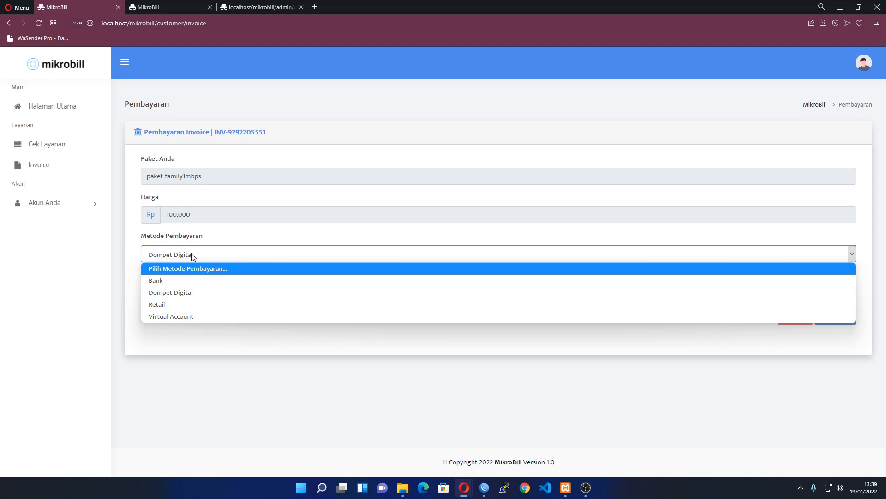
left_click(186, 280)
left_click(198, 294)
left_click(200, 318)
left_click(838, 316)
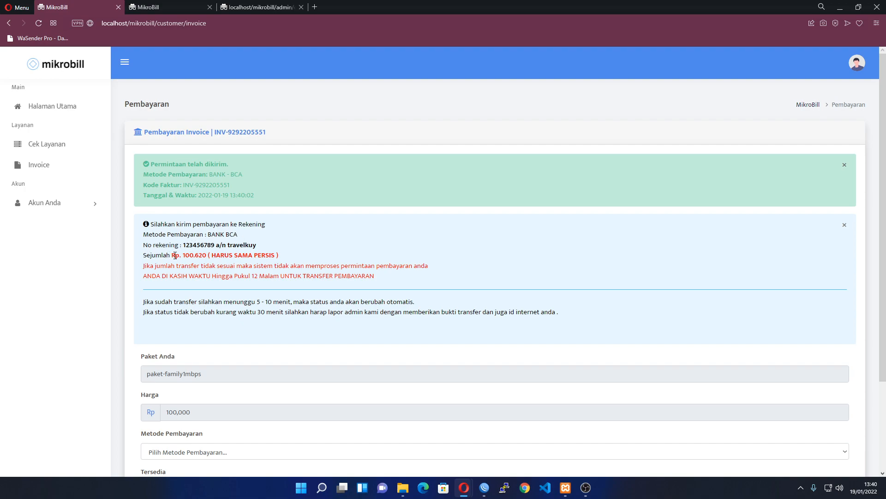
Select the Rp. 100.620 amount in the Sejumlah line and scroll to review the instructions
left_click_drag(171, 255, 207, 254)
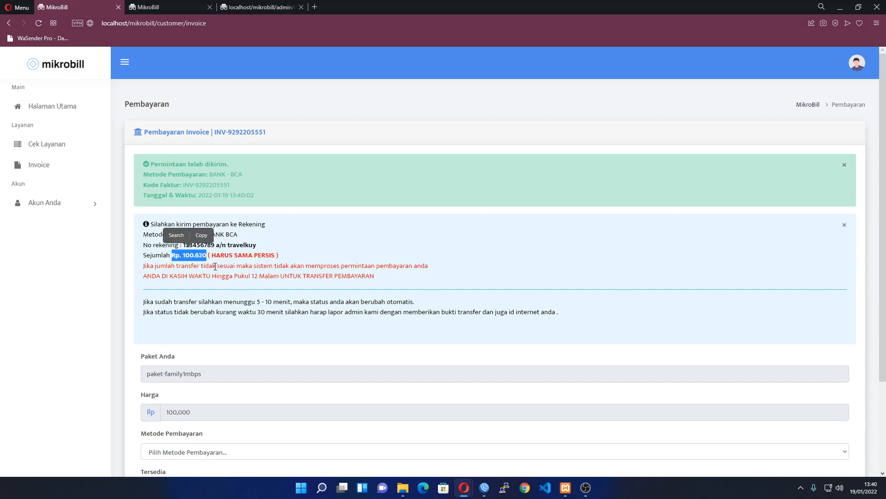
scroll(215, 266, "down", 2)
scroll(215, 266, "up", 1)
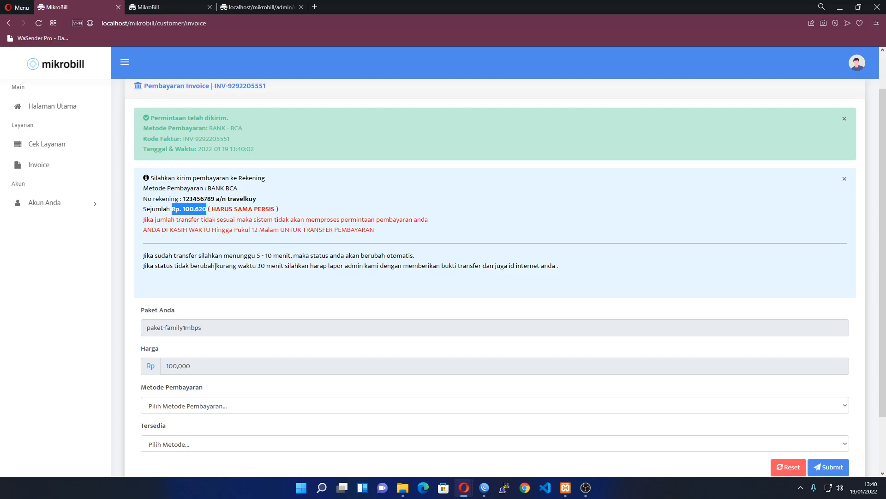
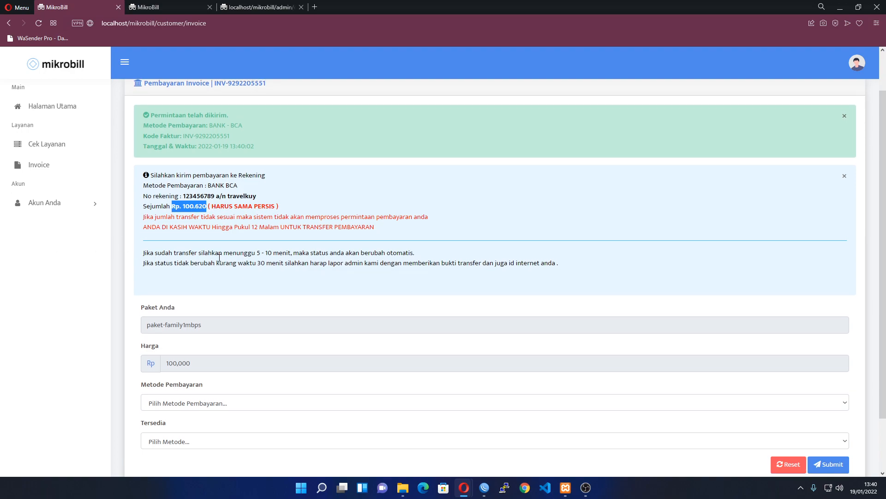
Open the profile avatar's menu showing the Pengaturan and Logout options
scroll(277, 267, "down", 1)
scroll(284, 270, "up", 1)
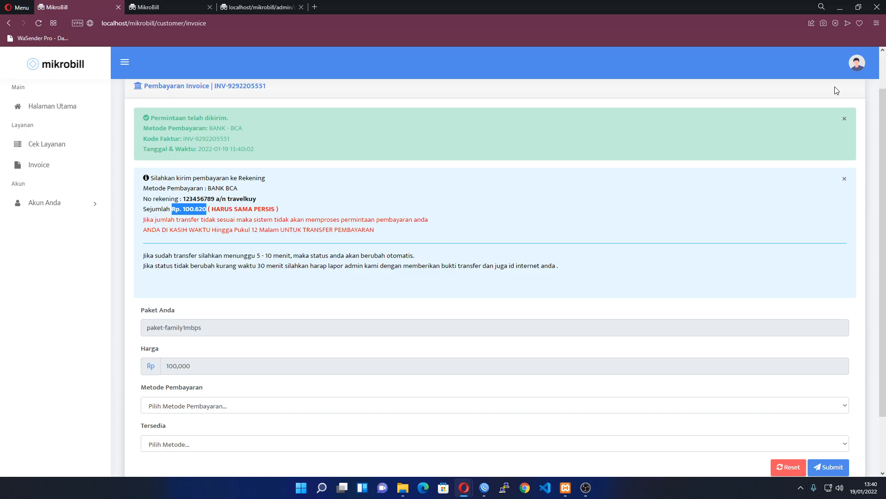
left_click(857, 74)
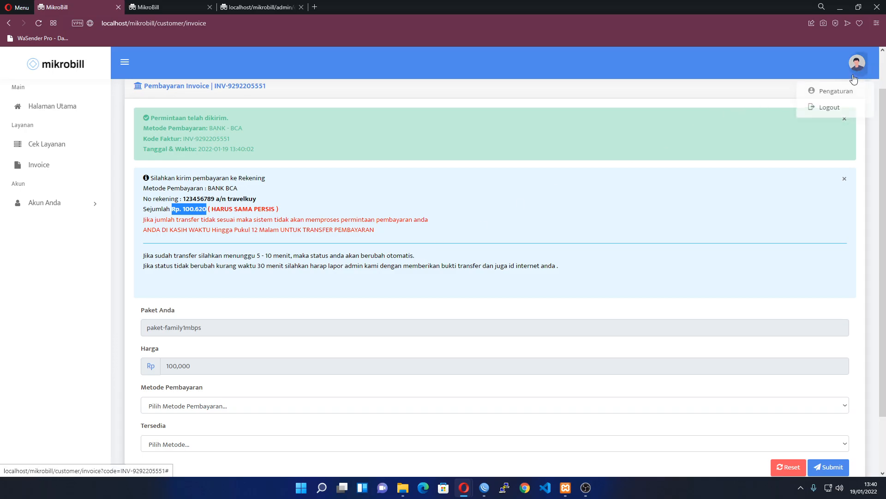
Log out and sign back in with the admin username and password
left_click(831, 109)
left_click(408, 244)
type("zerod")
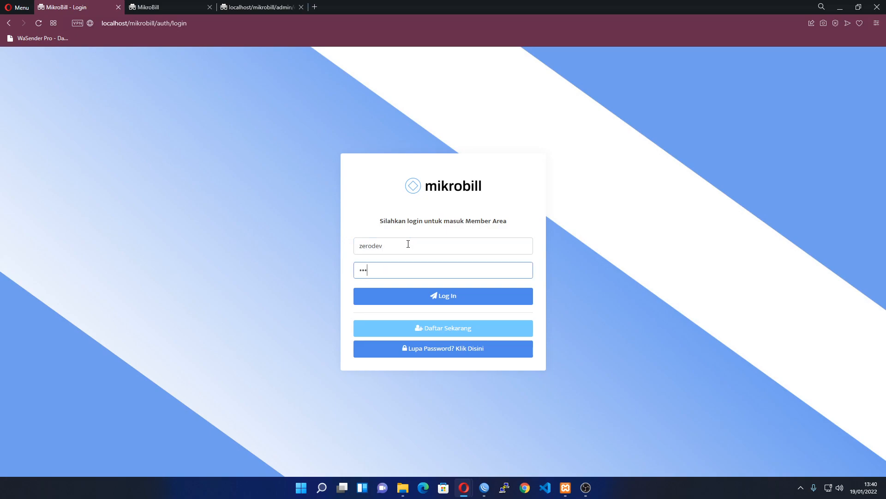
key("Return")
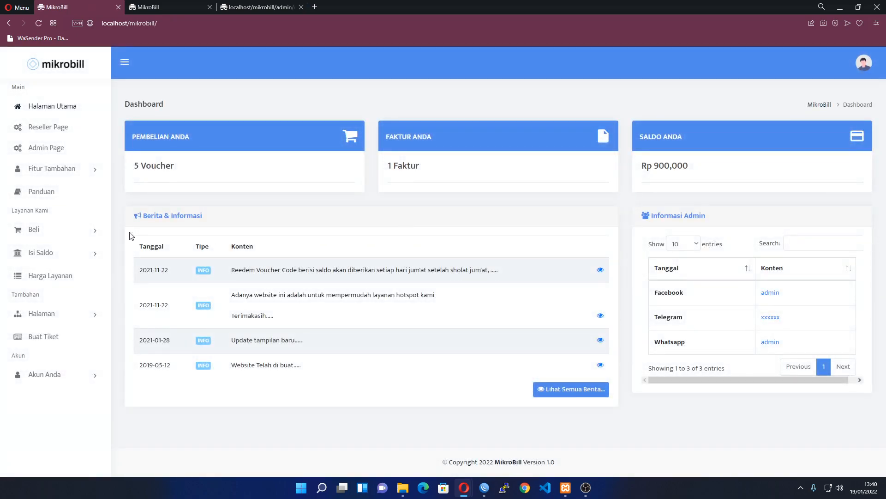
Open the Admin Page and dismiss the Informasi setup notice
left_click(78, 156)
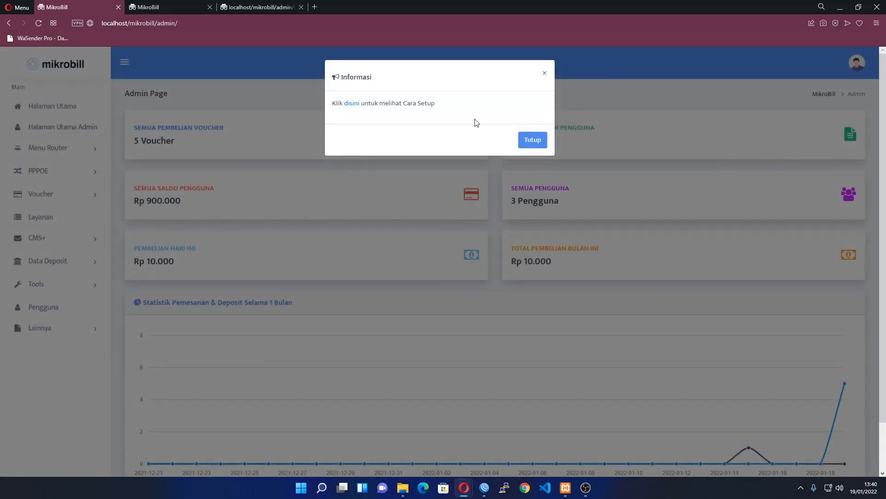
left_click(519, 139)
left_click(47, 111)
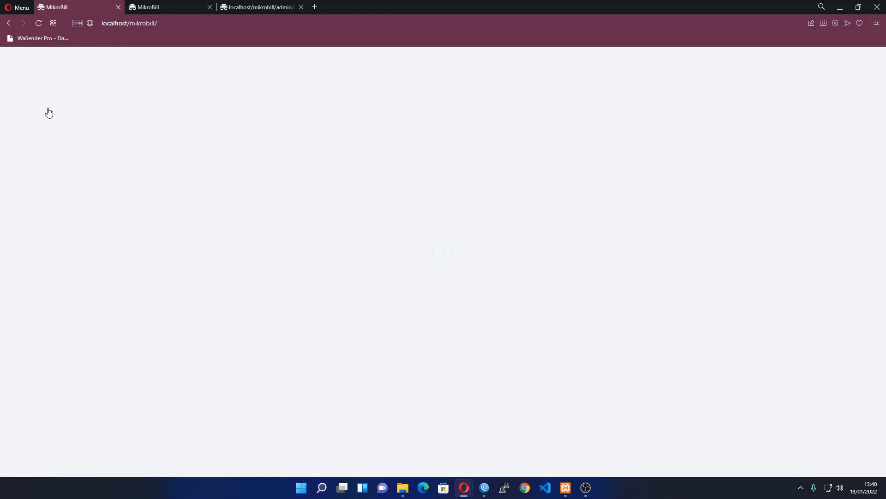
left_click(56, 152)
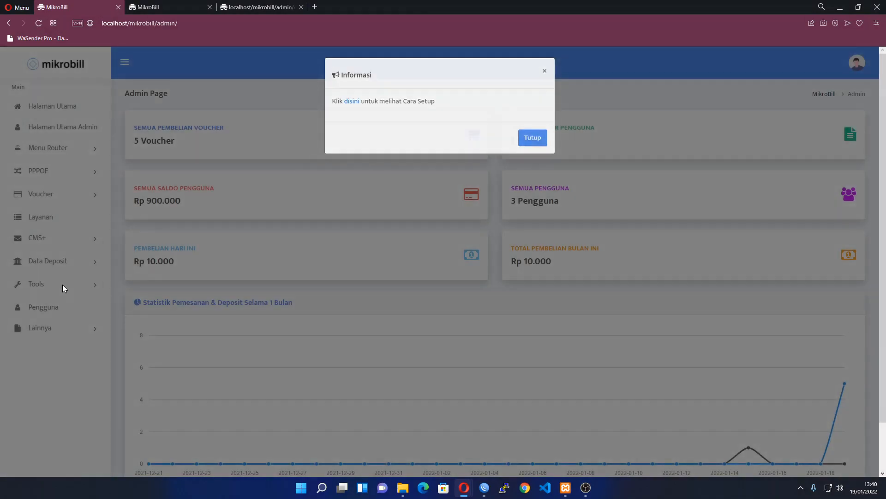
left_click(62, 285)
Expand the Voucher, CMS+, Data Deposit and Tools sidebar sections
left_click(60, 198)
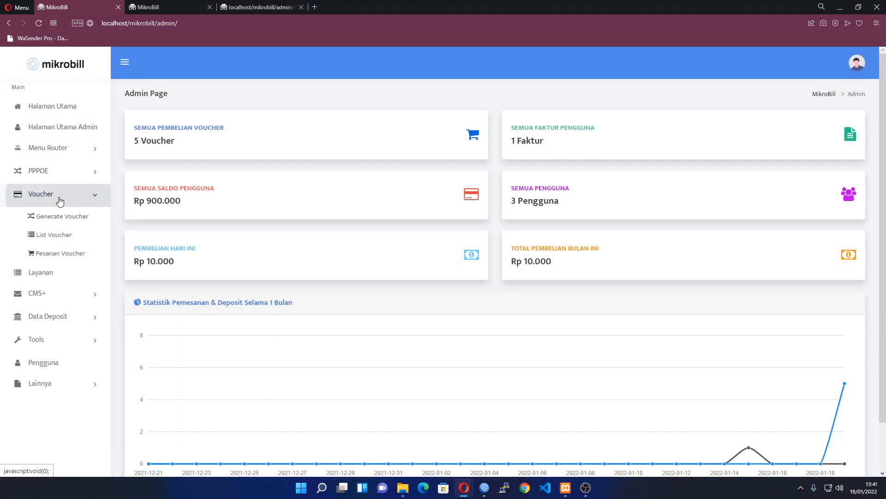
left_click(66, 245)
left_click(59, 277)
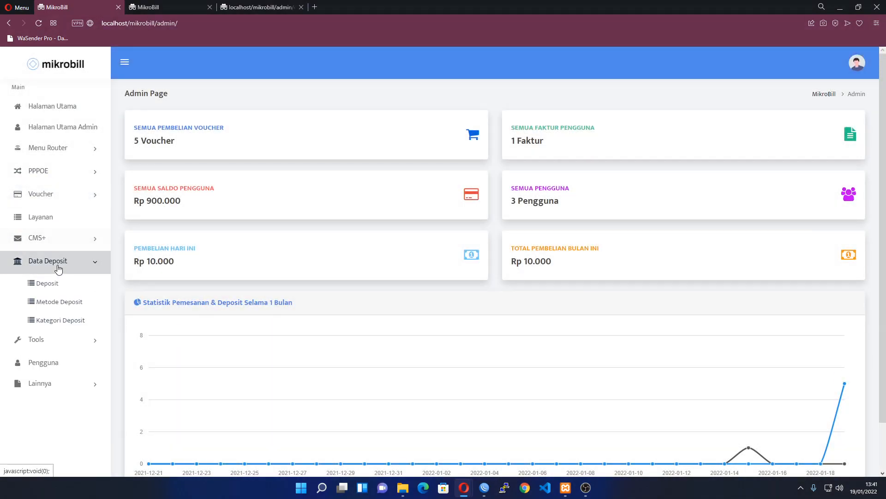
left_click(46, 324)
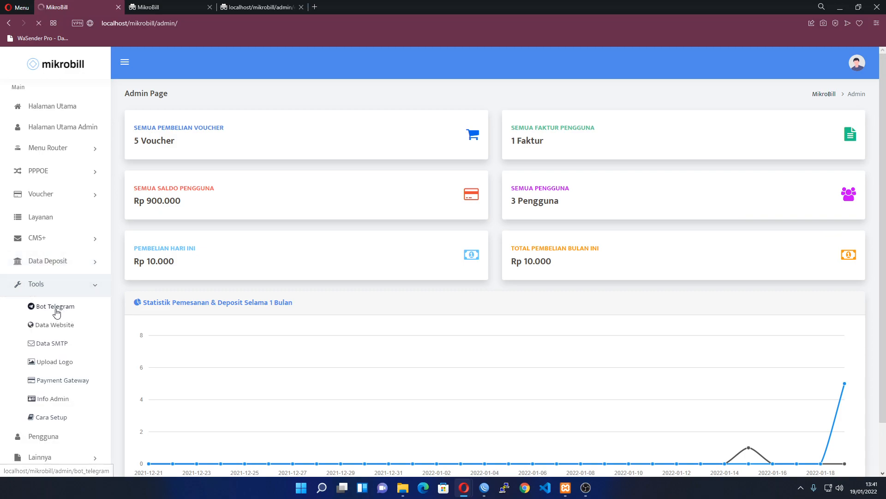
Browse Bot Telegram, Data Website, Data SMTP and Upload Logo, ending on Payment Gateway
left_click(58, 308)
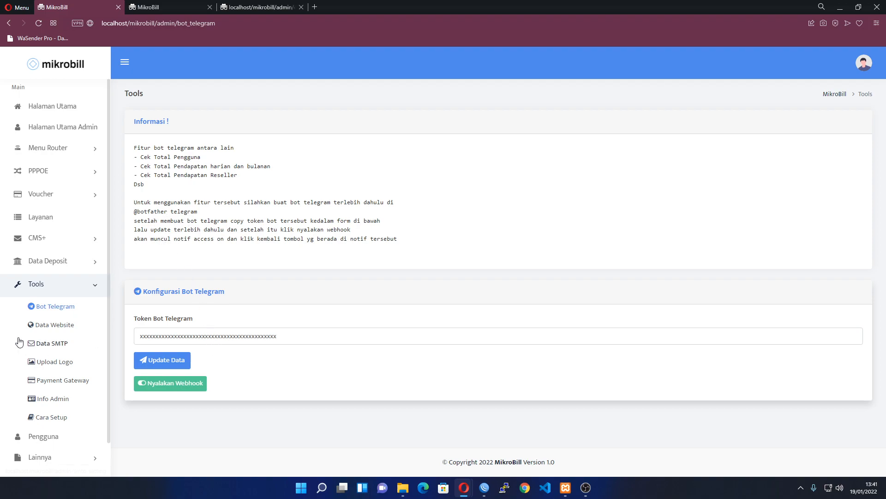
left_click(56, 333)
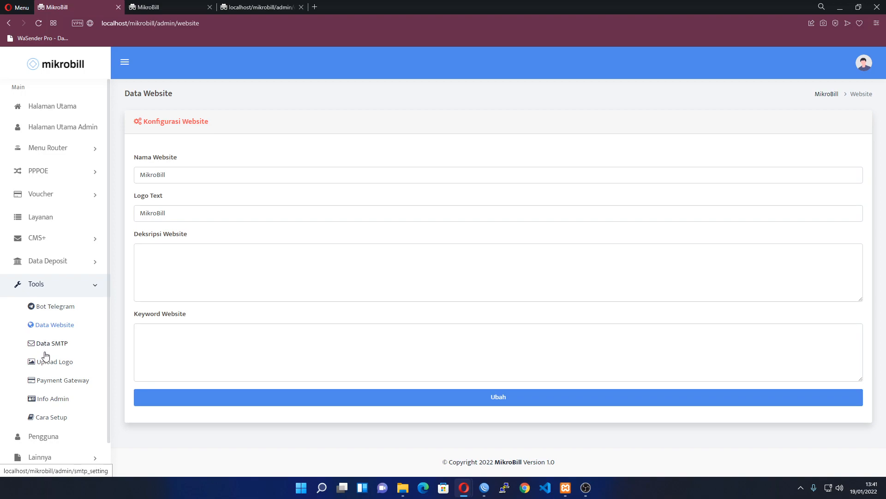
left_click(57, 343)
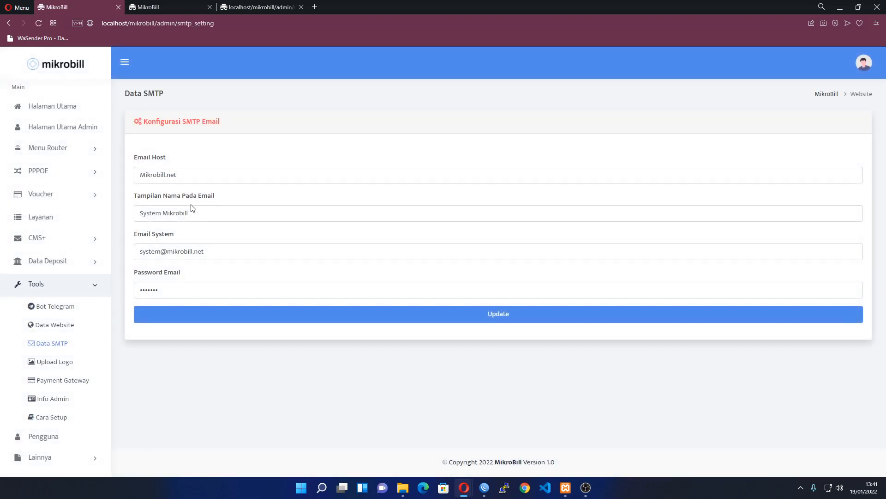
left_click(61, 366)
left_click(61, 381)
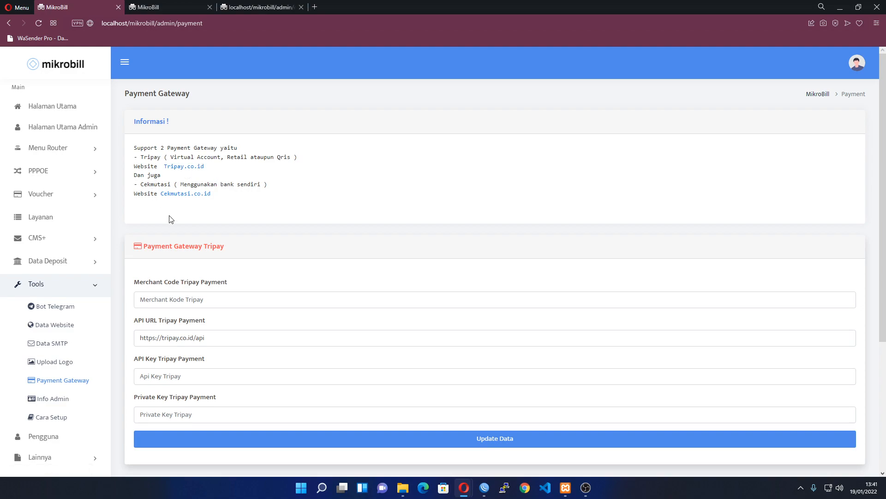
Inspect the Tripay API URL, empty Merchant Code and the Cek Mutasi API URL fields
scroll(182, 221, "down", 3)
scroll(183, 223, "down", 1)
scroll(187, 231, "up", 2)
triple_click(219, 244)
left_click(247, 242)
scroll(213, 245, "down", 2)
left_click_drag(263, 348, 141, 350)
scroll(145, 350, "up", 4)
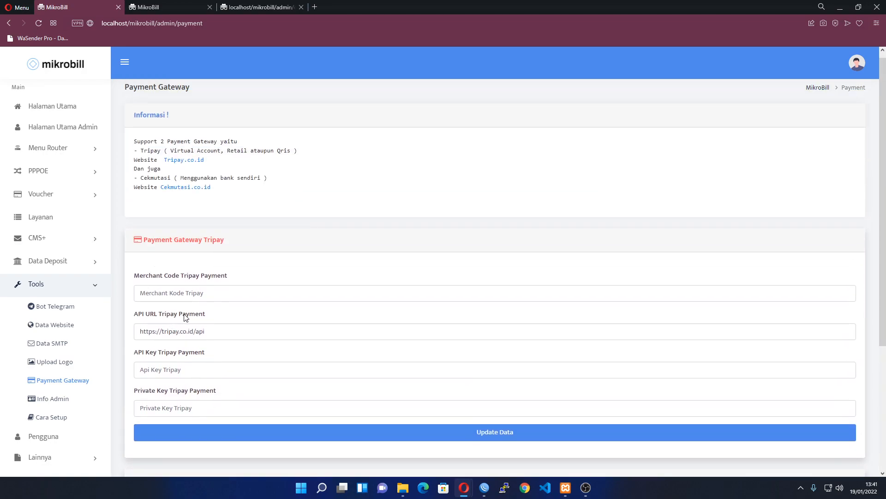
triple_click(223, 329)
left_click(227, 293)
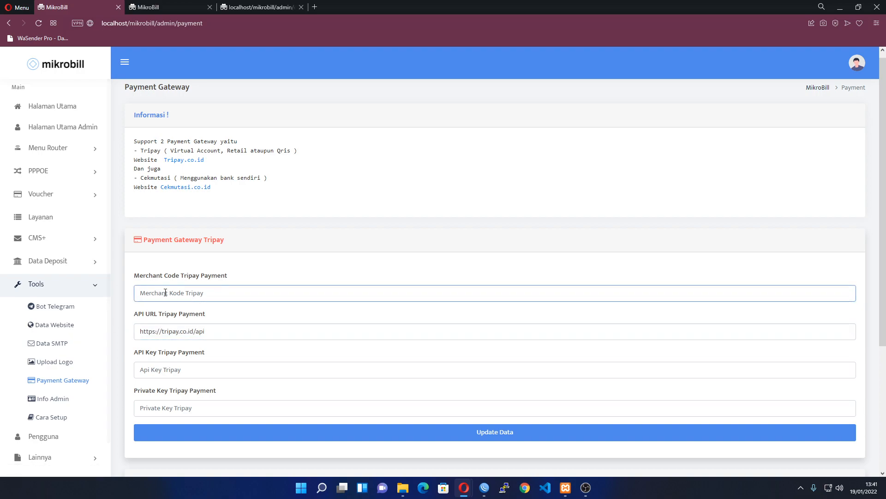
Scroll down and open the Info Admin contact page
scroll(163, 240, "down", 1)
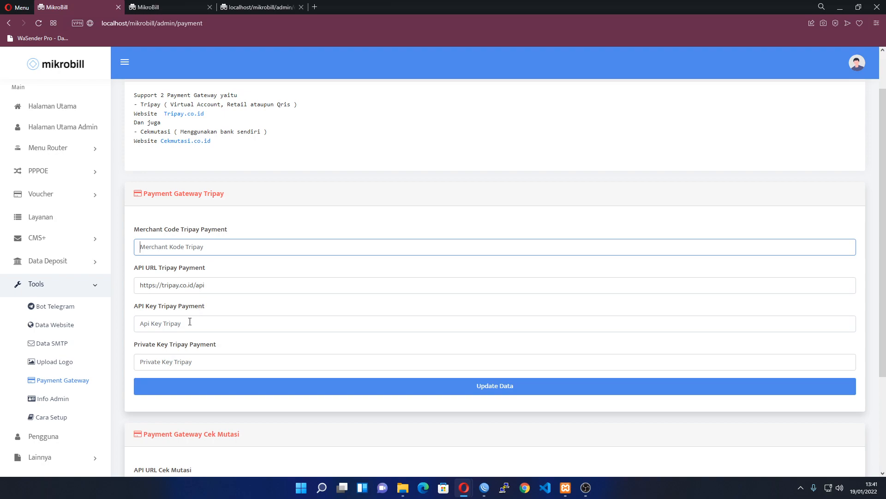
scroll(212, 353, "down", 3)
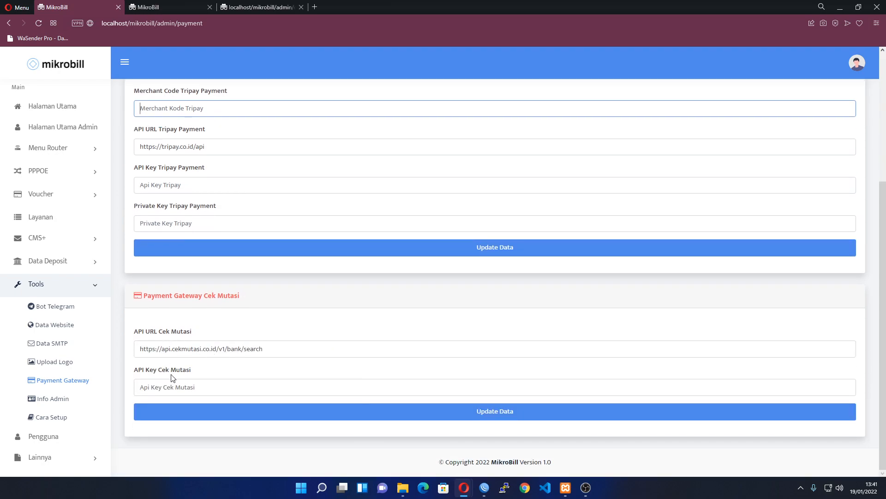
left_click(71, 398)
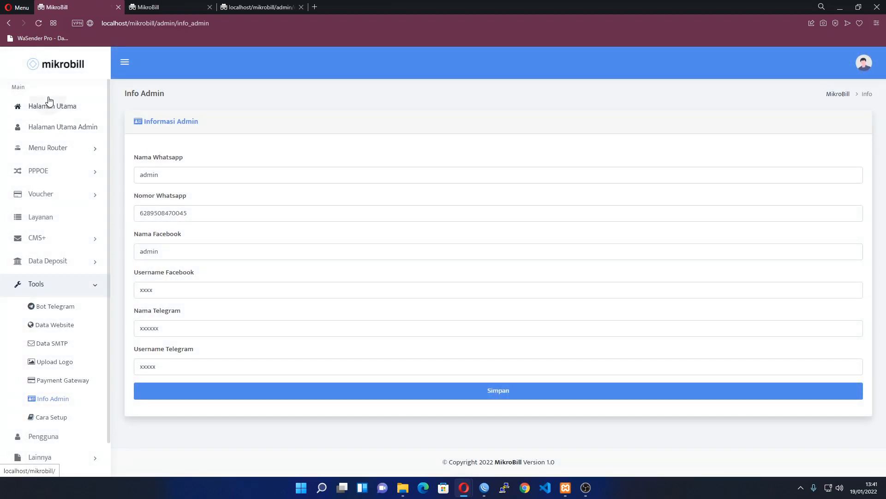
Open Halaman Utama in new tabs, read Cara Setup, then expand Fitur Tambahan
left_click(20, 105)
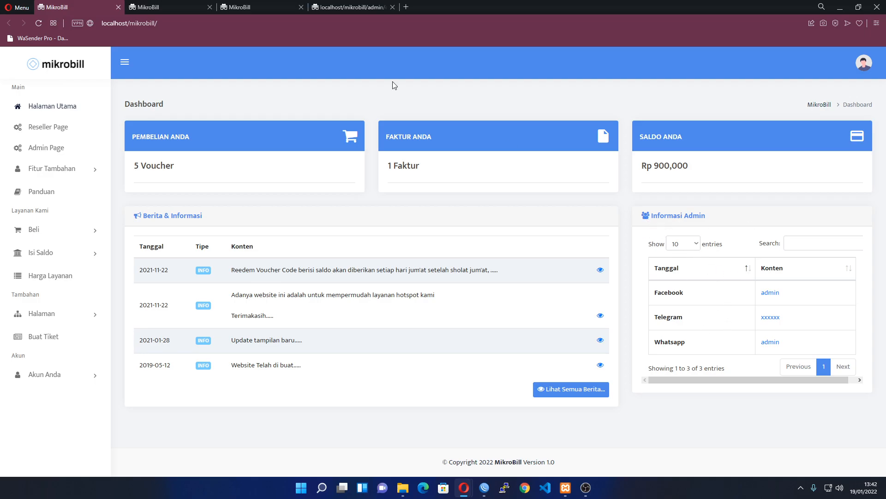
left_click(187, 7)
left_click(251, 5)
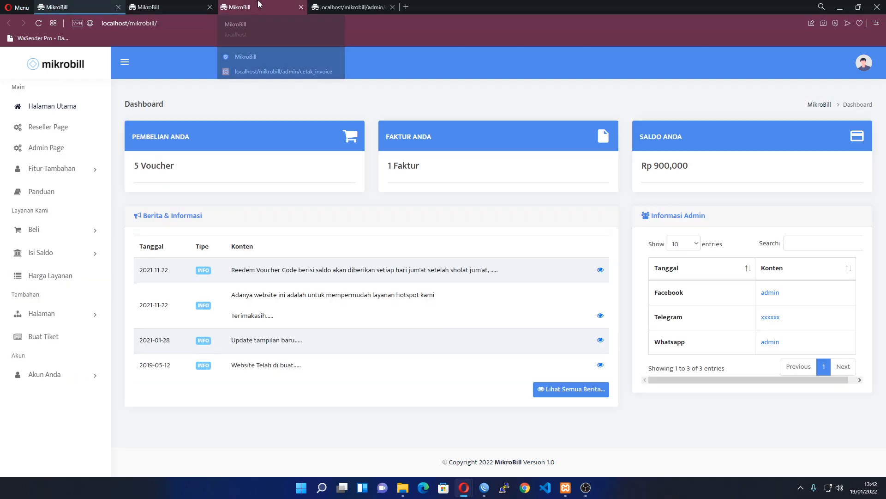
left_click(174, 4)
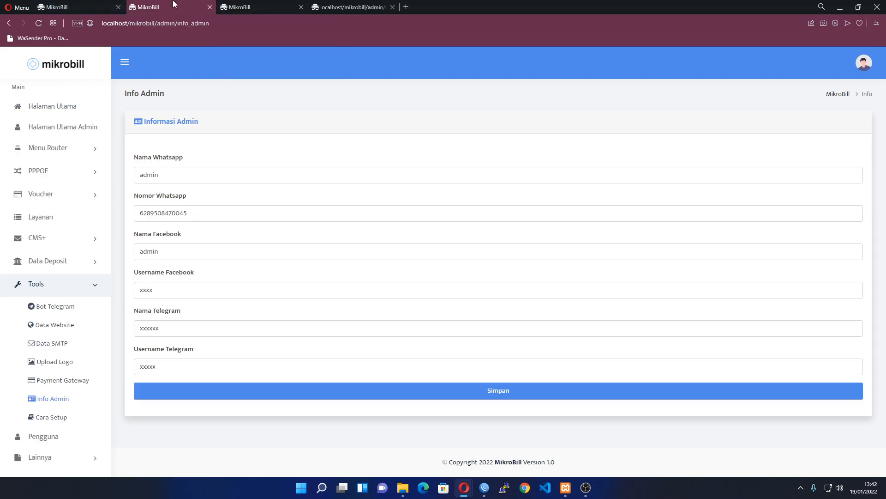
left_click(83, 416)
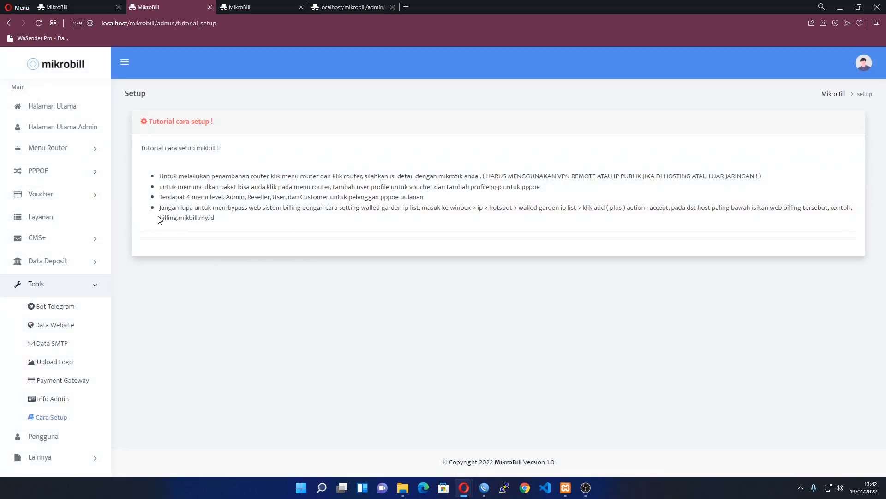
left_click(62, 4)
left_click(71, 170)
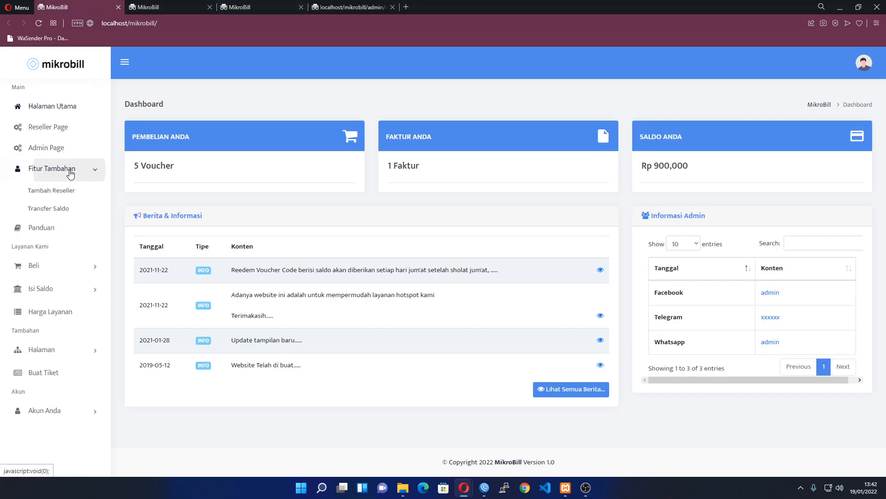
In Tambah Reseller, set Level to Reseller and enter the reseller's name and username
left_click(72, 191)
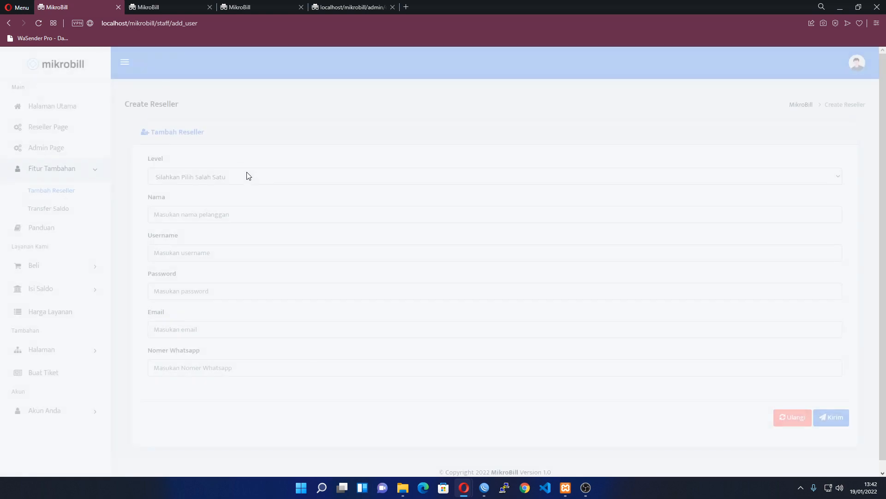
left_click(238, 178)
left_click(224, 200)
left_click(215, 221)
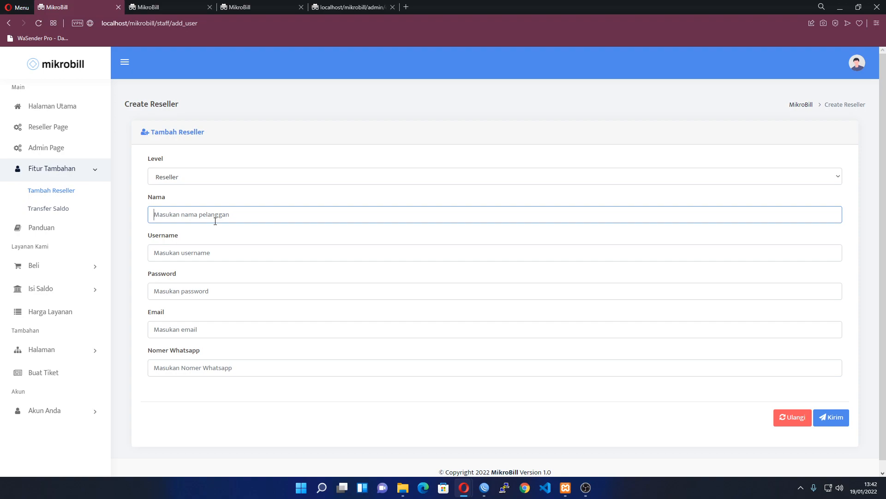
type("viki")
key("Tab")
type("viki")
Fill in the password, email and WhatsApp number, then submit the new reseller
key("Tab")
key("Tab")
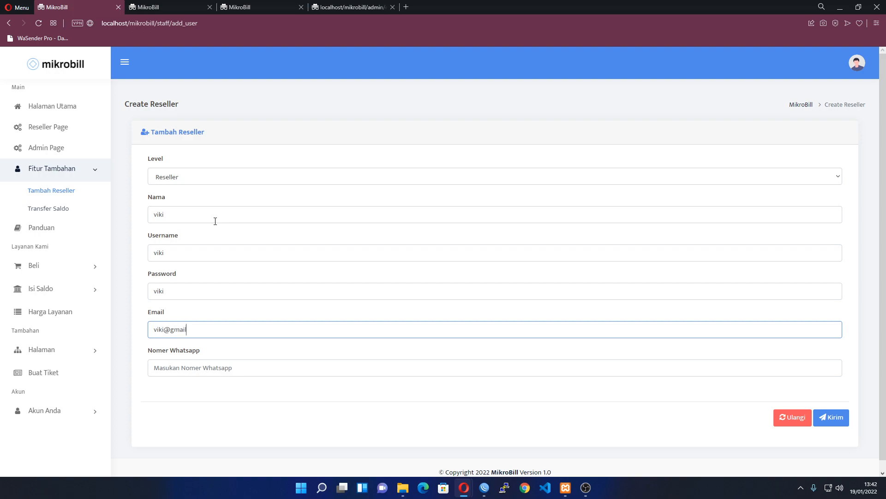
key("Tab")
type("08")
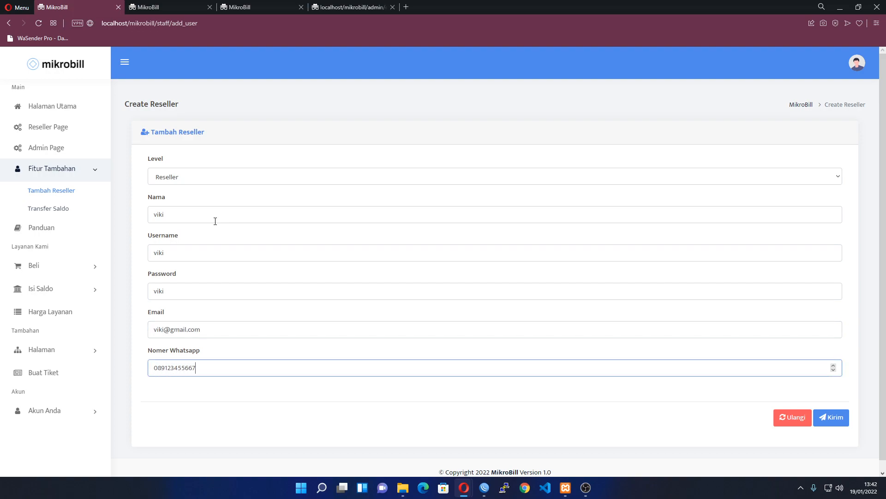
left_click(832, 424)
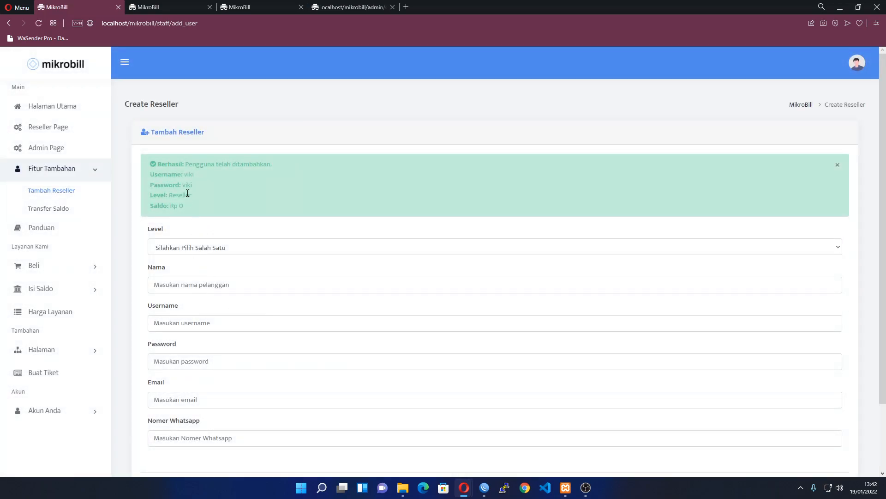
double_click(186, 186)
key("ctrl+c")
Transfer 100000 of balance to the new reseller via Transfer Saldo
left_click(41, 213)
left_click(192, 217)
key("ctrl+v")
left_click(214, 251)
type("1")
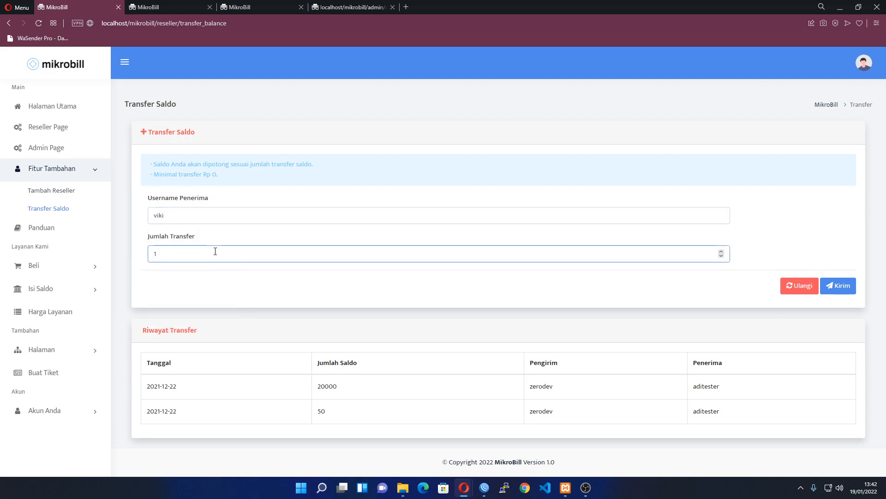
type("00000")
key("Return")
Log out of the admin account and sign in with the reseller's credentials
left_click(856, 69)
left_click(850, 123)
left_click(372, 239)
key("ctrl+v")
key("Tab")
key("ctrl+v")
key("Return")
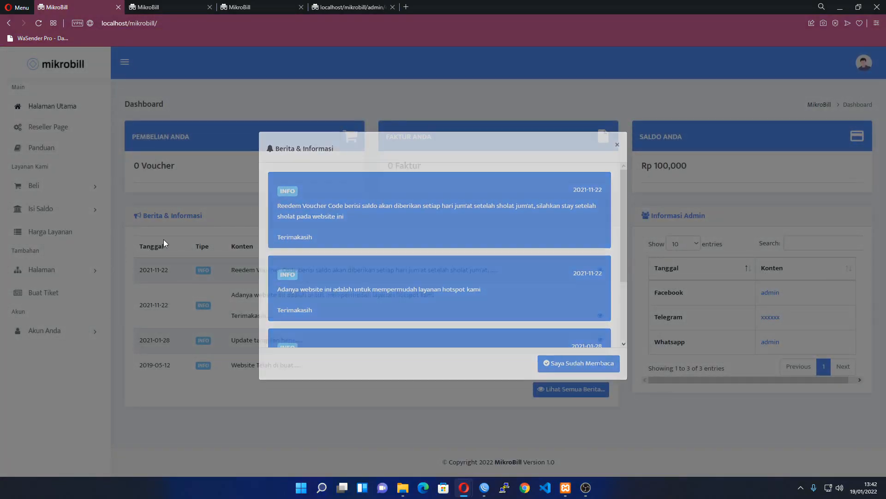
Dismiss the news popup and open Reseller Page and Beli Voucher in new tabs
left_click(163, 239)
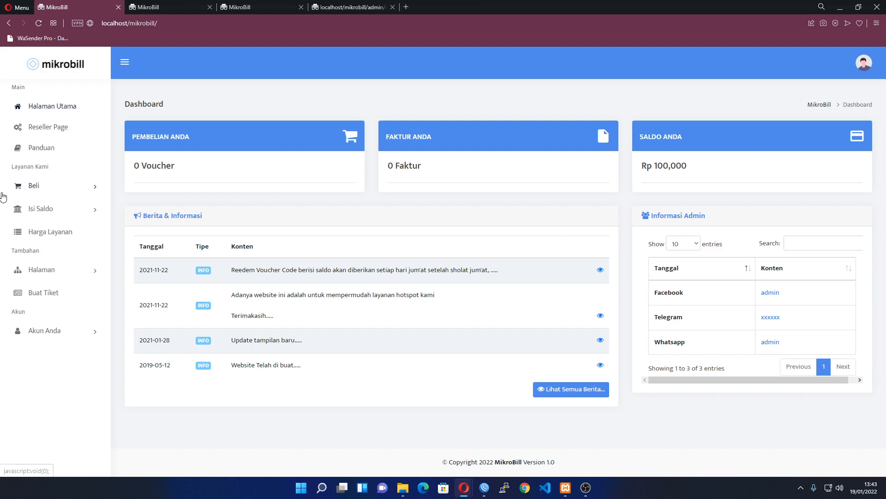
left_click(53, 187)
left_click(46, 187)
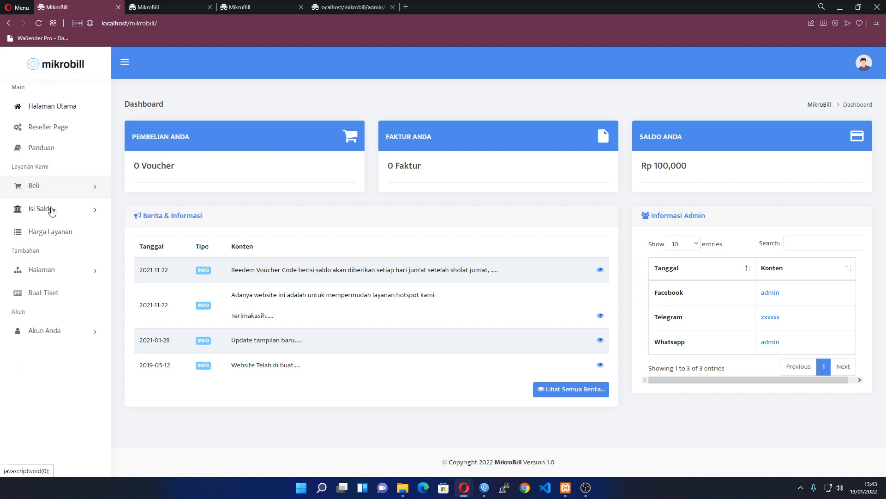
middle_click(53, 132)
left_click(56, 211)
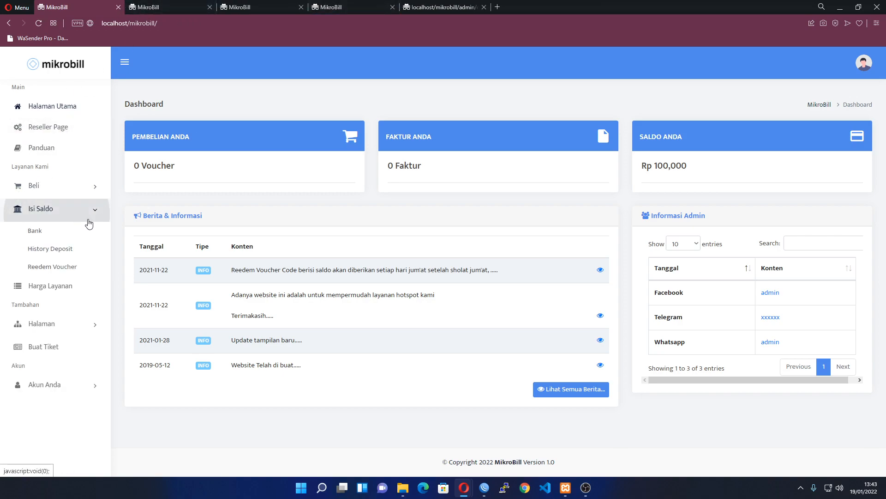
left_click(53, 206)
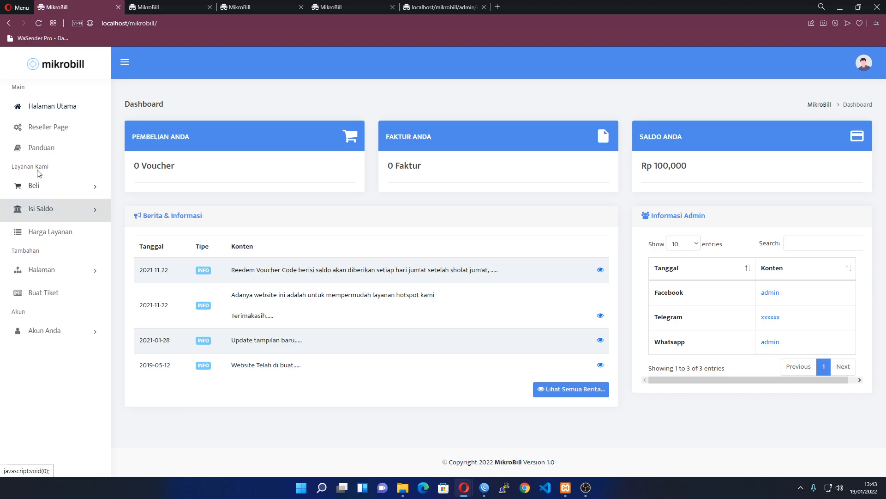
left_click(47, 210)
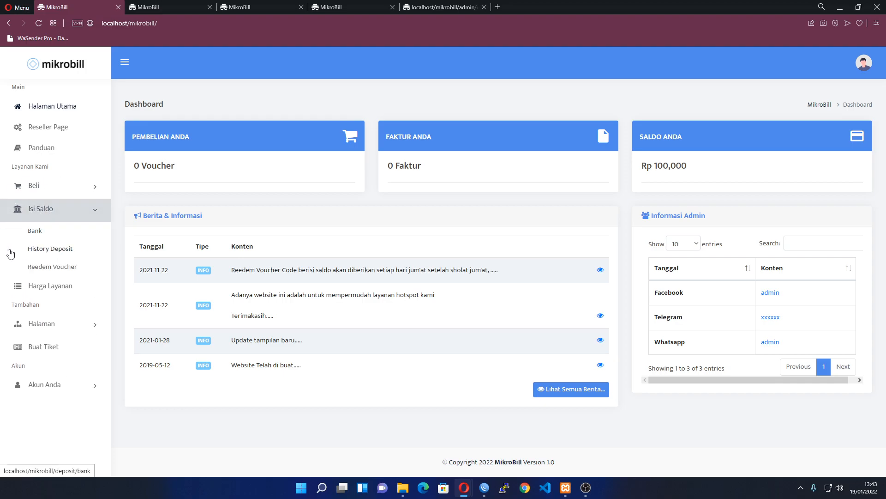
left_click(59, 187)
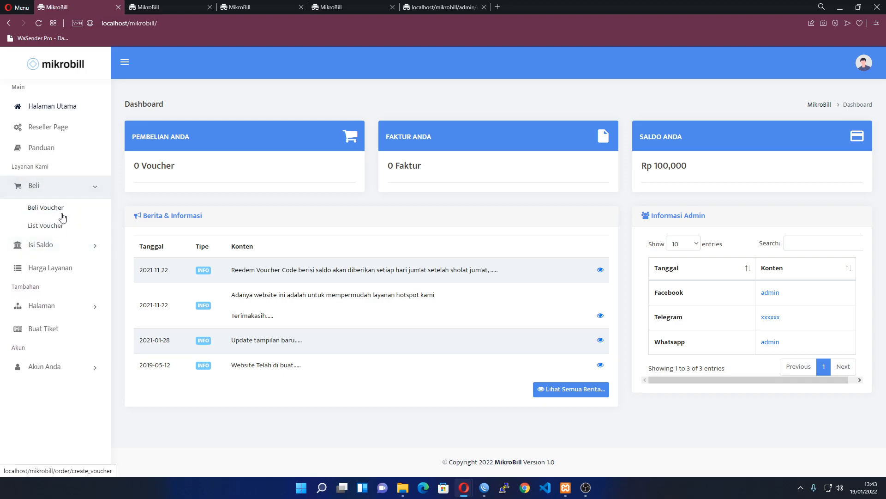
middle_click(52, 217)
On the voucher purchase form, choose Voucher Hotspot and the paket-2-jam package
left_click(244, 7)
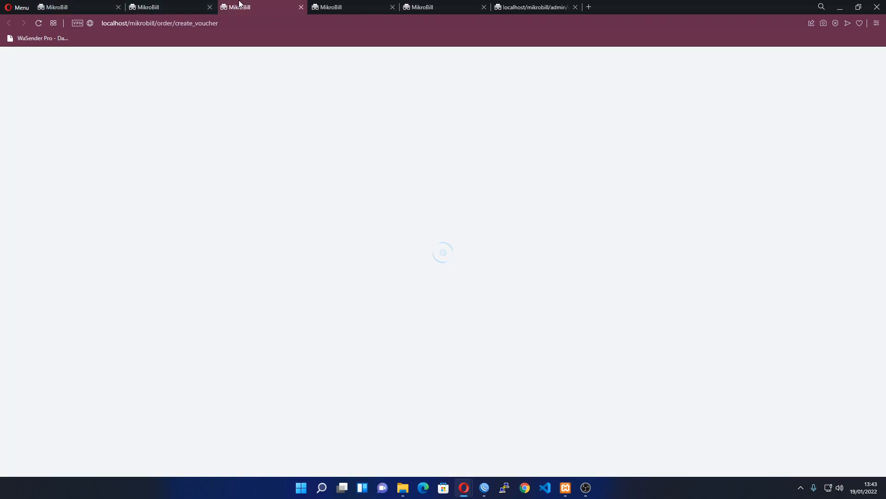
left_click(203, 264)
left_click(203, 289)
left_click(205, 302)
left_click(209, 329)
left_click(207, 310)
left_click(222, 341)
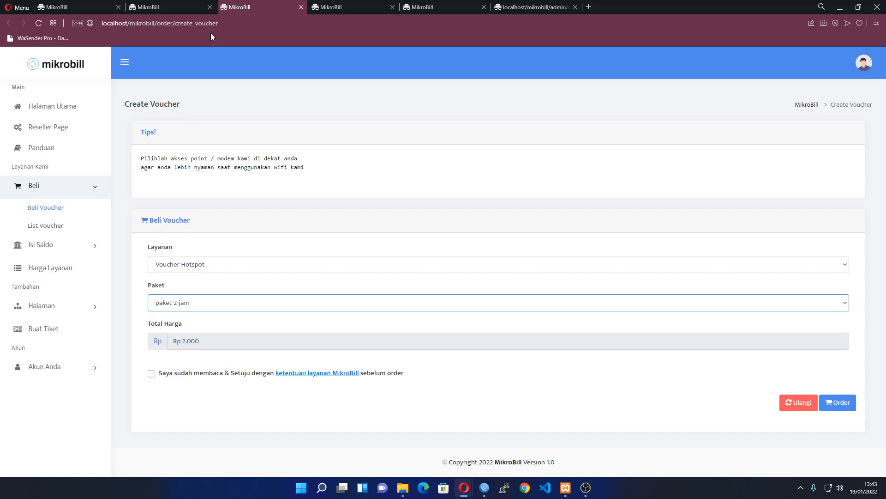
key("ctrl+shift+Tab")
key("ctrl+shift+Tab")
In Generate Voucher Code, choose Voucher Hotspot, paket-2jam and quantity 10
key("ctrl+Tab")
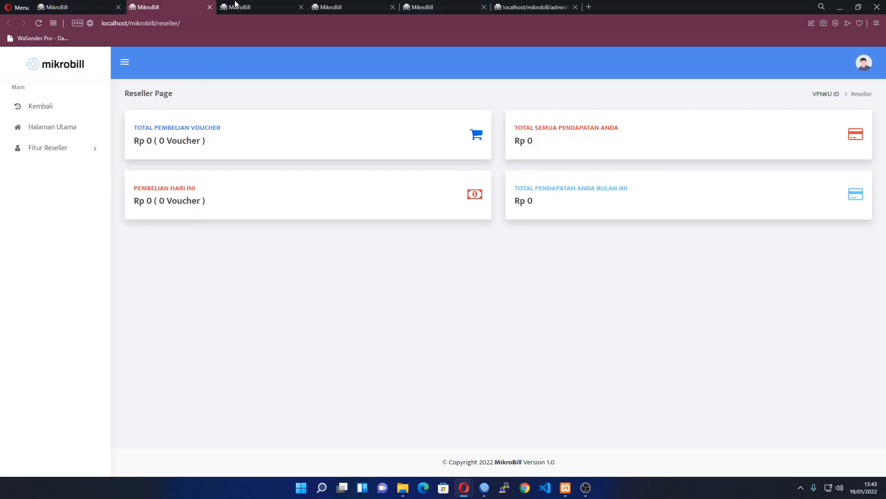
key("ctrl+Tab")
left_click(162, 5)
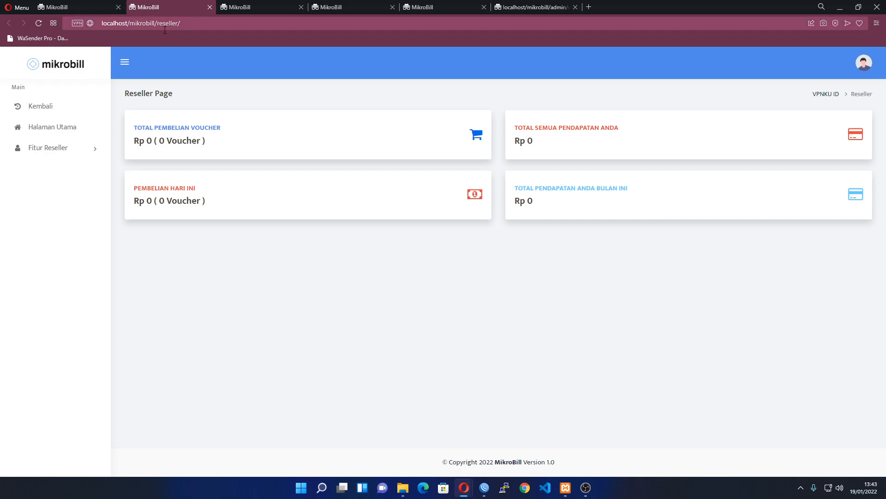
left_click(85, 148)
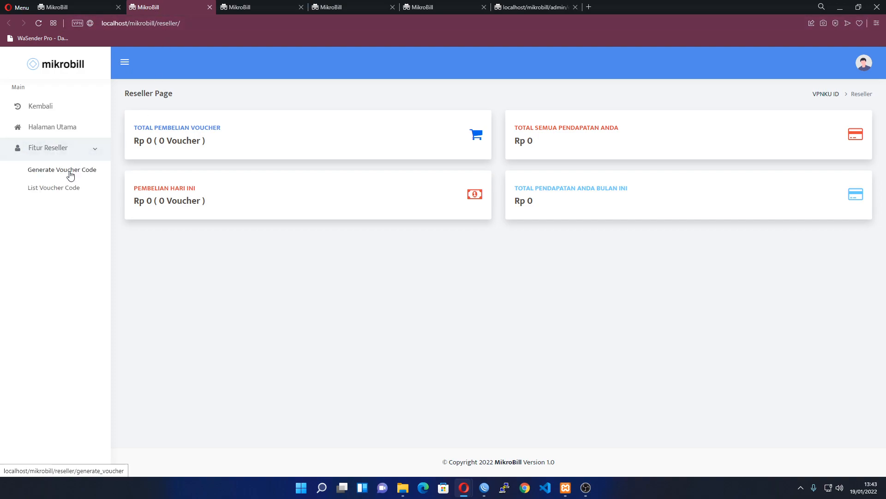
left_click(71, 168)
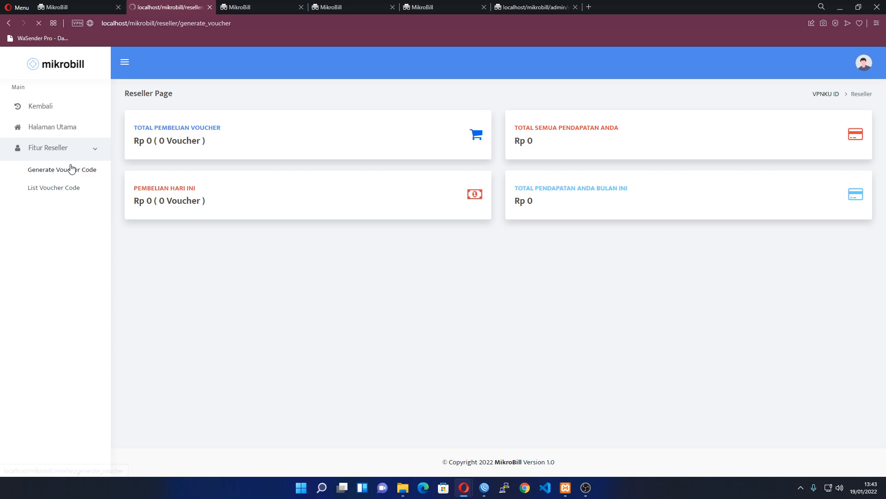
left_click(210, 272)
left_click(205, 296)
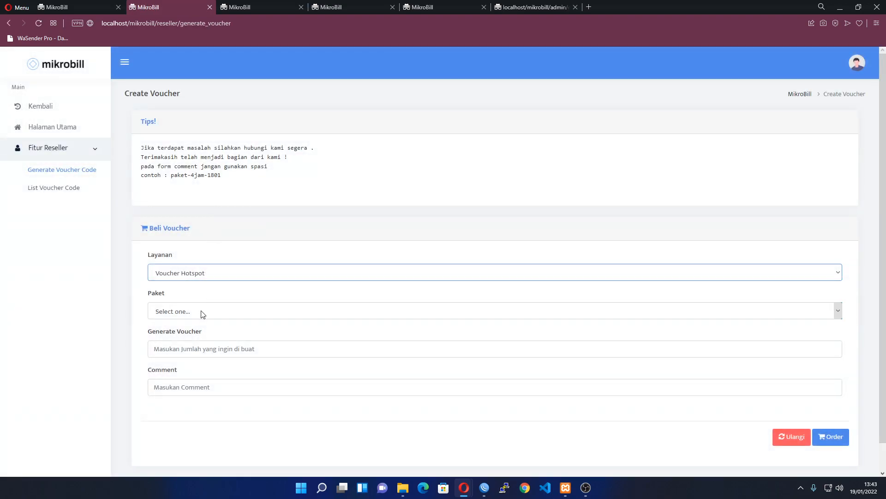
left_click(202, 312)
left_click(199, 350)
left_click(221, 352)
type("10")
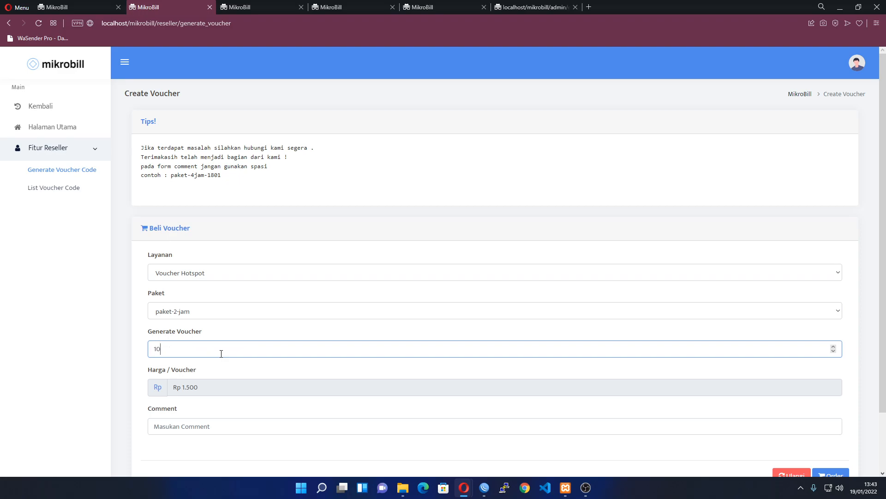
Reload the main dashboard in the first tab and dismiss the news announcement
scroll(215, 352, "down", 2)
left_click(93, 6)
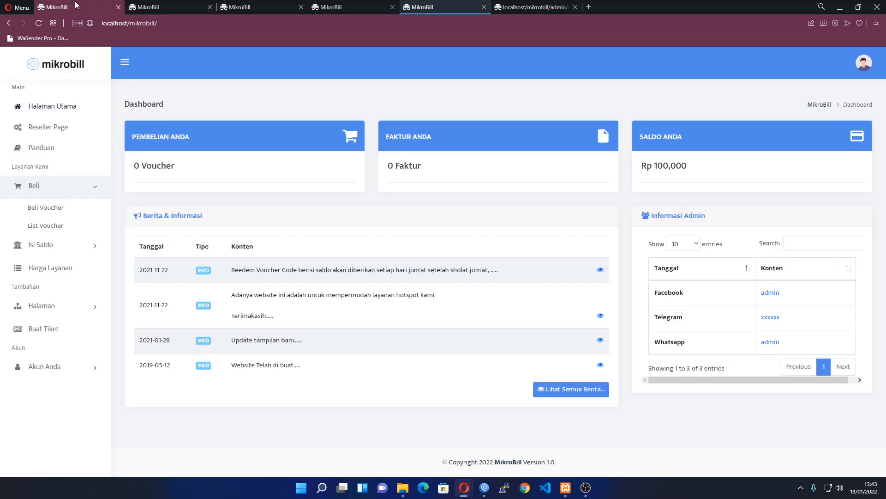
left_click(63, 107)
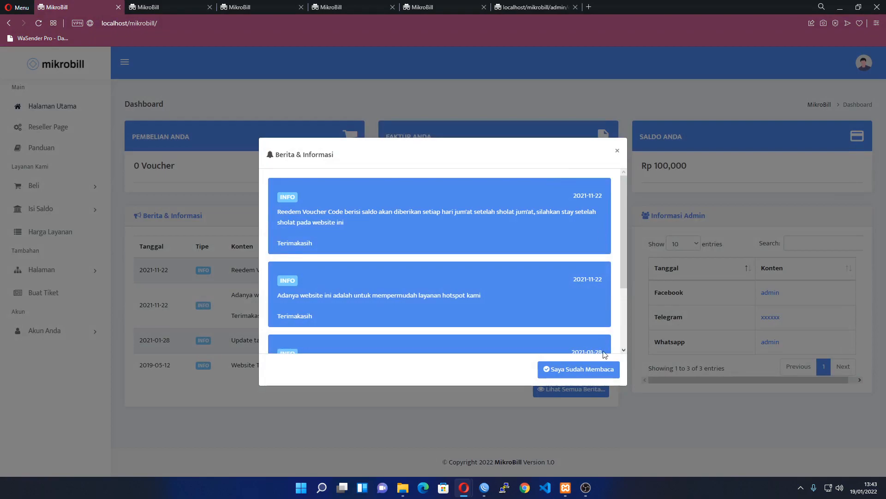
left_click(570, 376)
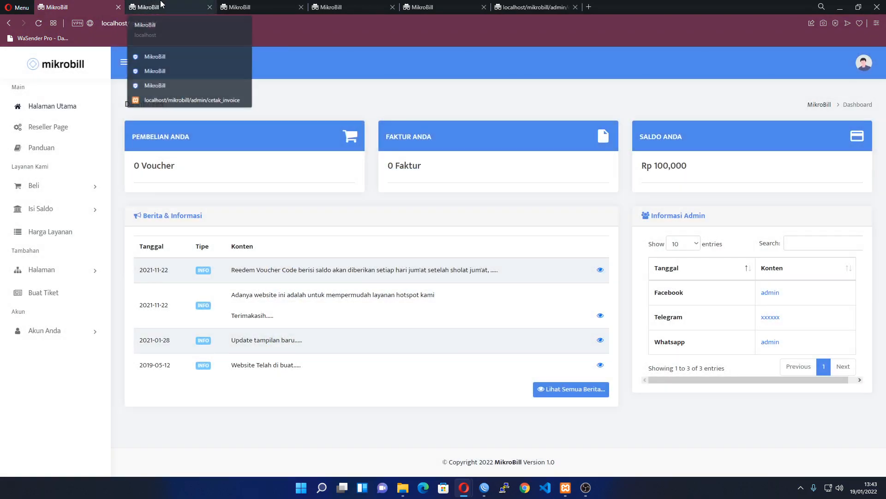
left_click(160, 4)
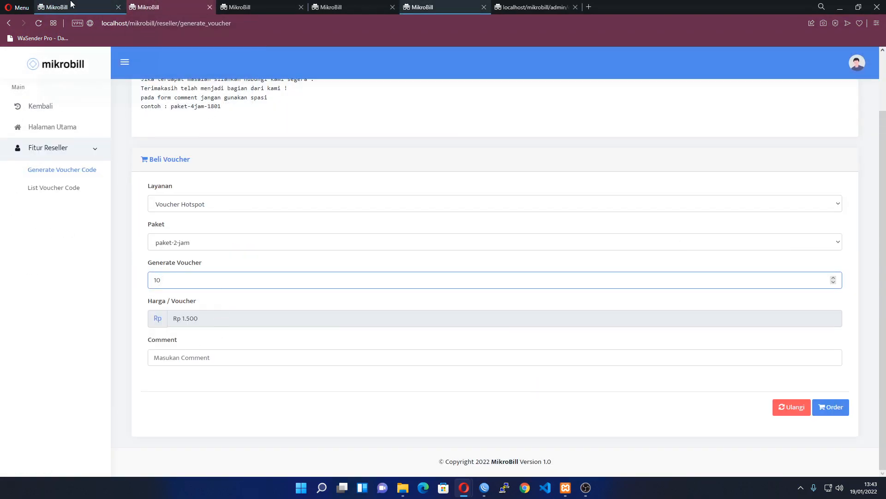
Add the comment 'pa' and submit the order for 10 vouchers
left_click(199, 358)
type("paket-2jam-viki")
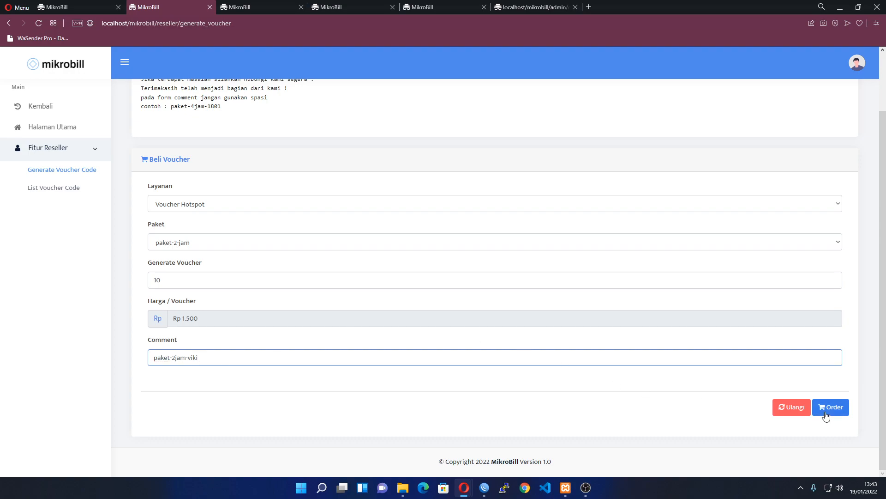
left_click(826, 416)
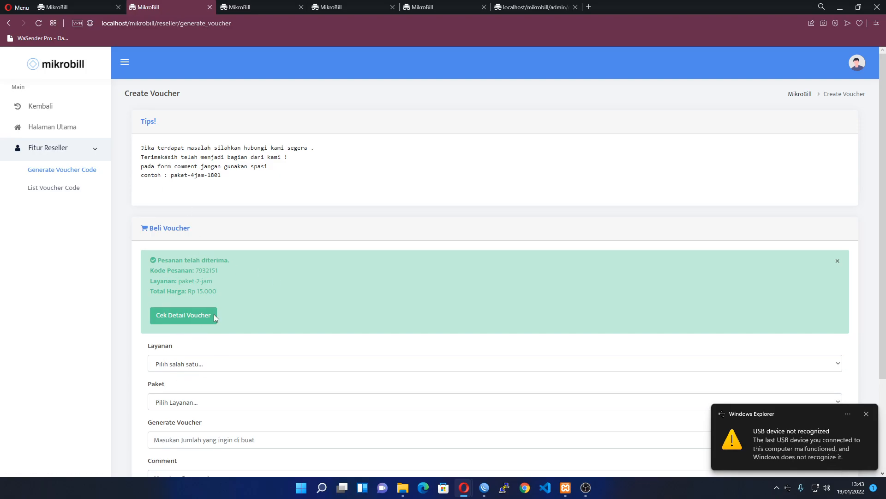
Open Cek Detail Voucher and refresh the dashboard to confirm the Rp 85,000 balance
scroll(194, 308, "down", 1)
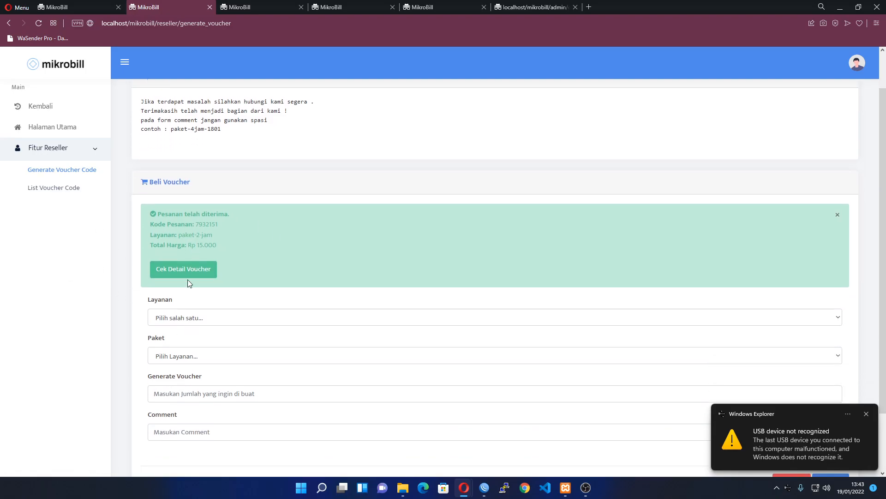
left_click(188, 270)
left_click(92, 4)
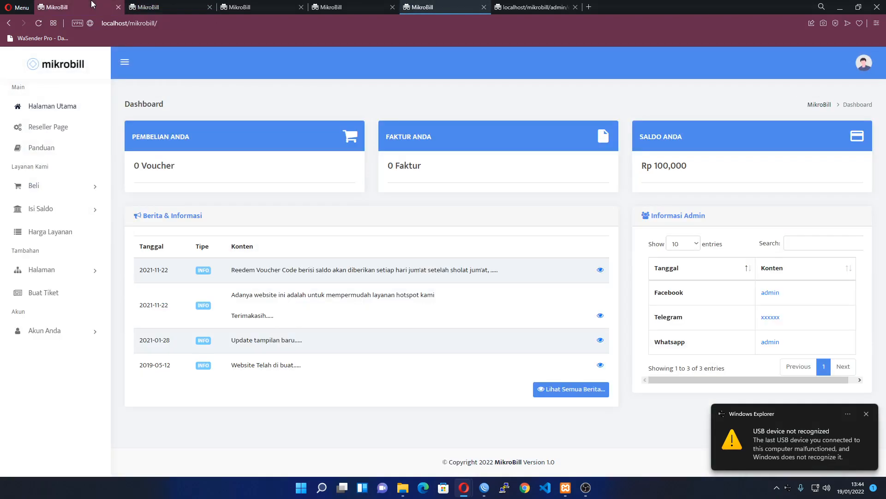
left_click(84, 106)
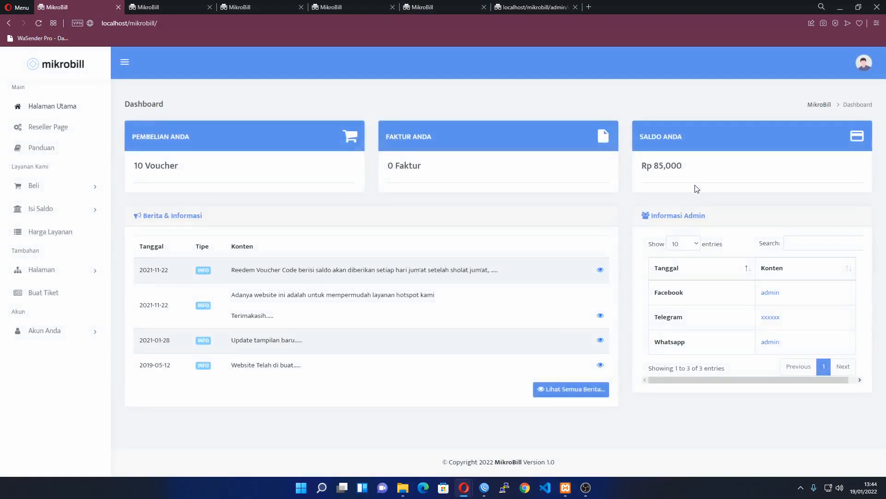
left_click(149, 7)
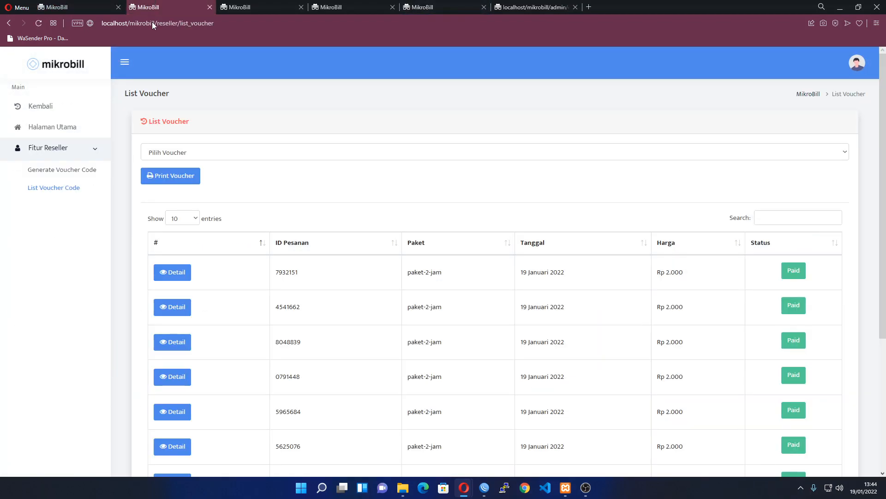
Select the 788-01.19.22 paket-2jam batch in the Pilih Voucher dropdown
left_click(153, 152)
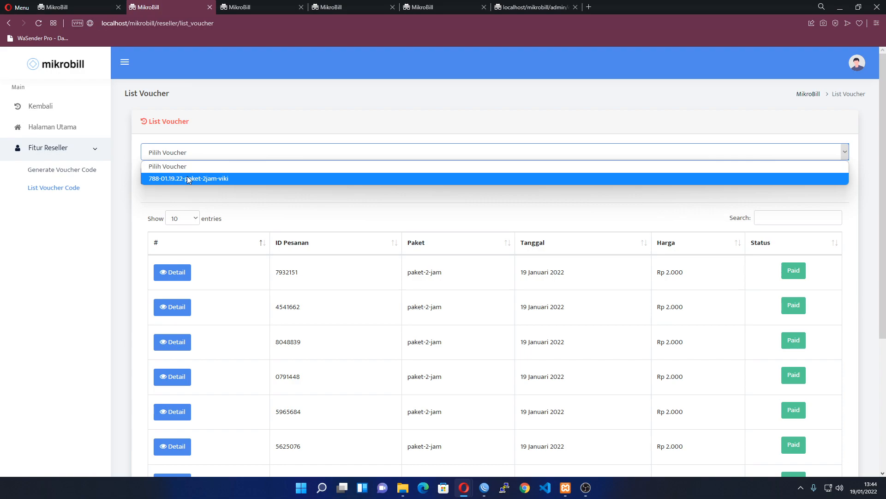
left_click(187, 178)
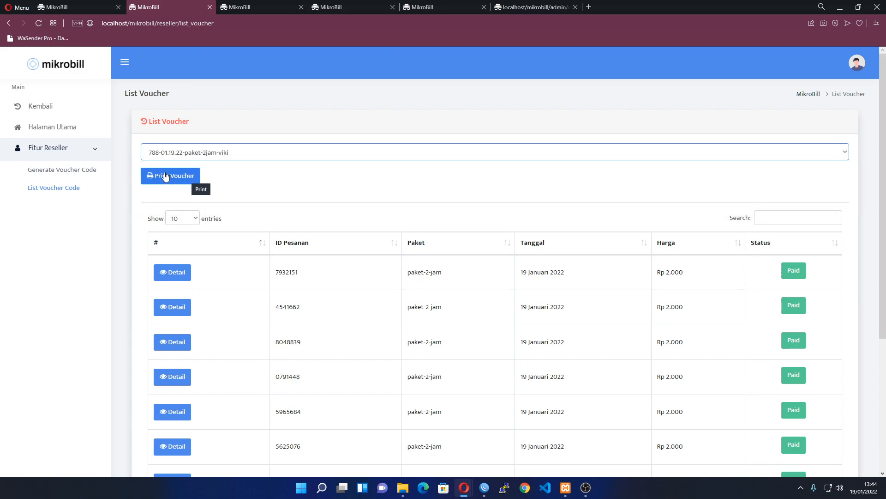
In WinBox, open IP > Hotspot > Users and inspect one of the reseller's new hotspot users
left_click(485, 488)
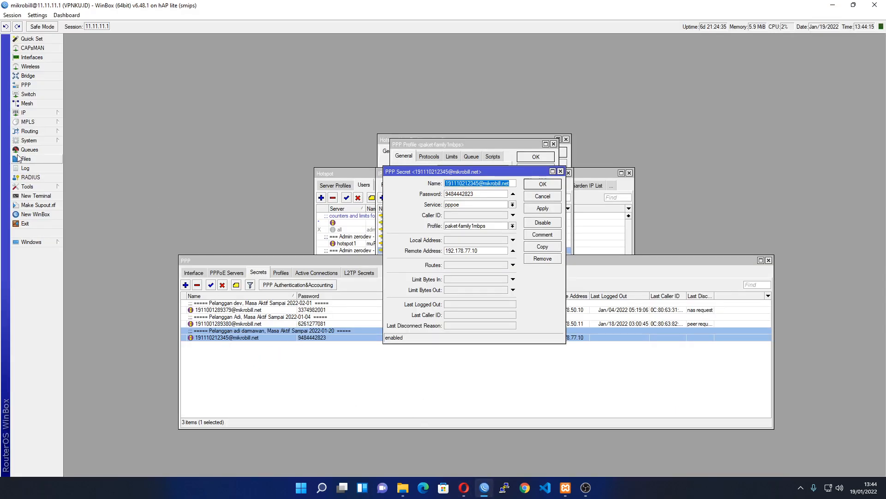
left_click(26, 112)
left_click(77, 196)
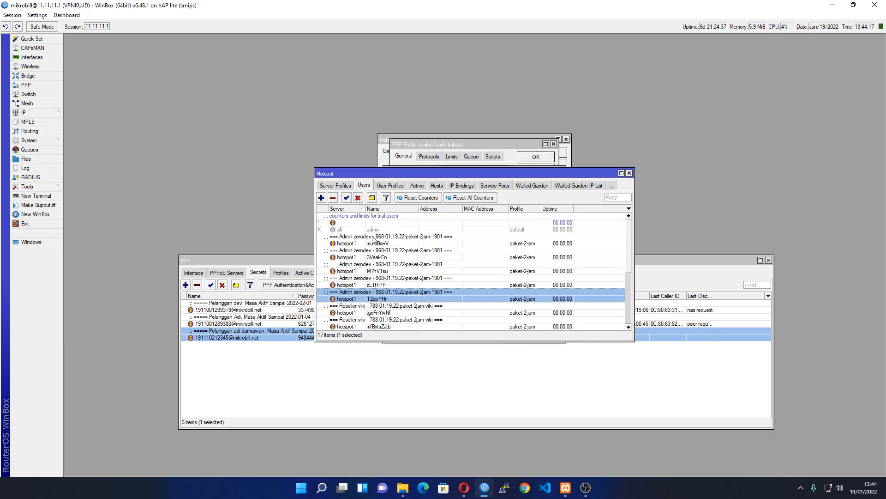
scroll(376, 267, "down", 4)
scroll(376, 268, "down", 3)
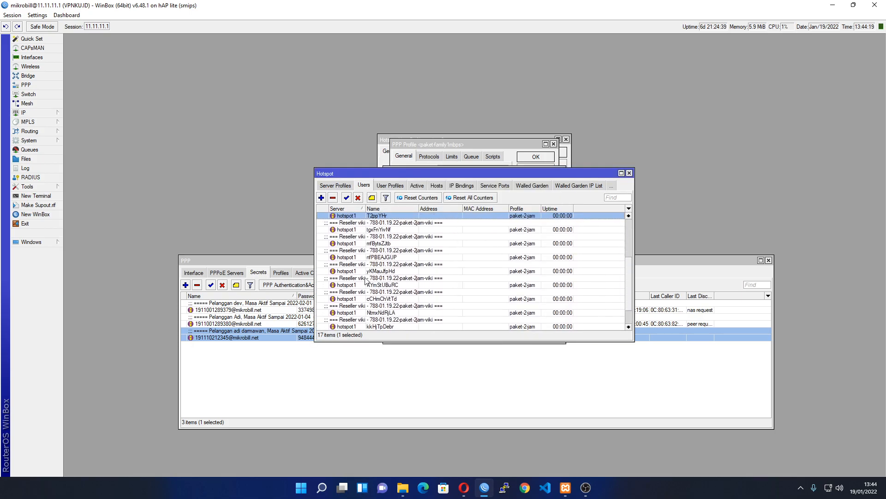
double_click(354, 285)
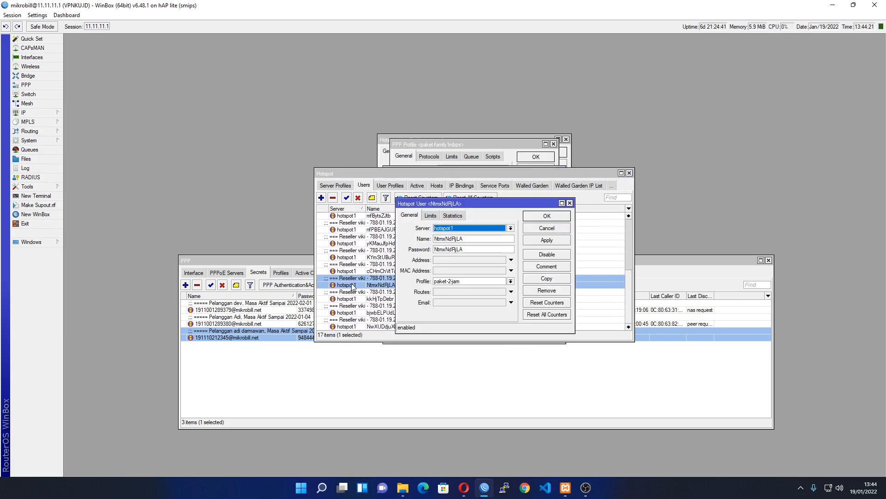
key("Escape")
Select all ten reseller paket-2-jam users together, then switch back to MikroBill in Opera
scroll(415, 293, "up", 2)
scroll(382, 278, "up", 2)
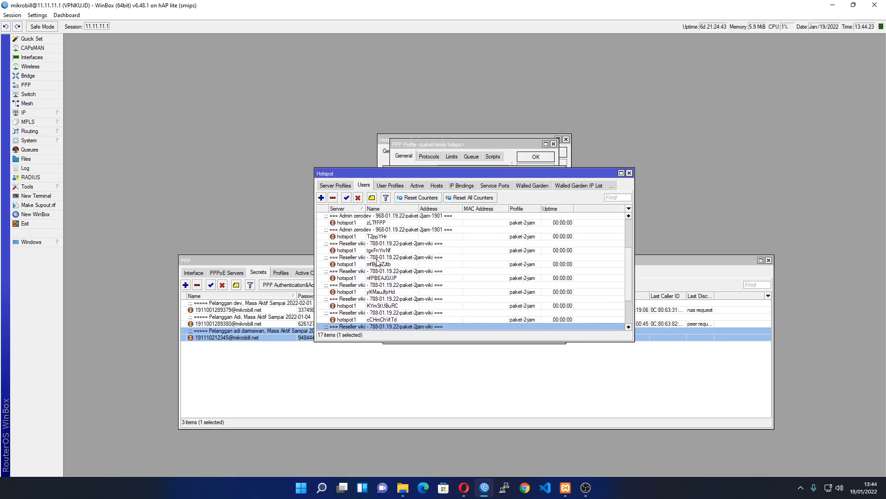
left_click(375, 250)
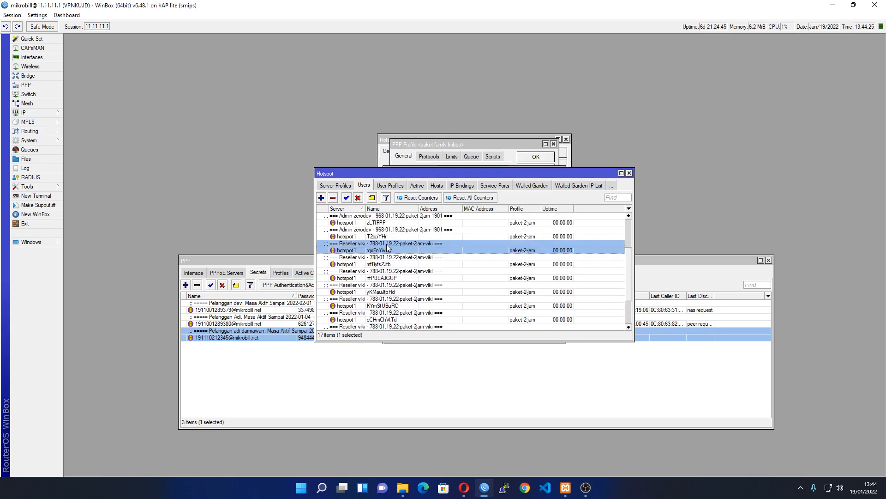
scroll(388, 266, "down", 3)
left_click(384, 326, "shift")
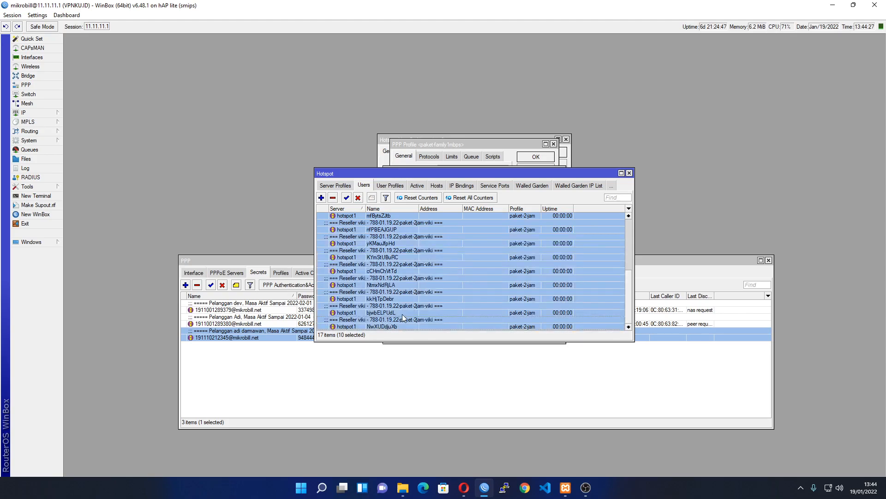
key("alt+Tab")
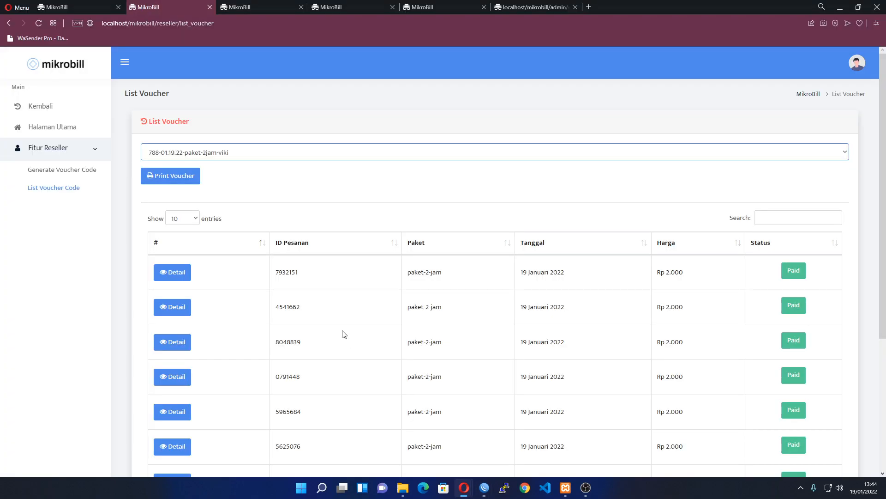
Print Voucher to get the ten paket-2-jam QR cards, cancel printing, and return to List Voucher
left_click(165, 173)
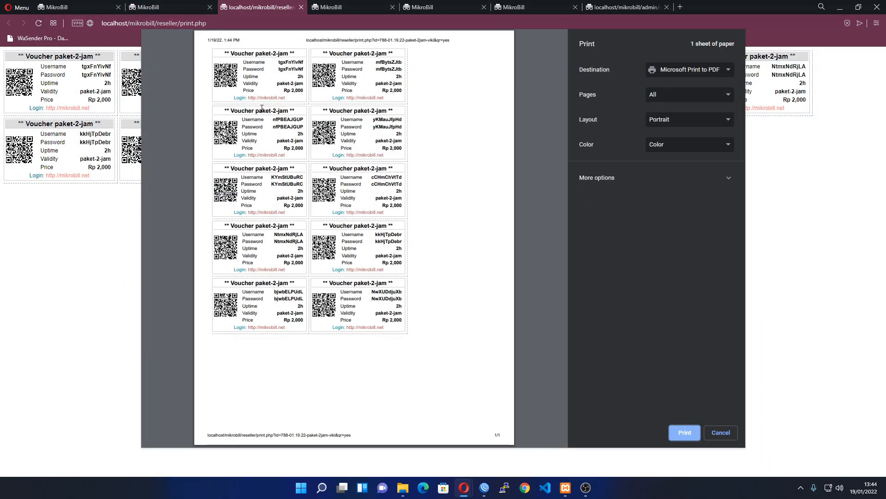
mouse_move(184, 4)
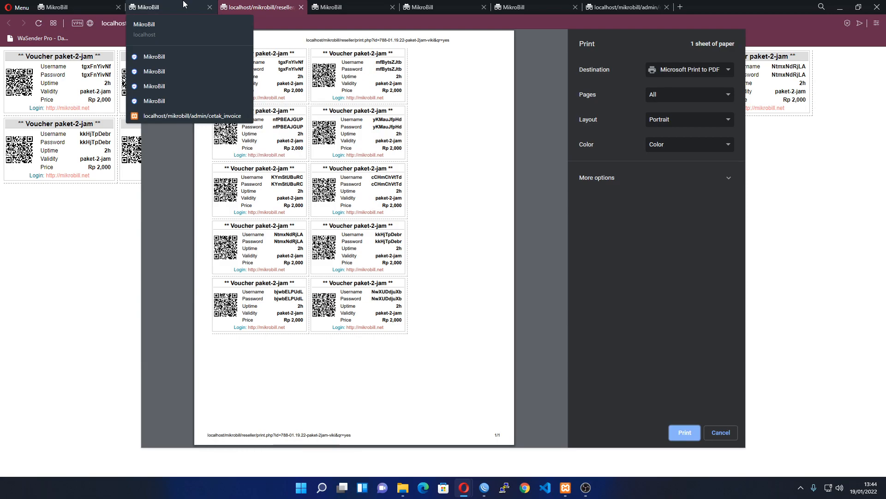
key("Escape")
left_click(178, 5)
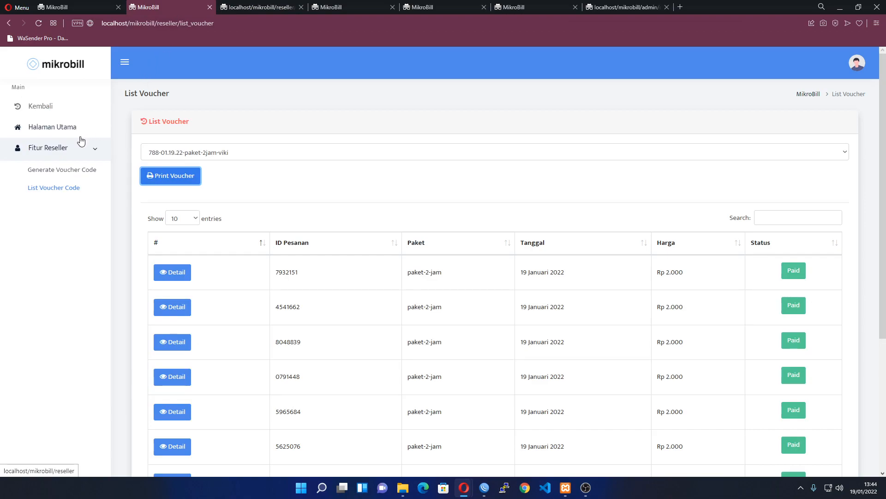
Open the Halaman Utama reseller dashboard and highlight the Rp 5.000 income amount
left_click(70, 128)
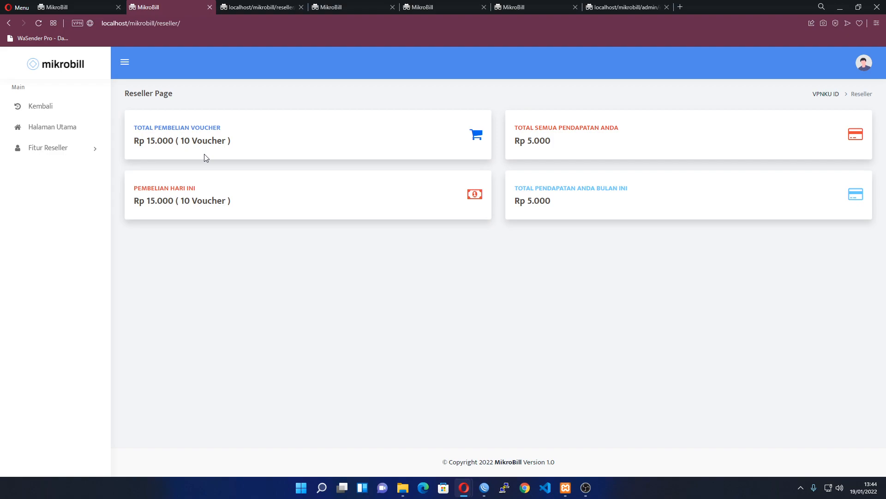
left_click_drag(521, 140, 562, 147)
left_click(564, 147)
Highlight the monthly income card's title and value, then open the avatar's account menu
left_click_drag(566, 205, 514, 185)
left_click(537, 223)
left_click_drag(538, 223, 514, 186)
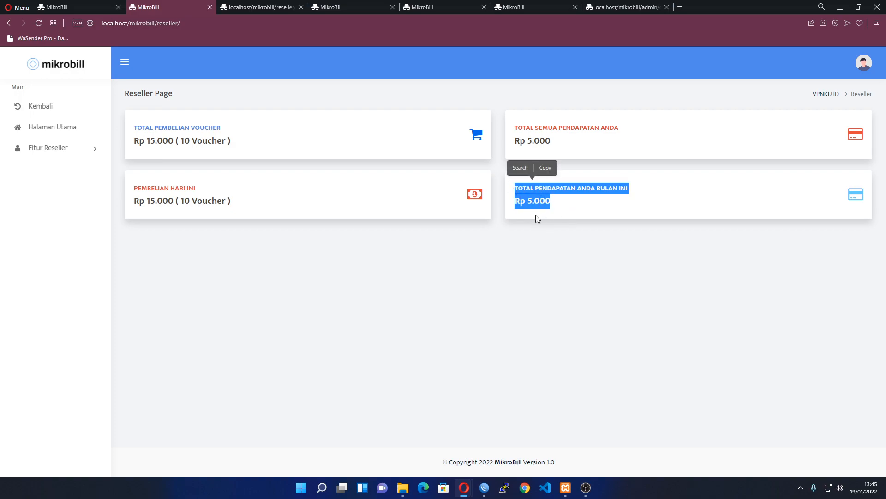
left_click(535, 215)
left_click_drag(558, 206, 509, 191)
left_click(593, 276)
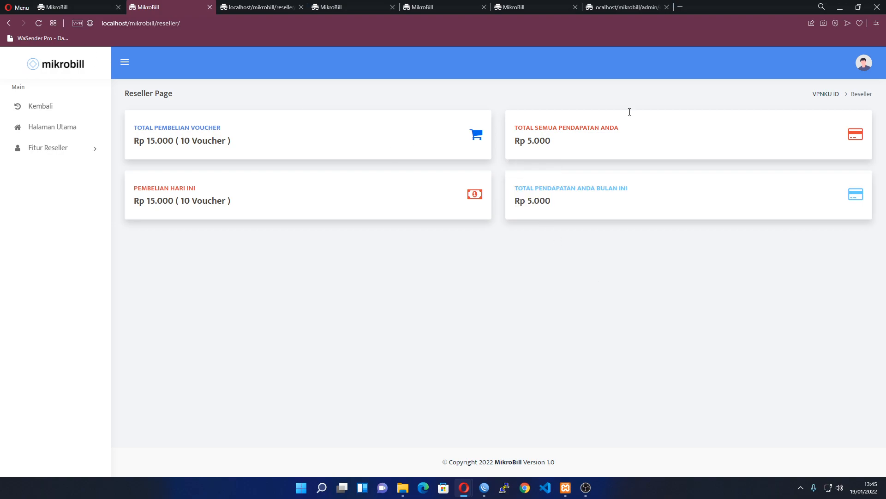
left_click(861, 76)
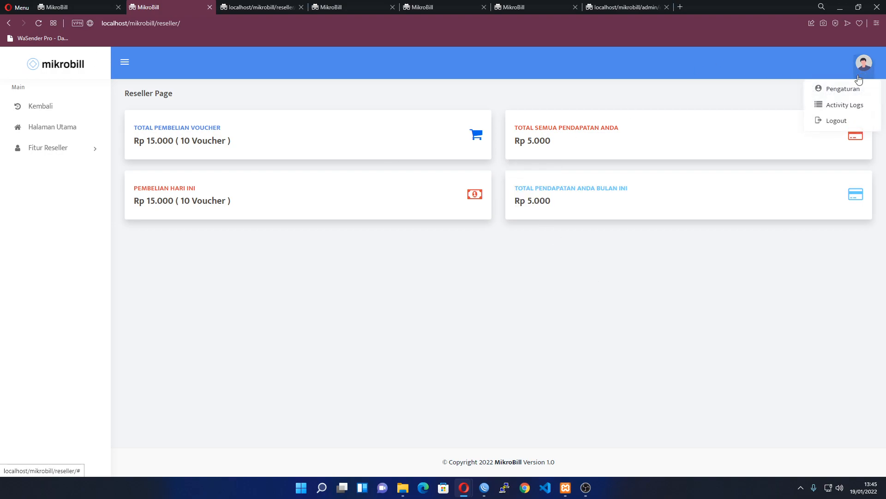
Log out of the reseller account, sign in with the admin credentials, and open the Admin Page
left_click(841, 121)
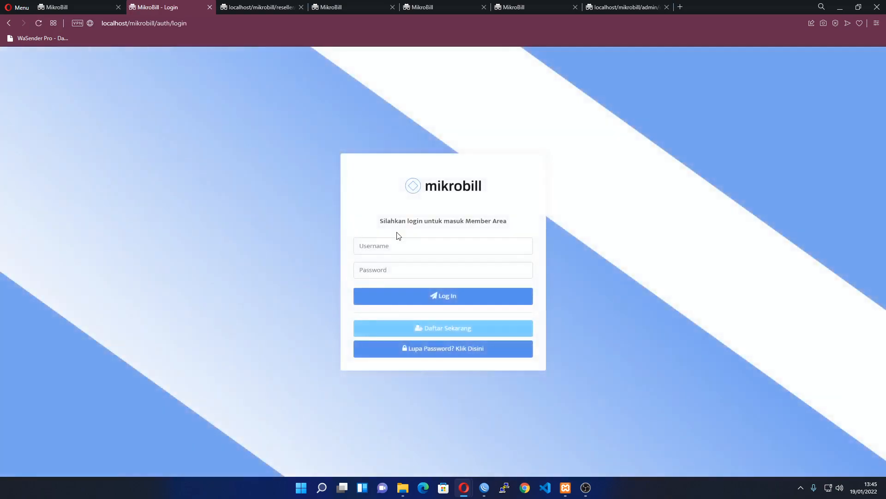
left_click(404, 253)
key("BackSpace")
key("BackSpace")
key("BackSpace")
key("Tab")
key("Return")
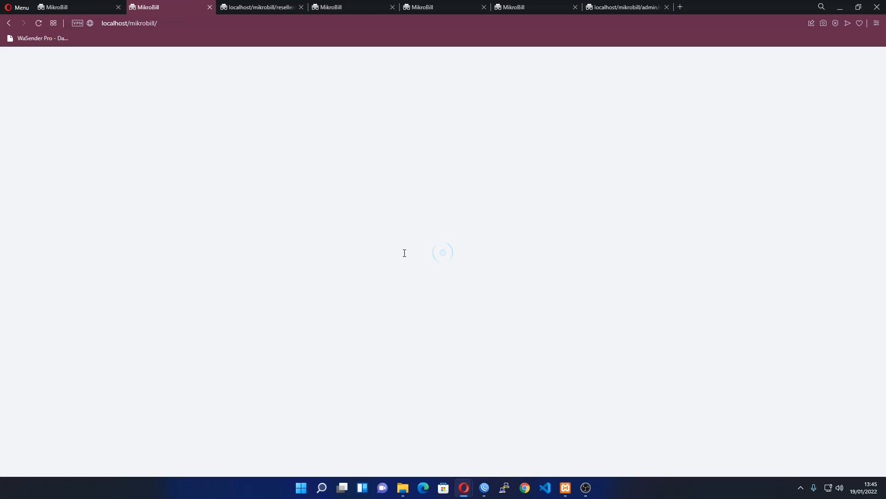
left_click(66, 147)
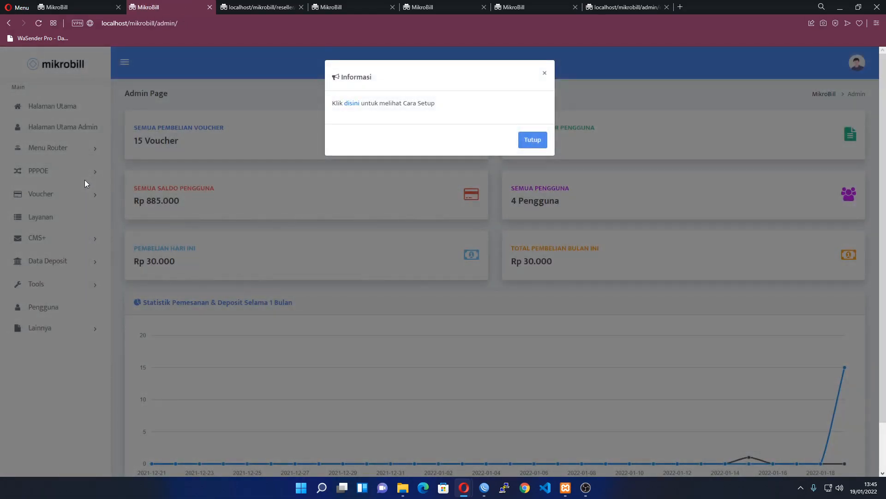
left_click(85, 180)
Expand and collapse the ticket/news, PPPoE and Menu Router sidebar sections, leaving Menu Router open
left_click(65, 244)
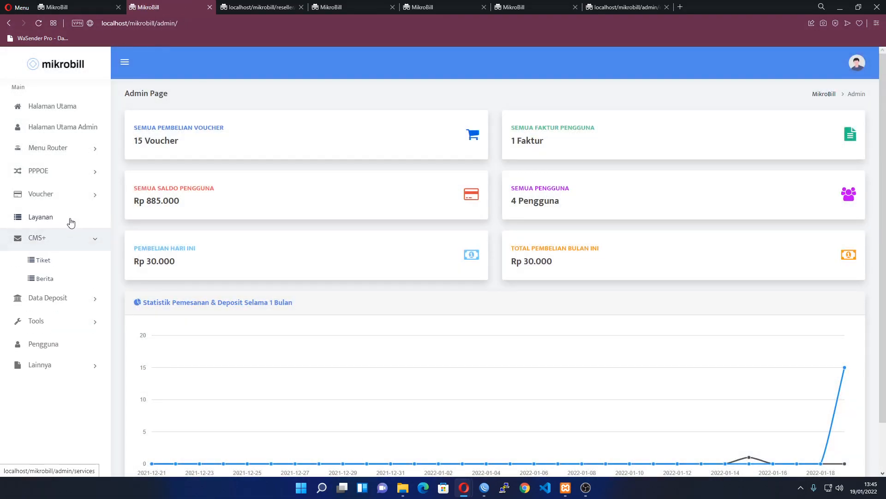
left_click(64, 171)
left_click(65, 147)
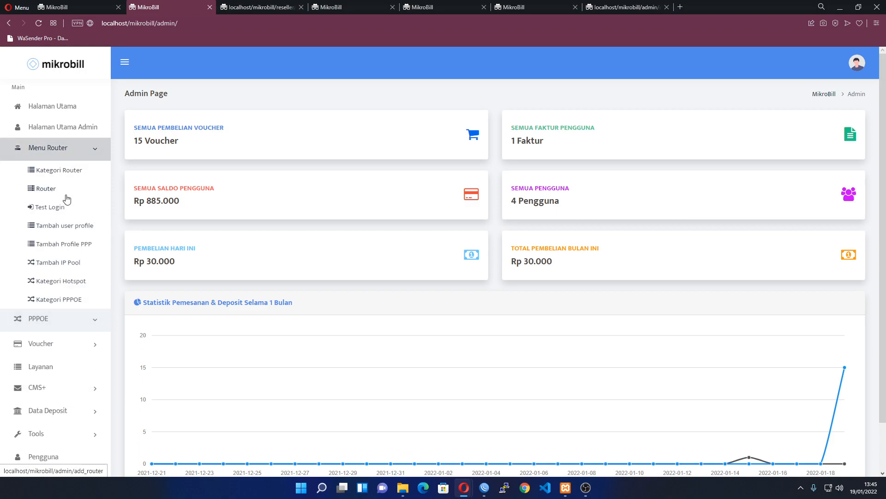
left_click(76, 150)
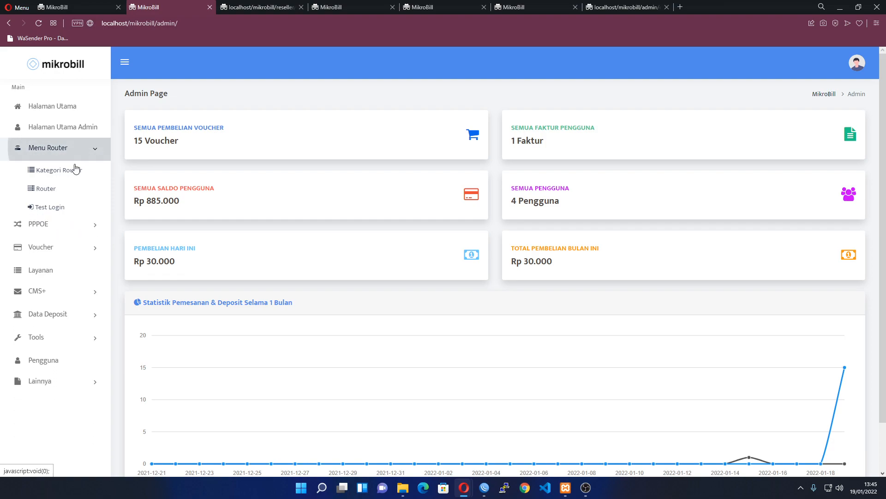
left_click(69, 171)
left_click(68, 172)
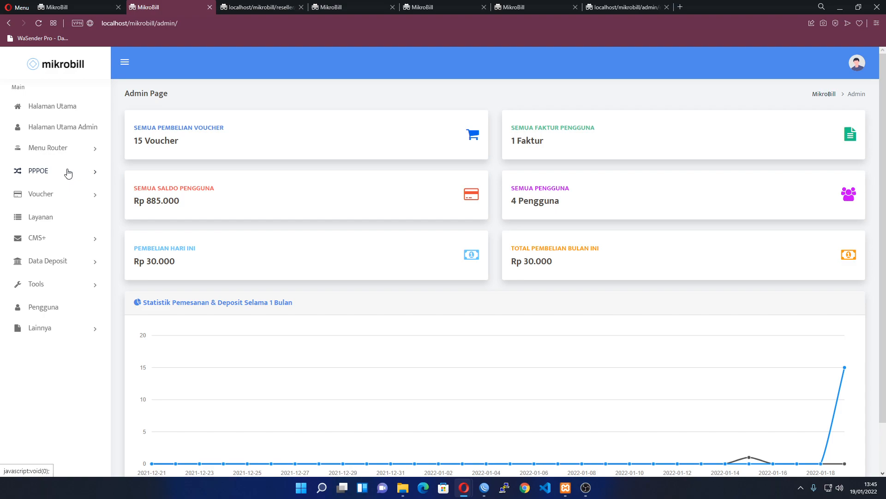
left_click(71, 147)
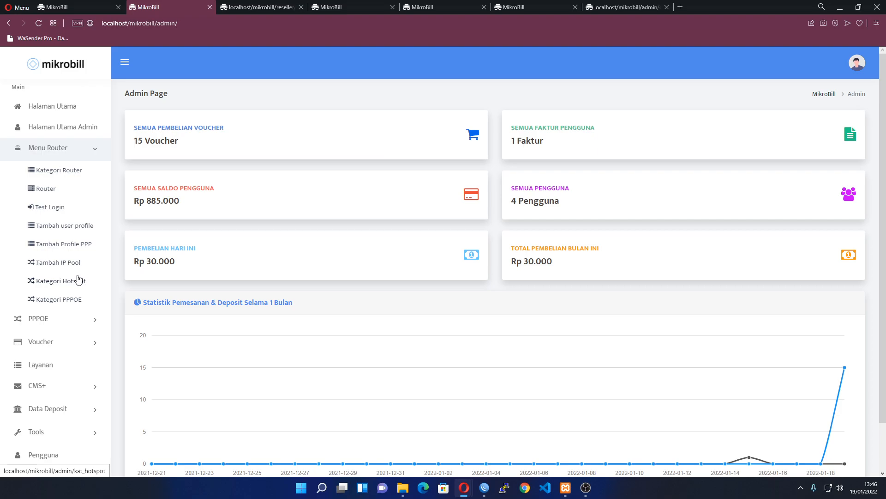
left_click(73, 152)
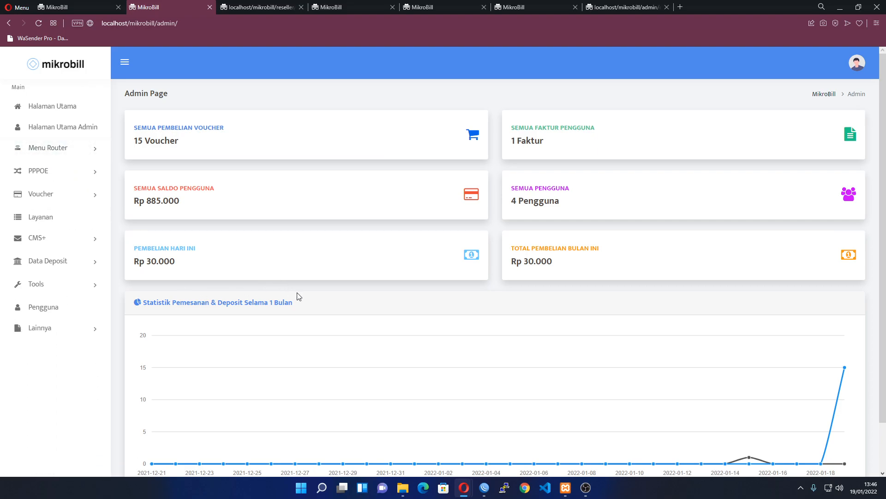
left_click(69, 148)
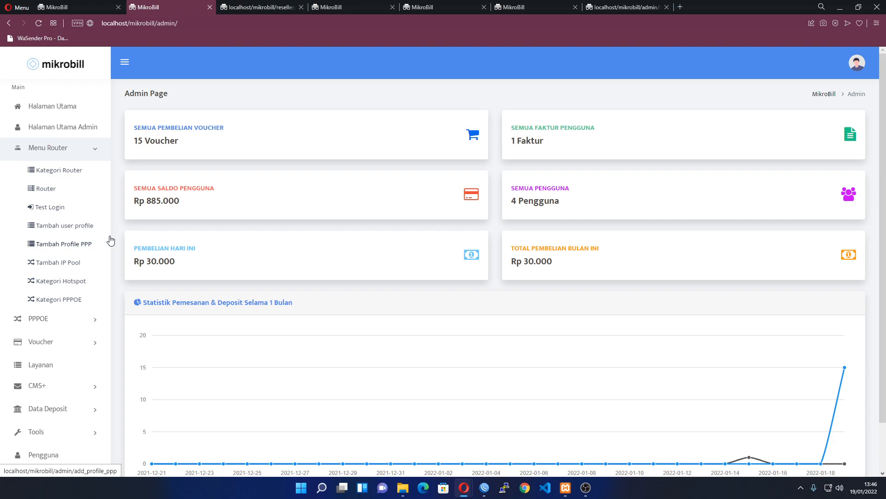
left_click(121, 23)
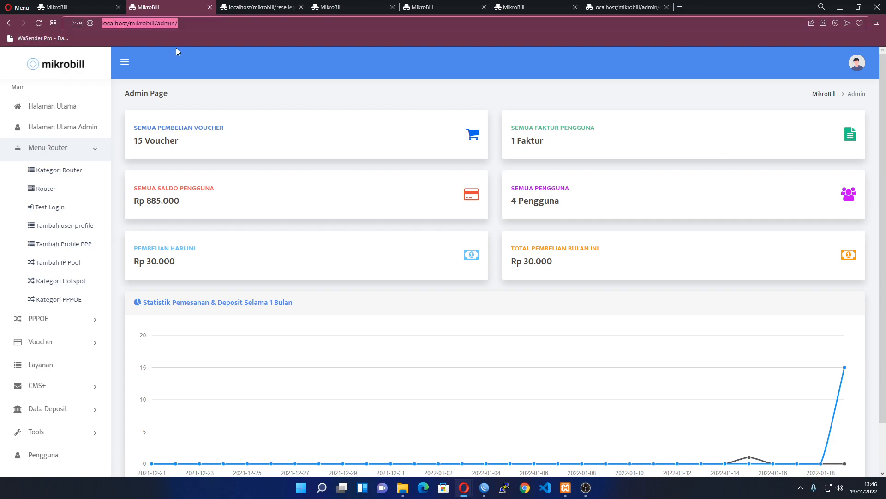
key("BackSpace")
type("_")
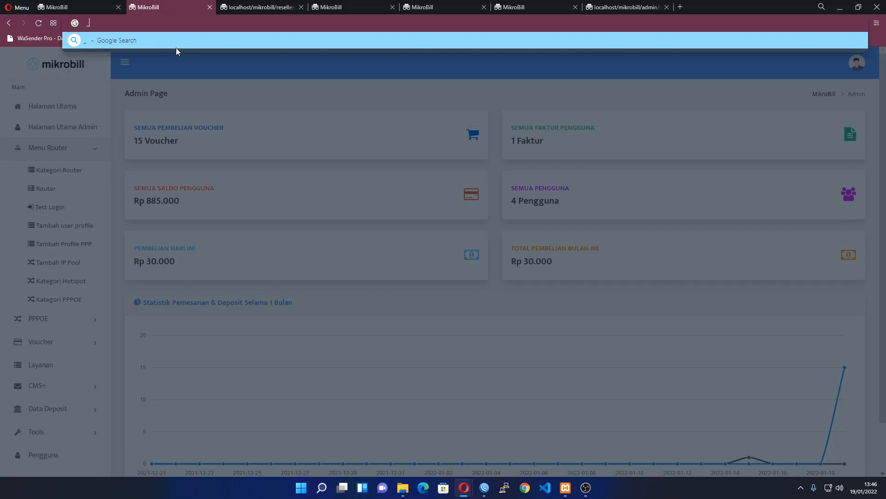
left_click(206, 170)
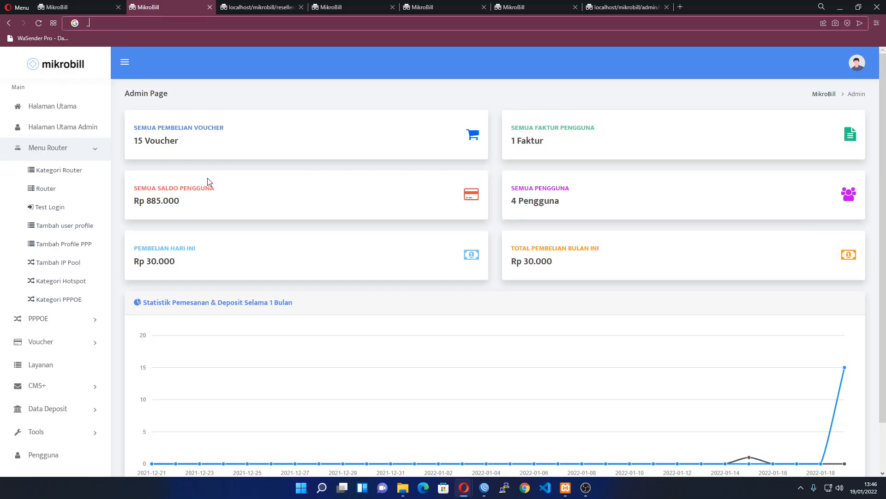
scroll(295, 235, "down", 2)
scroll(294, 234, "up", 2)
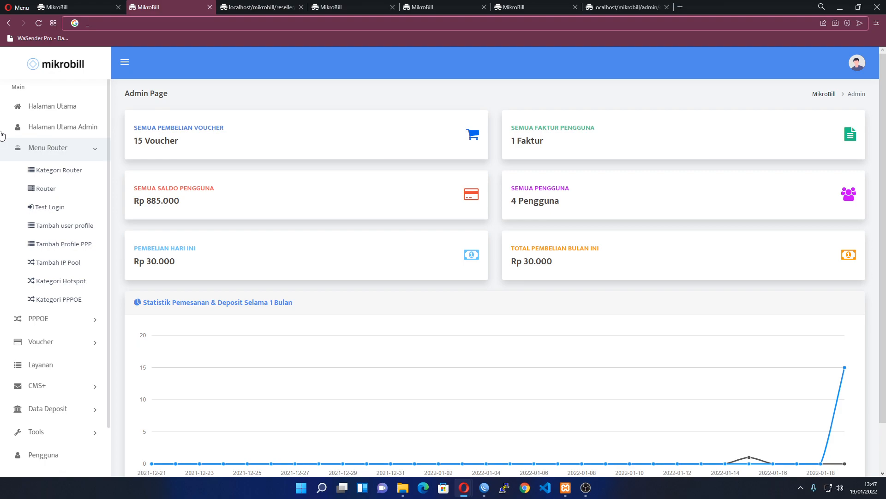
left_click(77, 151)
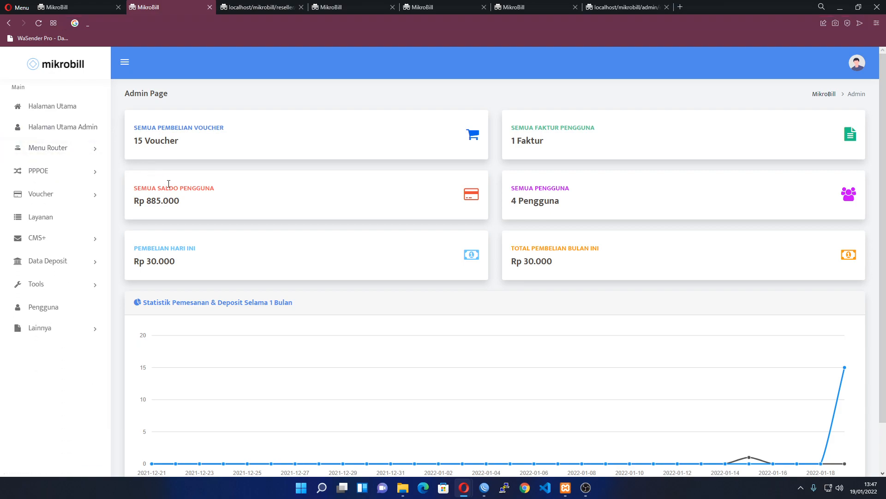
scroll(294, 226, "down", 2)
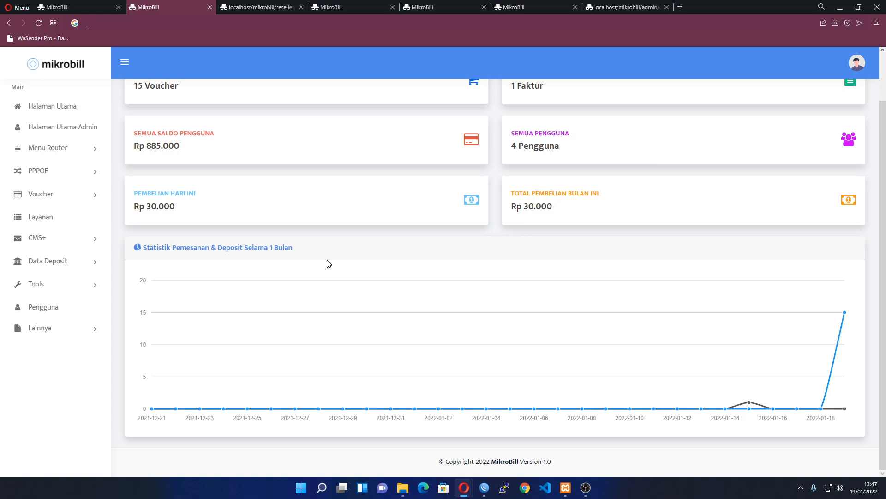
scroll(328, 263, "up", 2)
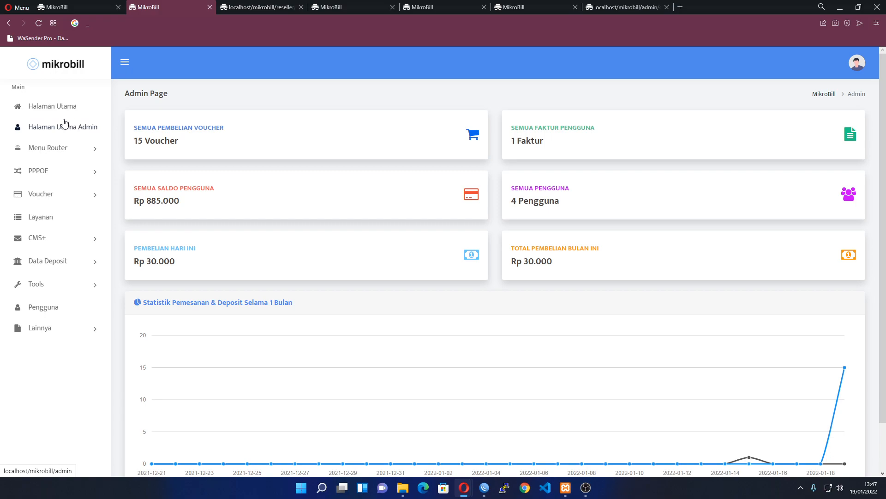
left_click(55, 242)
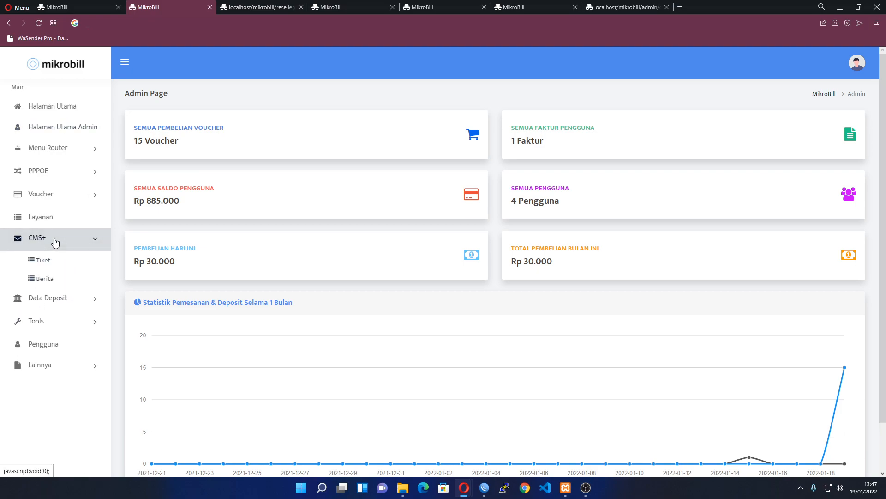
left_click(55, 243)
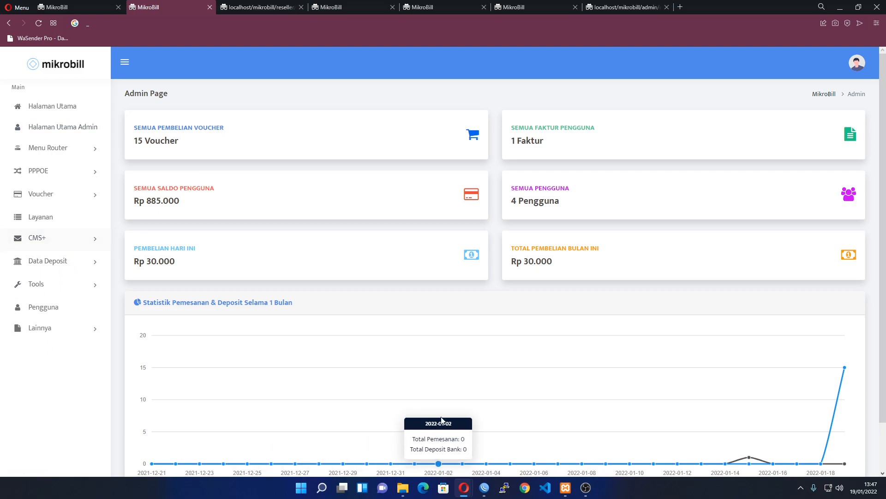
mouse_move(587, 487)
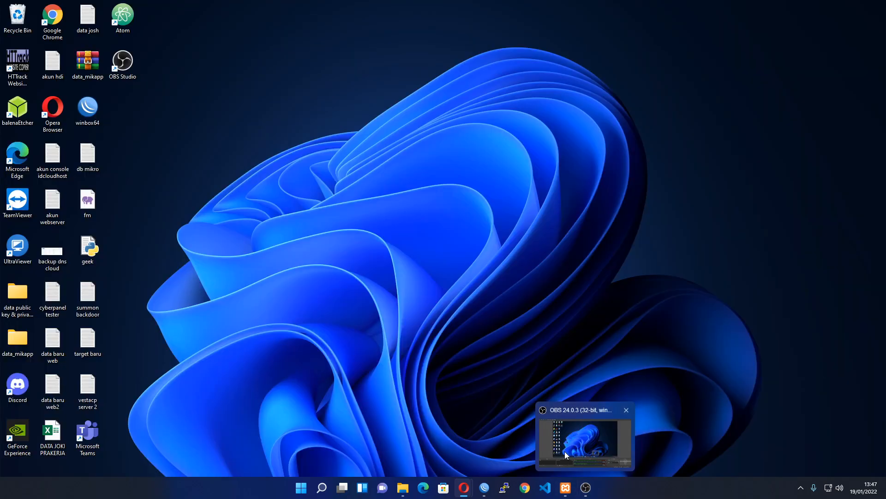
left_click(564, 451)
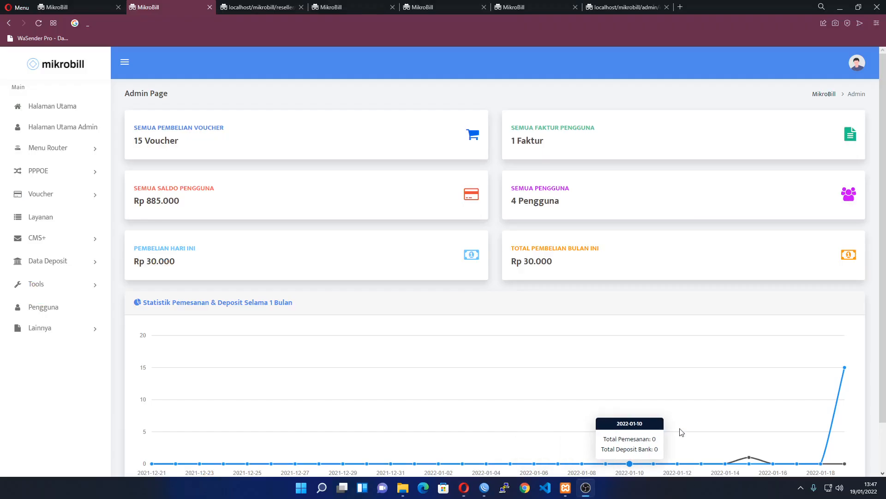